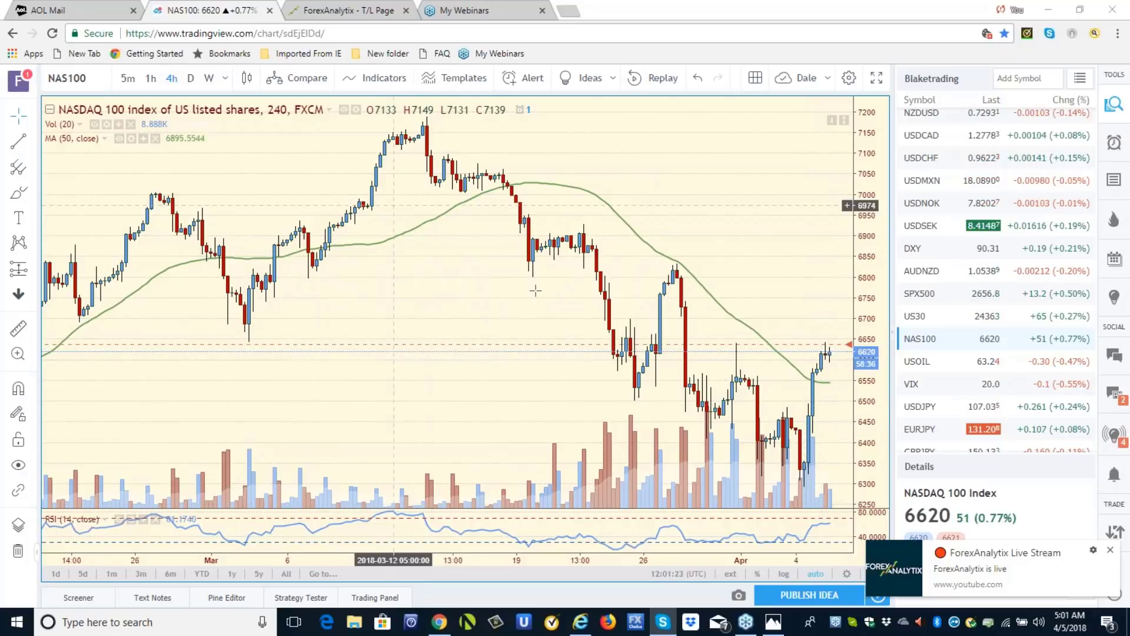
Show the Nasdaq 100 on daily candles, then switch to the VIX daily chart
{"action": "left_click", "coordinate": [190, 86]}
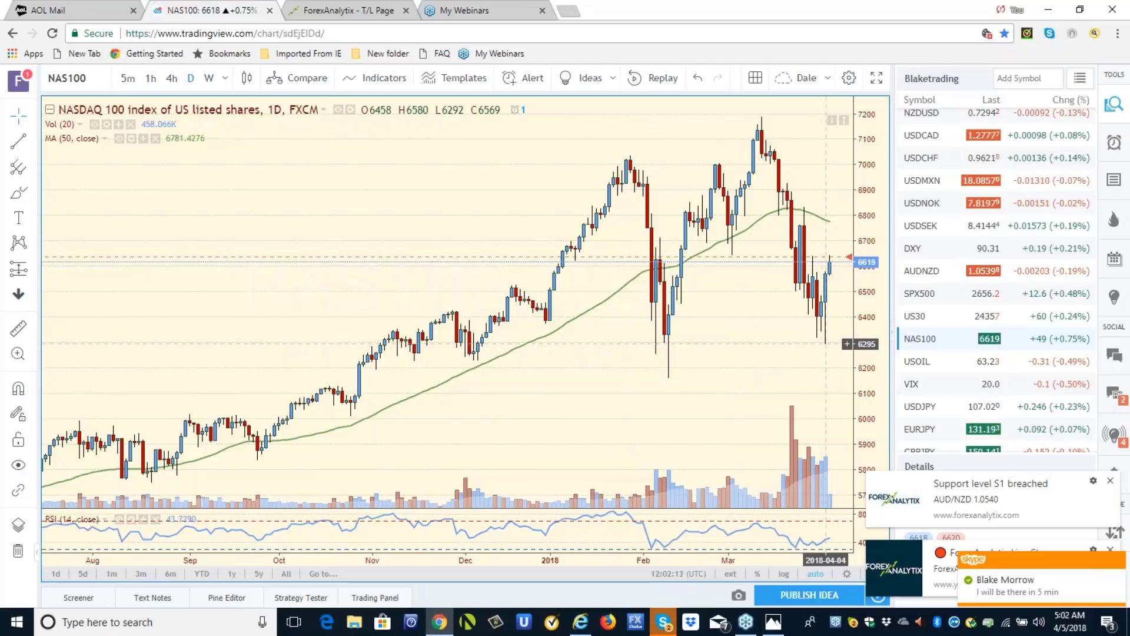
{"action": "left_click", "coordinate": [912, 390]}
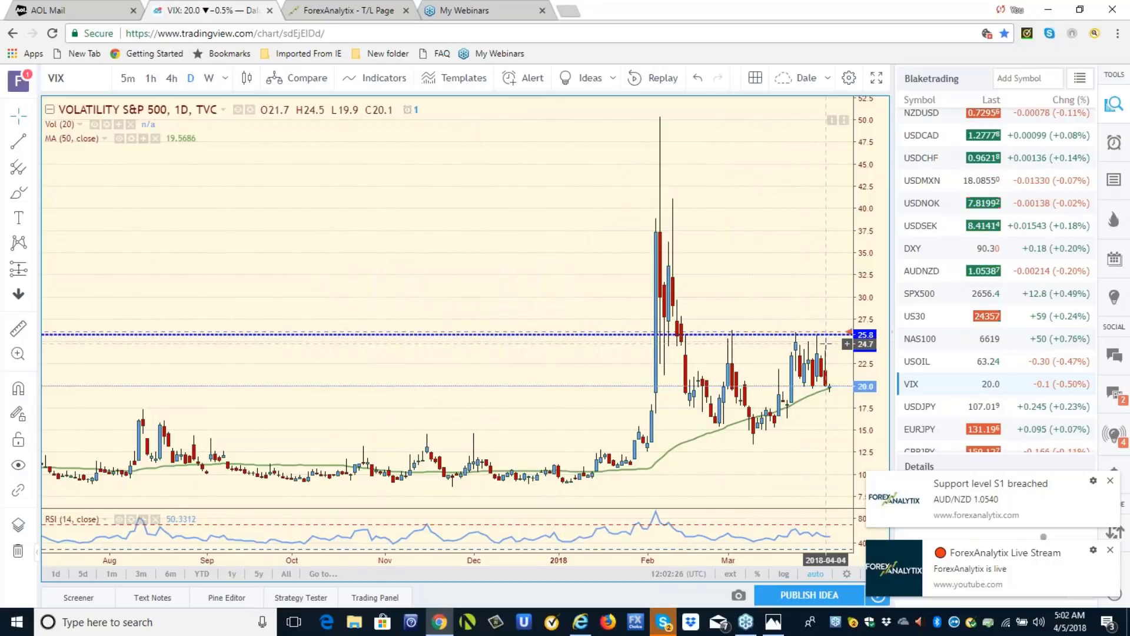
{"action": "left_click", "coordinate": [827, 334]}
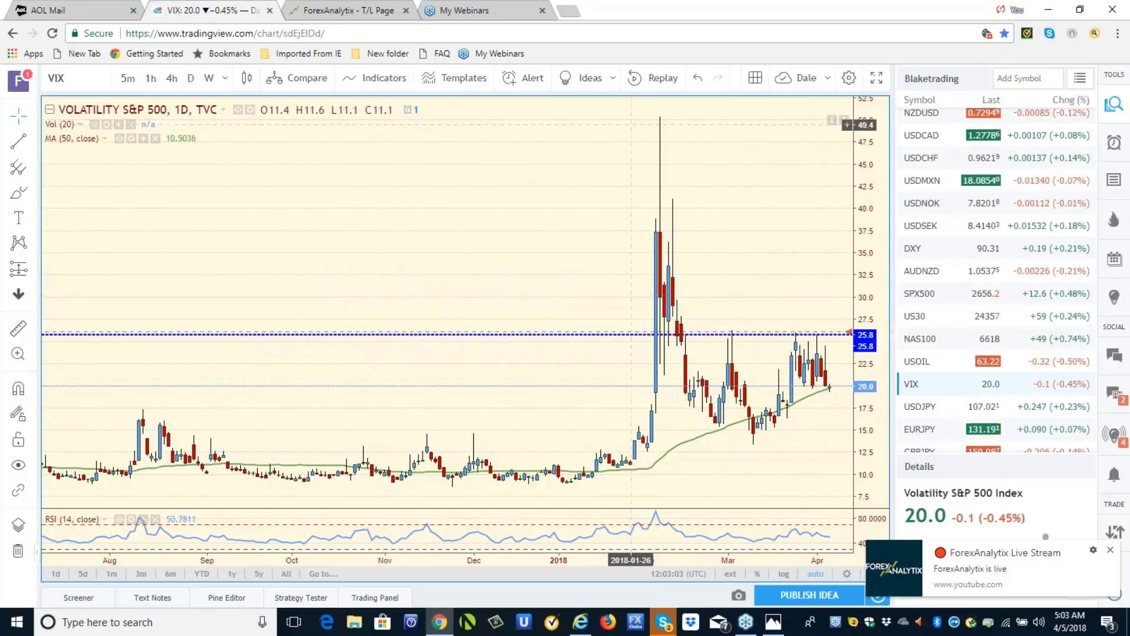
Go to the ForexAnalytix dashboard and bring the Active Tickers table into view
{"action": "left_click", "coordinate": [346, 12]}
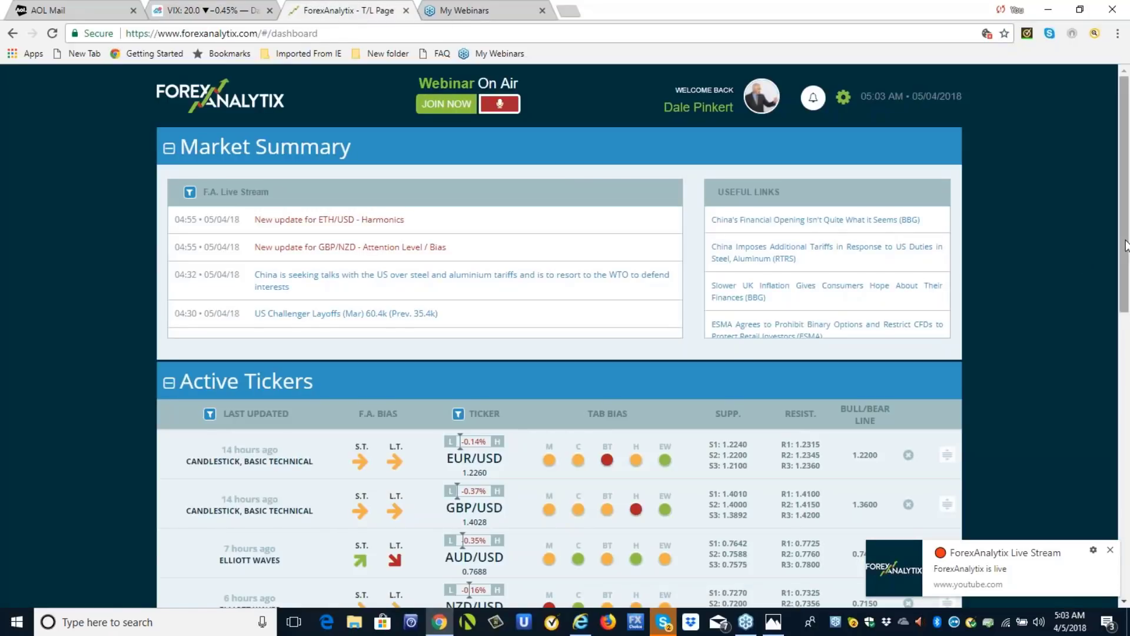
{"action": "left_click_drag", "start_coordinate": [1125, 246], "coordinate": [1124, 327]}
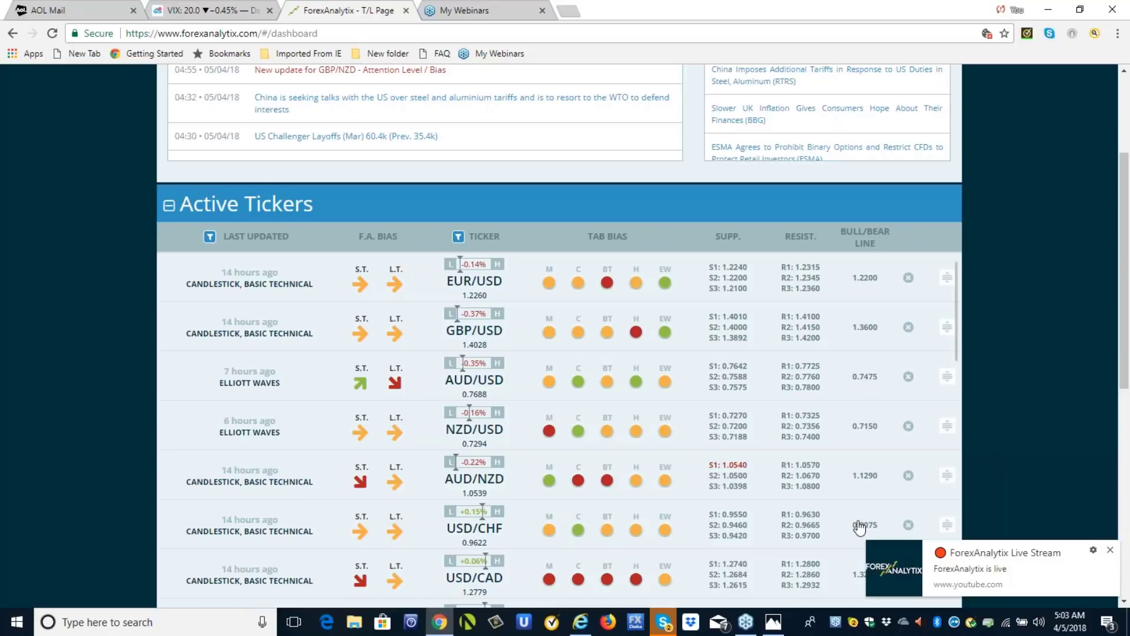
{"action": "left_click", "coordinate": [1123, 76]}
{"action": "scroll", "coordinate": [1123, 80], "scroll_direction": "up", "scroll_amount": 2}
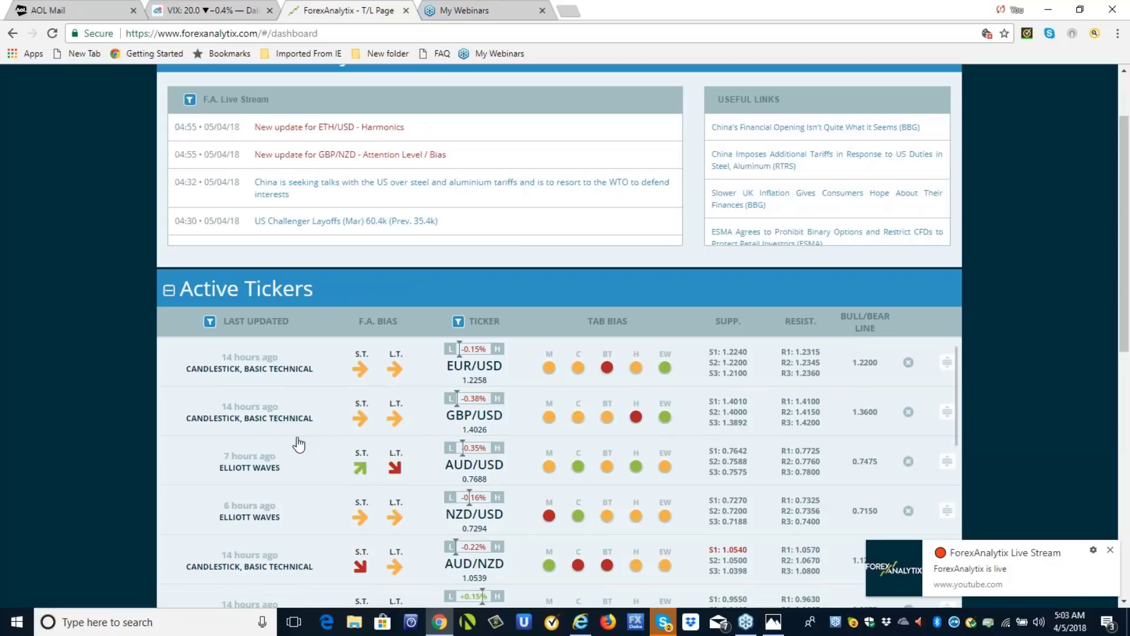
Open the AUD/USD Elliott Waves analysis and enlarge, then close, its 4-hour wave chart
{"action": "left_click", "coordinate": [253, 471]}
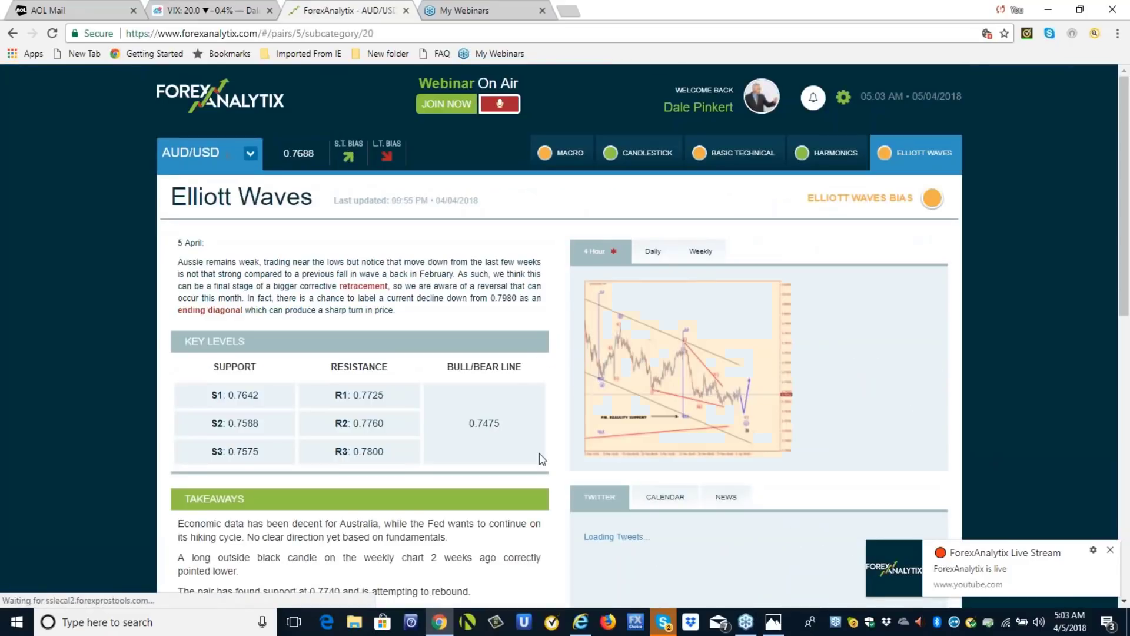
{"action": "left_click", "coordinate": [734, 382]}
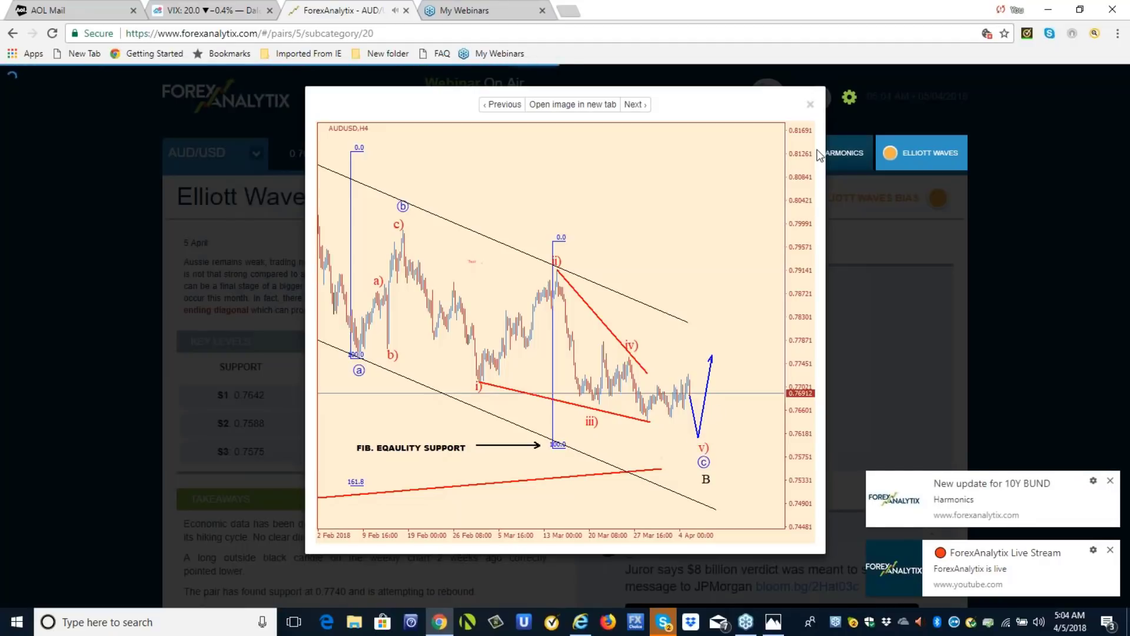
{"action": "left_click", "coordinate": [810, 106]}
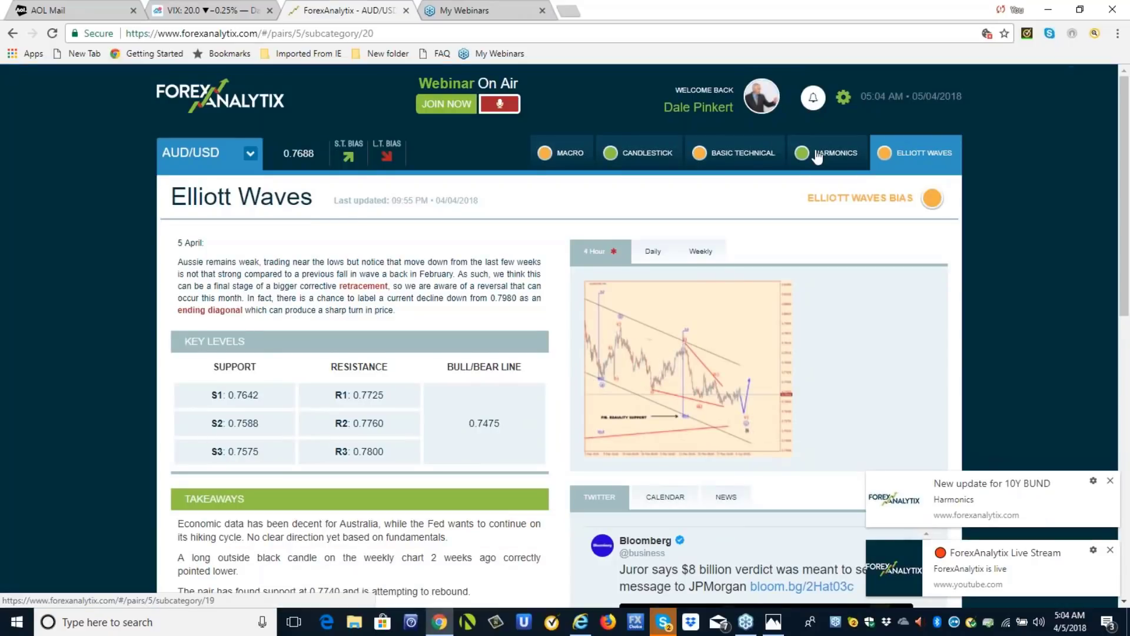
View the AUD/USD Harmonics analysis, then its Basic Technical page
{"action": "left_click", "coordinate": [817, 155]}
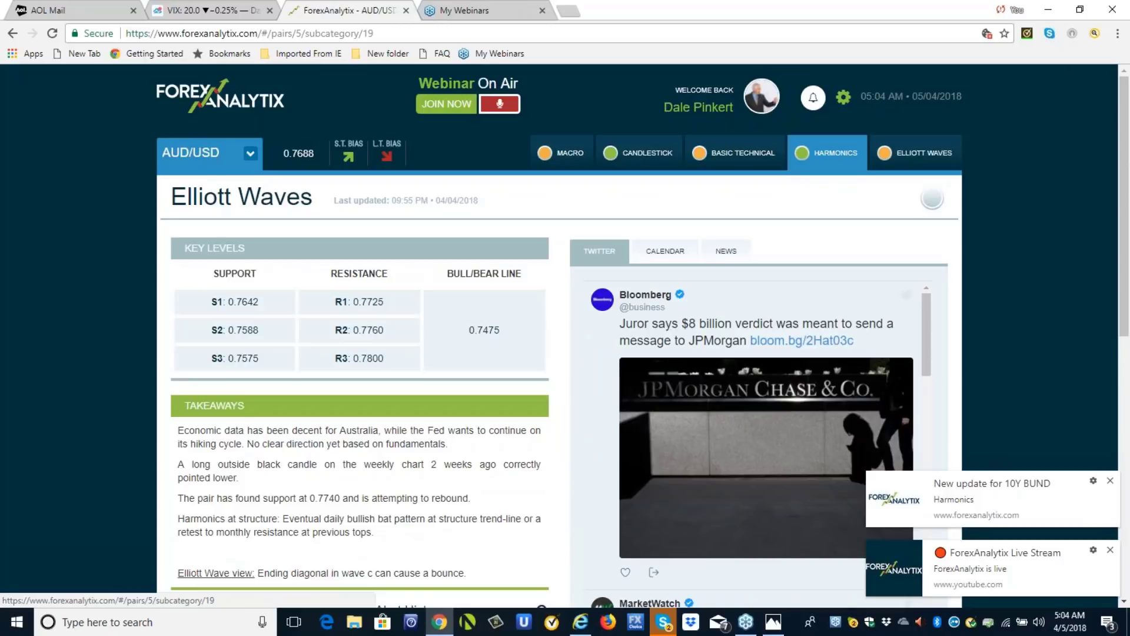
{"action": "left_click", "coordinate": [742, 154]}
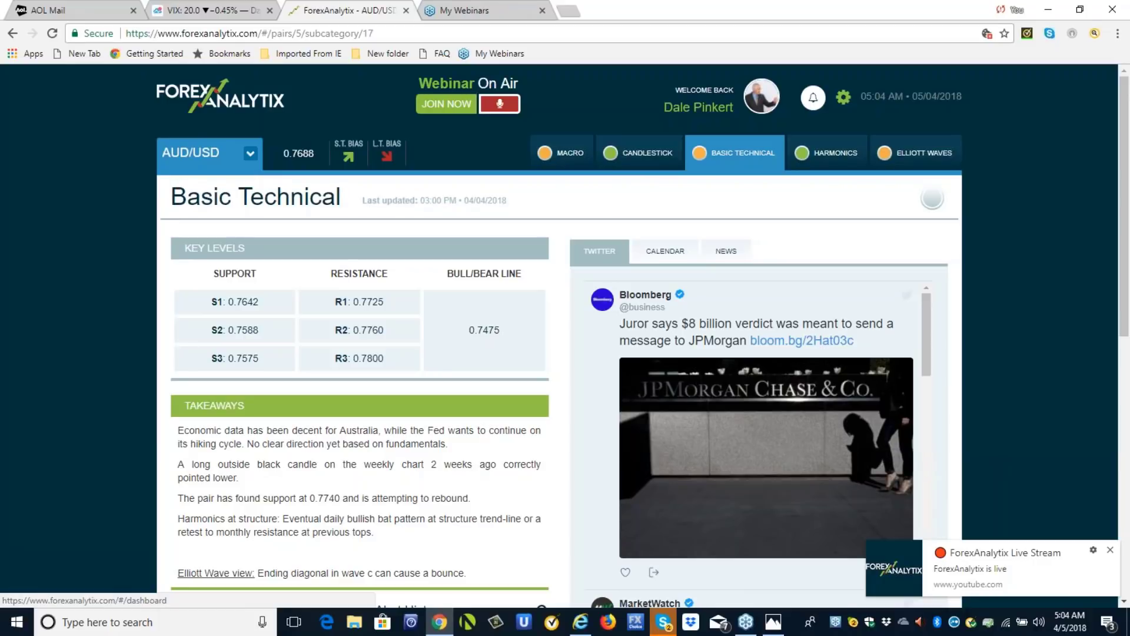
Back in TradingView, review USDJPY, then load the USOIL daily chart with its 58.20–66.57 Fibonacci levels
{"action": "left_click", "coordinate": [190, 12]}
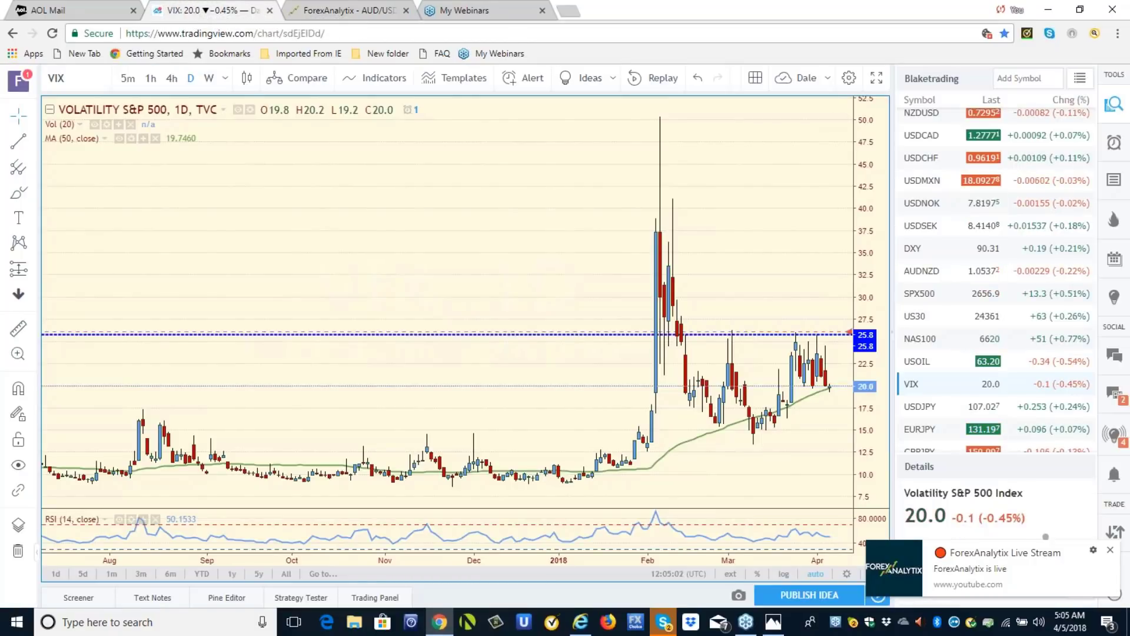
{"action": "left_click", "coordinate": [919, 415]}
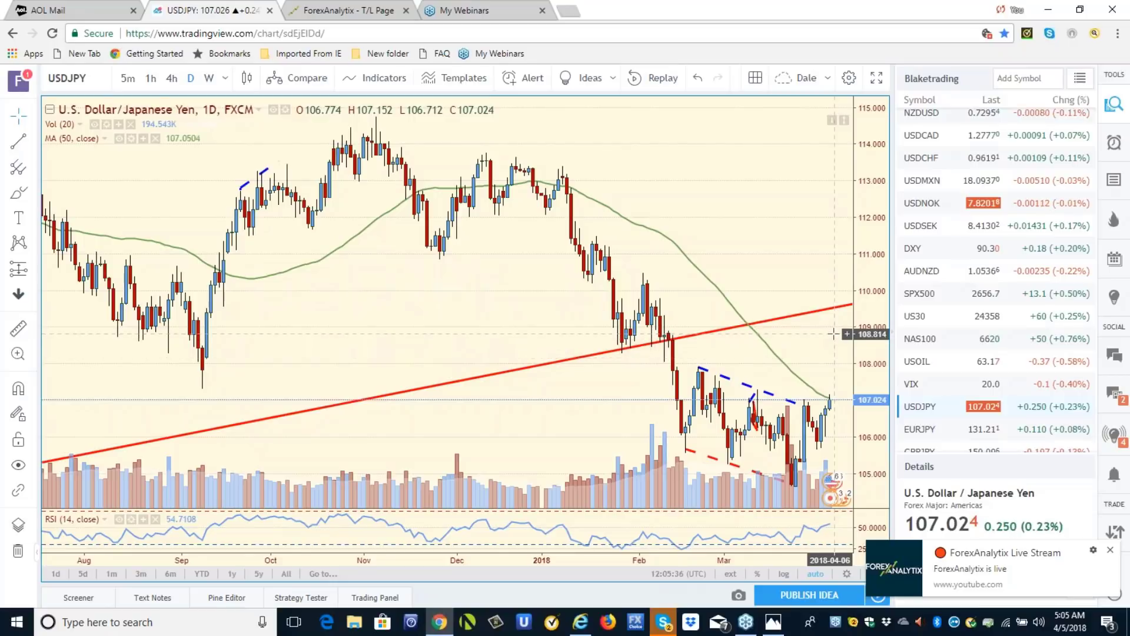
{"action": "left_click", "coordinate": [918, 363]}
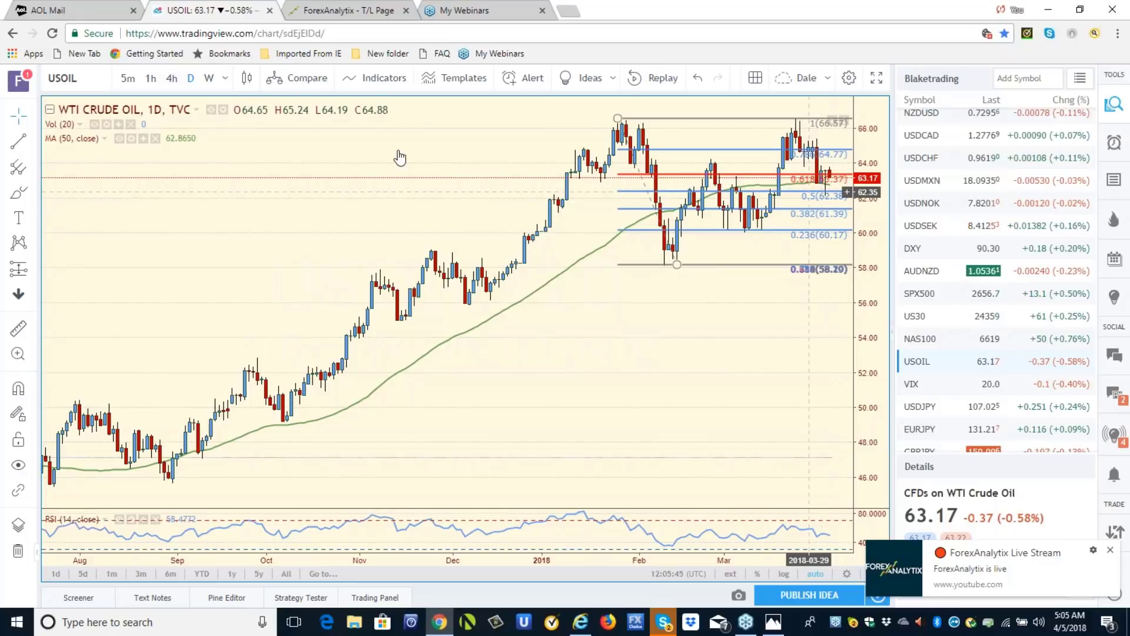
{"action": "left_click", "coordinate": [171, 78]}
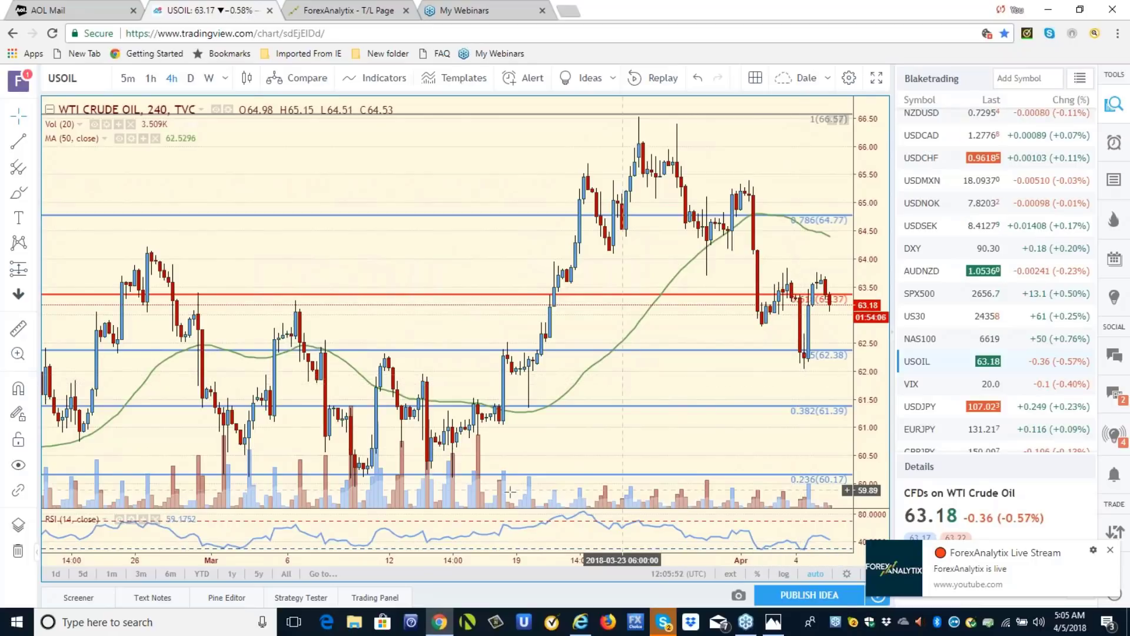
{"action": "left_click", "coordinate": [192, 81]}
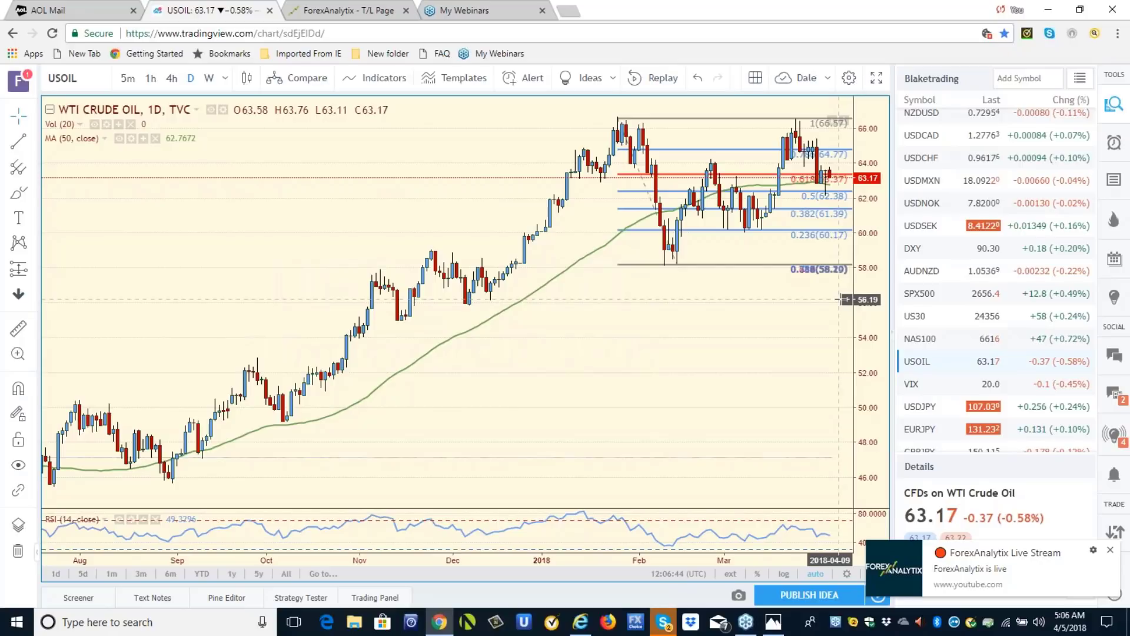
Load AUDNZD, compare 4-hour and hourly candles, ending on the 1h chart with the watchlist shown
{"action": "left_click", "coordinate": [922, 272]}
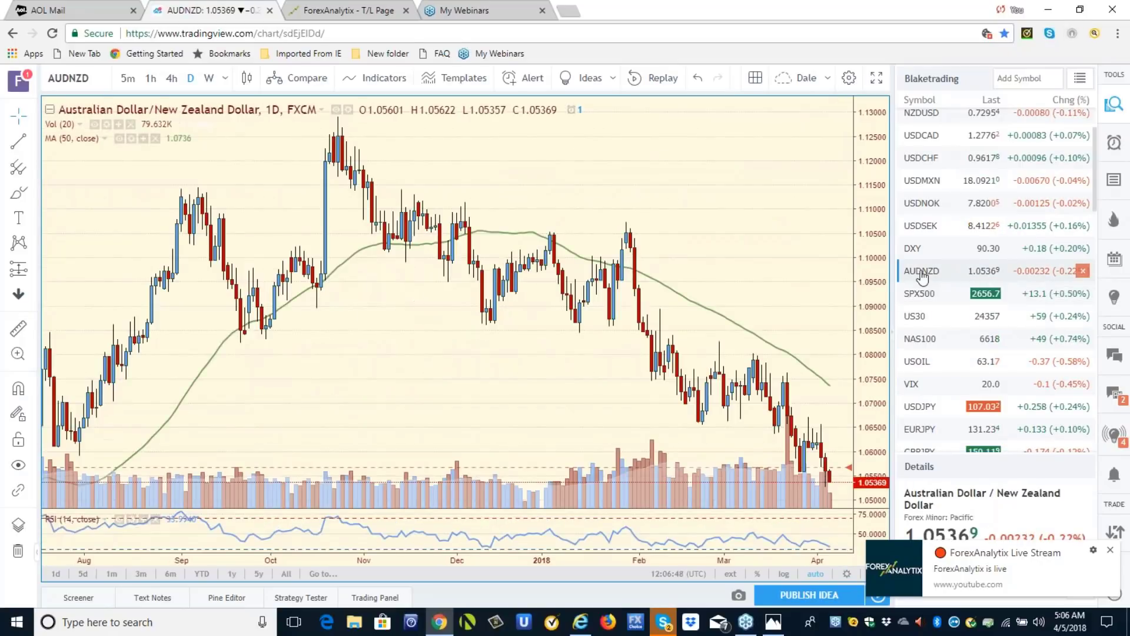
{"action": "left_click", "coordinate": [172, 79]}
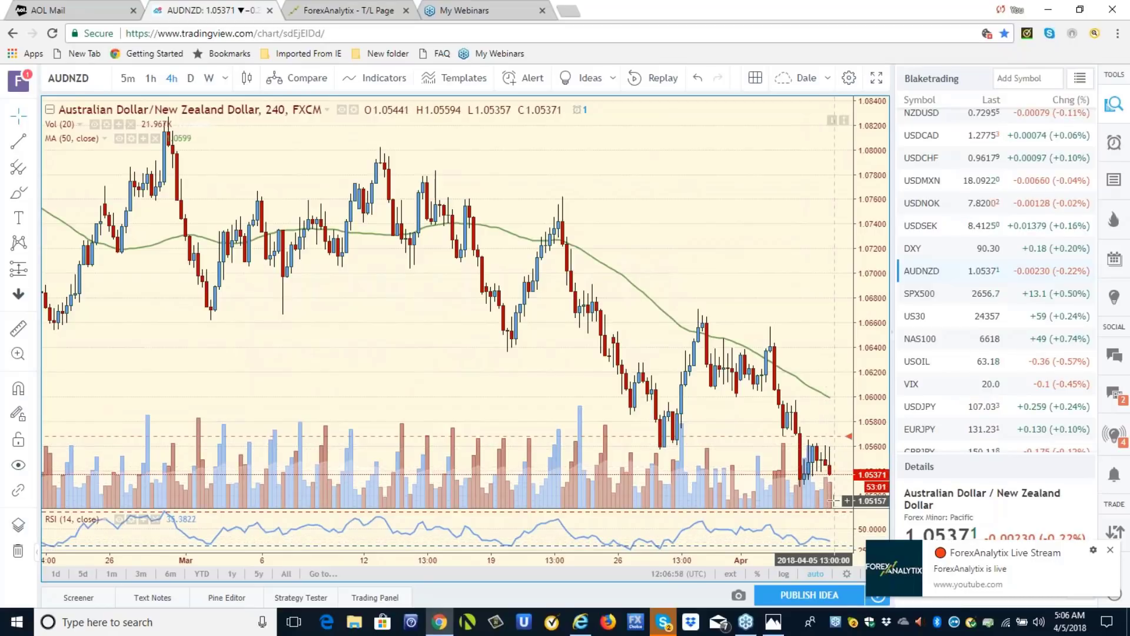
{"action": "left_click", "coordinate": [151, 77]}
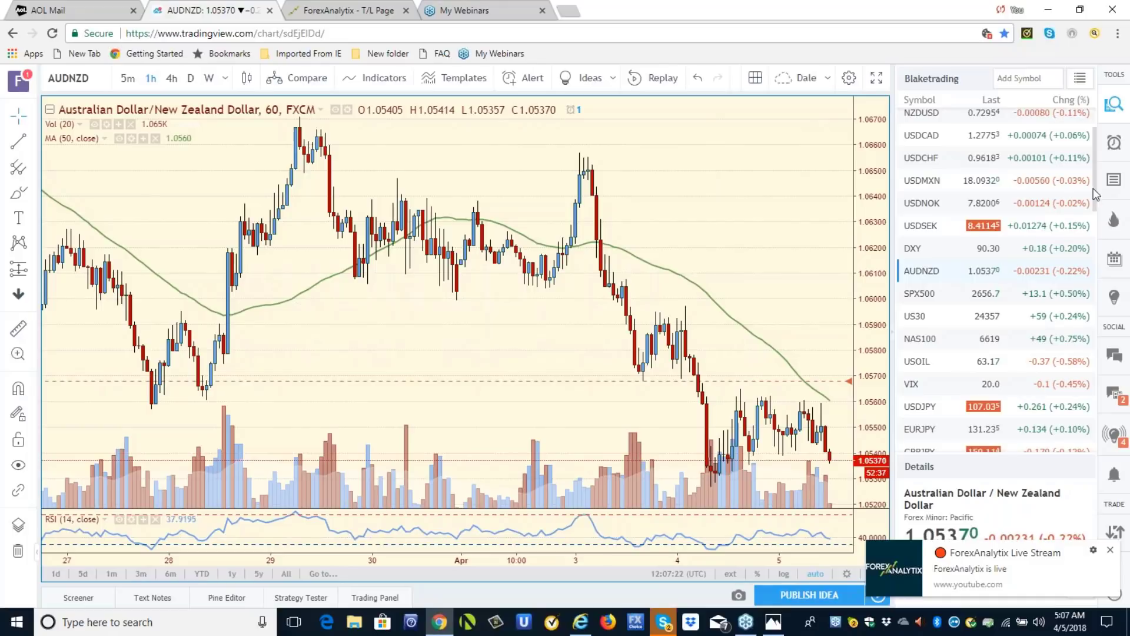
{"action": "scroll", "coordinate": [1096, 189], "scroll_direction": "up", "scroll_amount": 1}
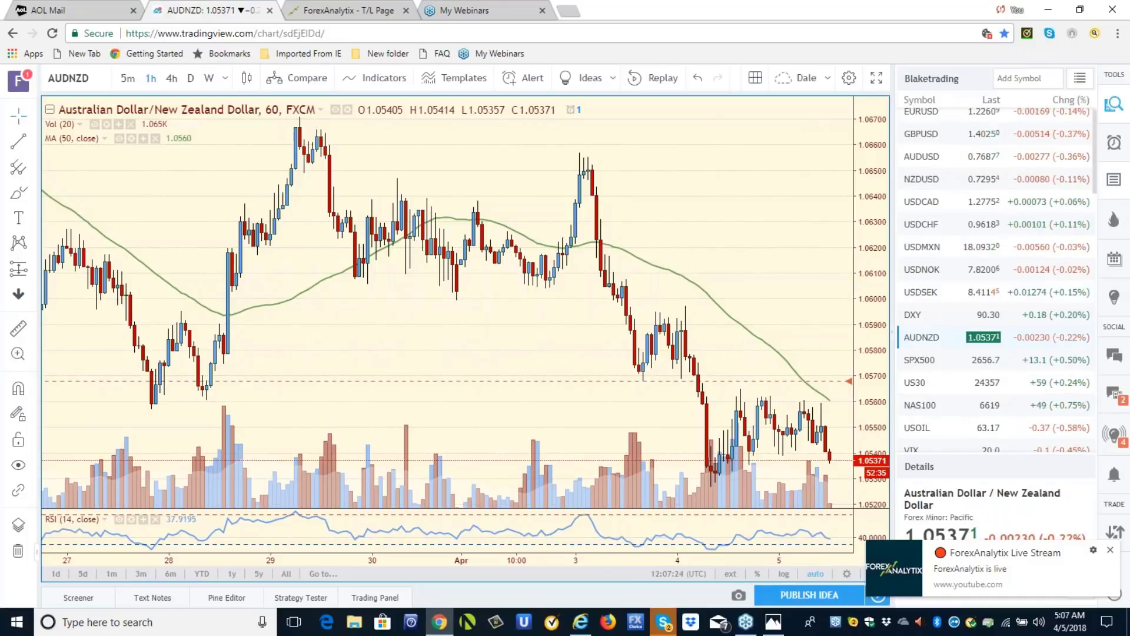
{"action": "left_click", "coordinate": [1114, 180]}
{"action": "left_click", "coordinate": [1115, 104]}
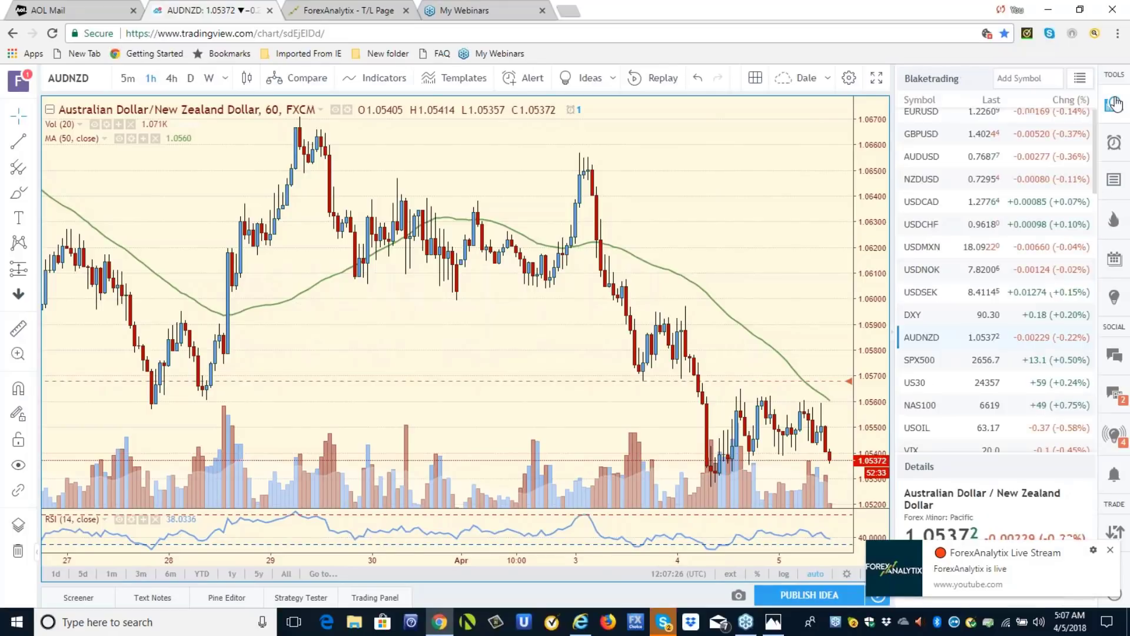
Load AUDUSD on 4-hour candles, showing Fibonacci 0.382 at 0.78934 and 0.618 at 0.77436
{"action": "left_click", "coordinate": [911, 163]}
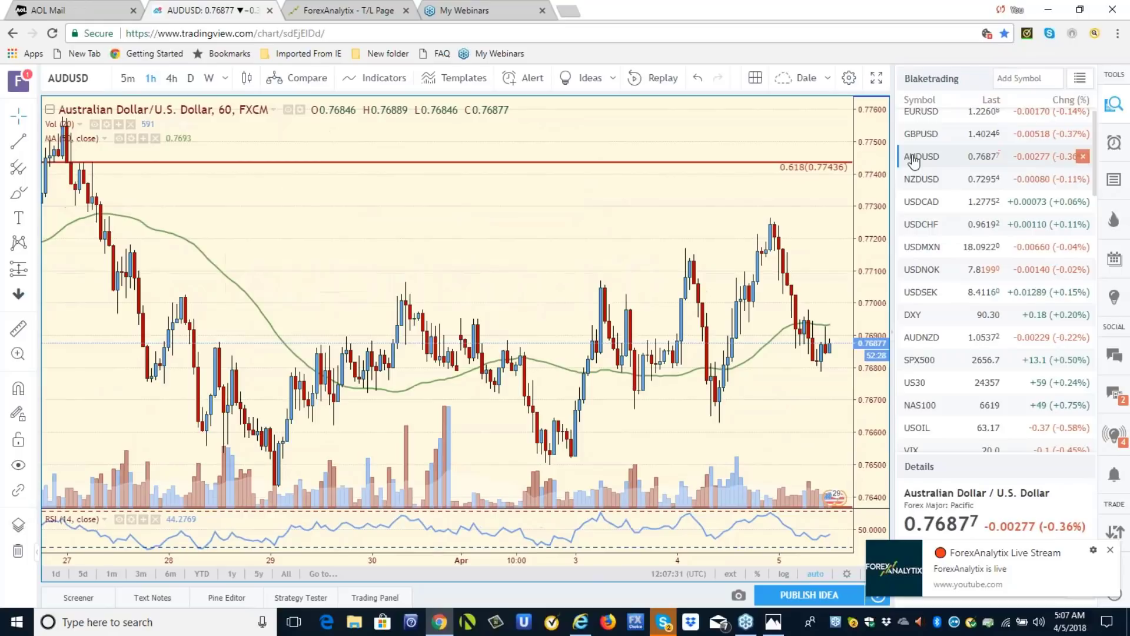
{"action": "left_click", "coordinate": [170, 79]}
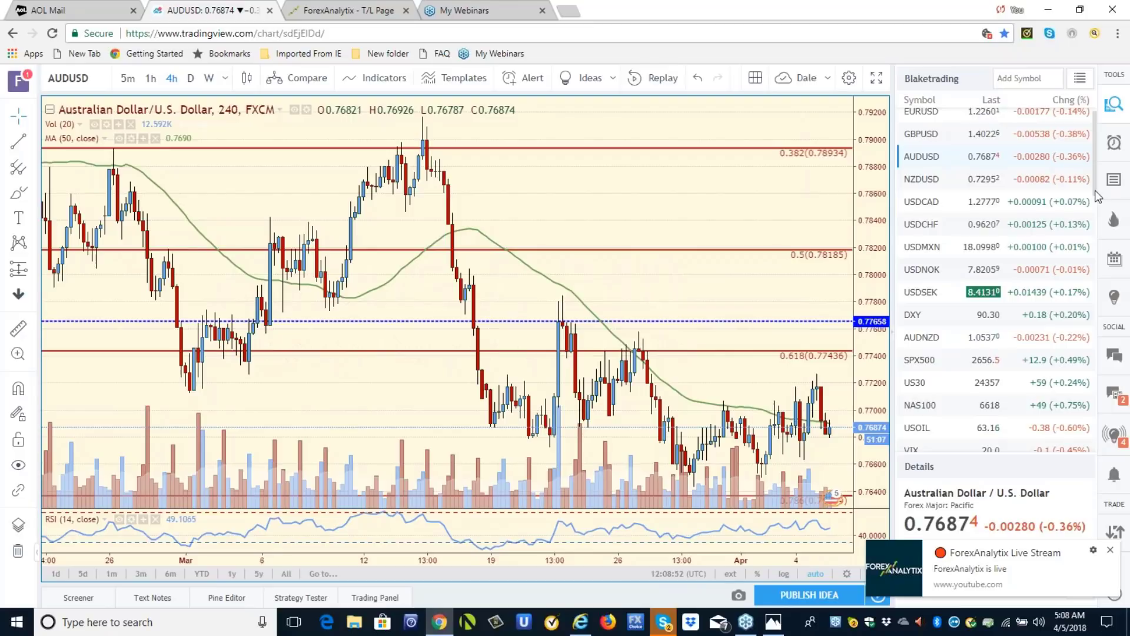
Scroll down the watchlist and load the XAUUSD gold chart on 4-hour candles
{"action": "scroll", "coordinate": [1093, 201], "scroll_direction": "down", "scroll_amount": 5}
{"action": "scroll", "coordinate": [1093, 234], "scroll_direction": "down", "scroll_amount": 3}
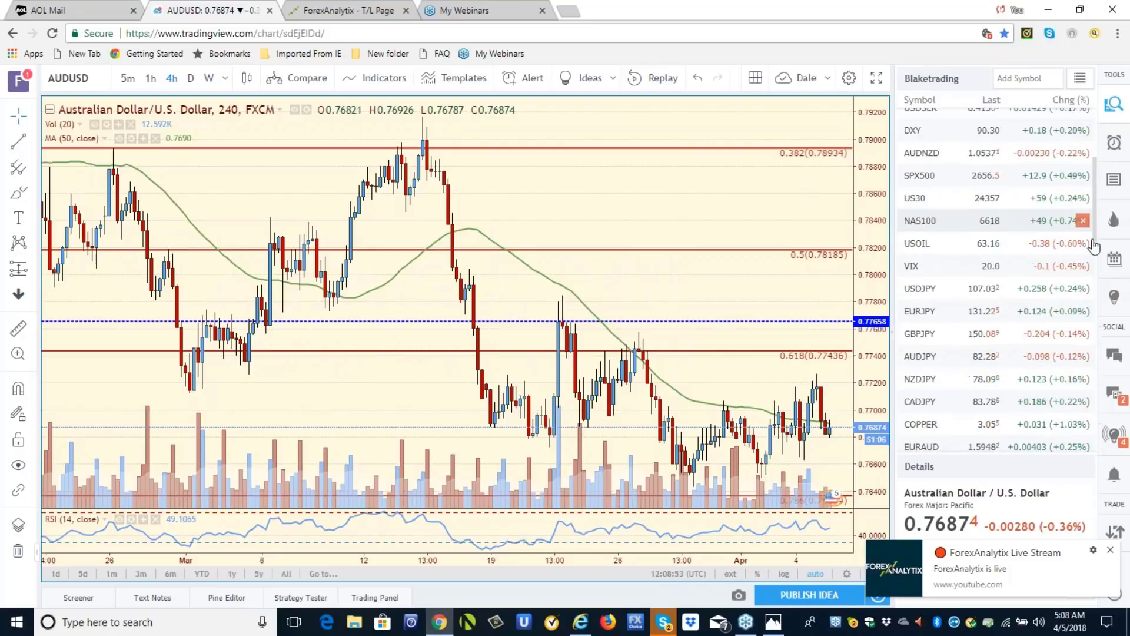
{"action": "scroll", "coordinate": [1096, 276], "scroll_direction": "down", "scroll_amount": 5}
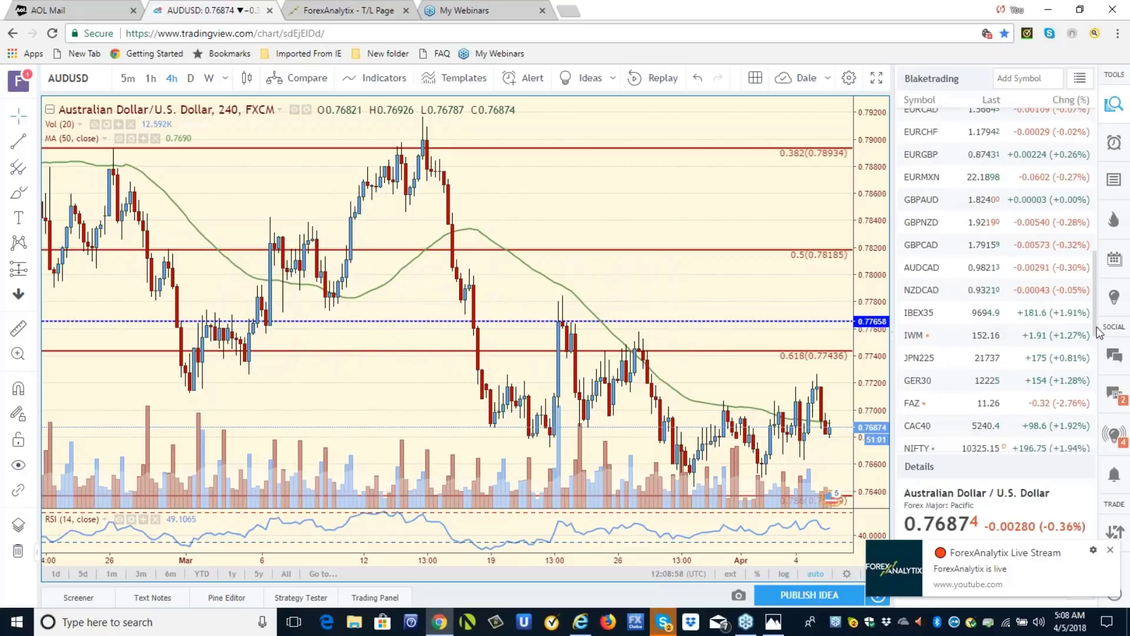
{"action": "scroll", "coordinate": [1096, 338], "scroll_direction": "down", "scroll_amount": 3}
{"action": "scroll", "coordinate": [1098, 355], "scroll_direction": "down", "scroll_amount": 3}
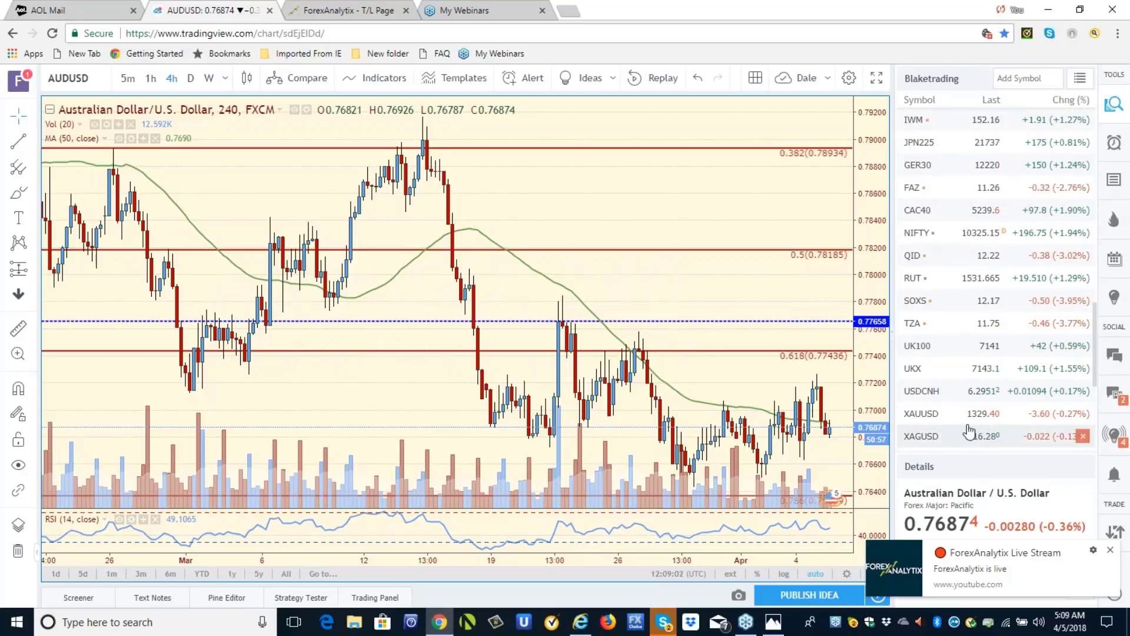
{"action": "left_click", "coordinate": [922, 416]}
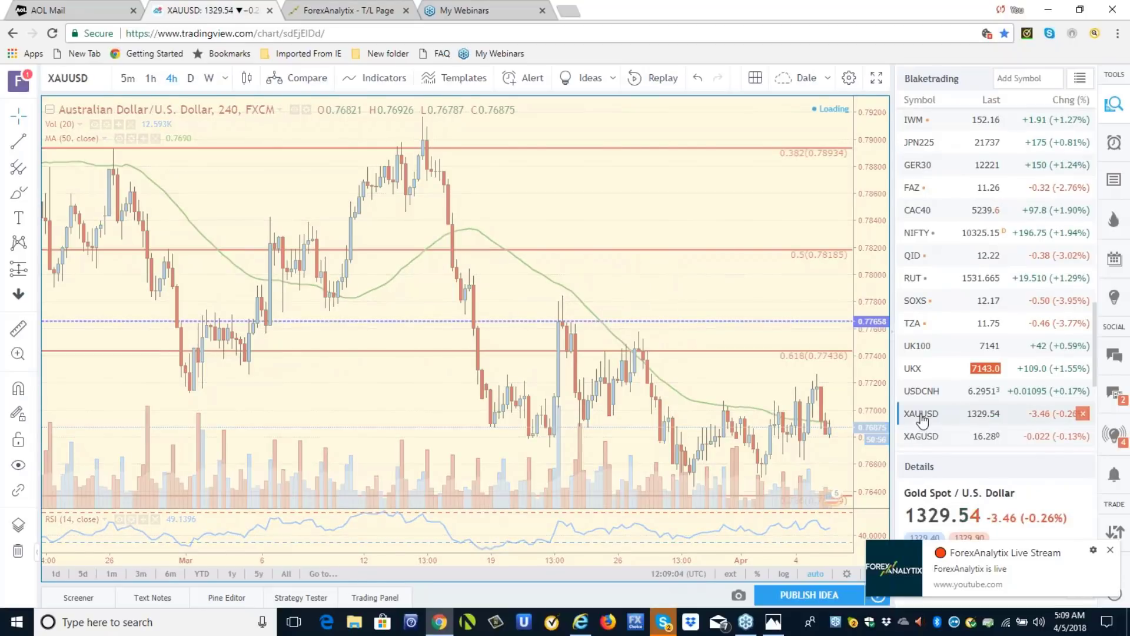
Put gold on daily bars, then load the XAGUSD silver daily chart
{"action": "left_click", "coordinate": [190, 82]}
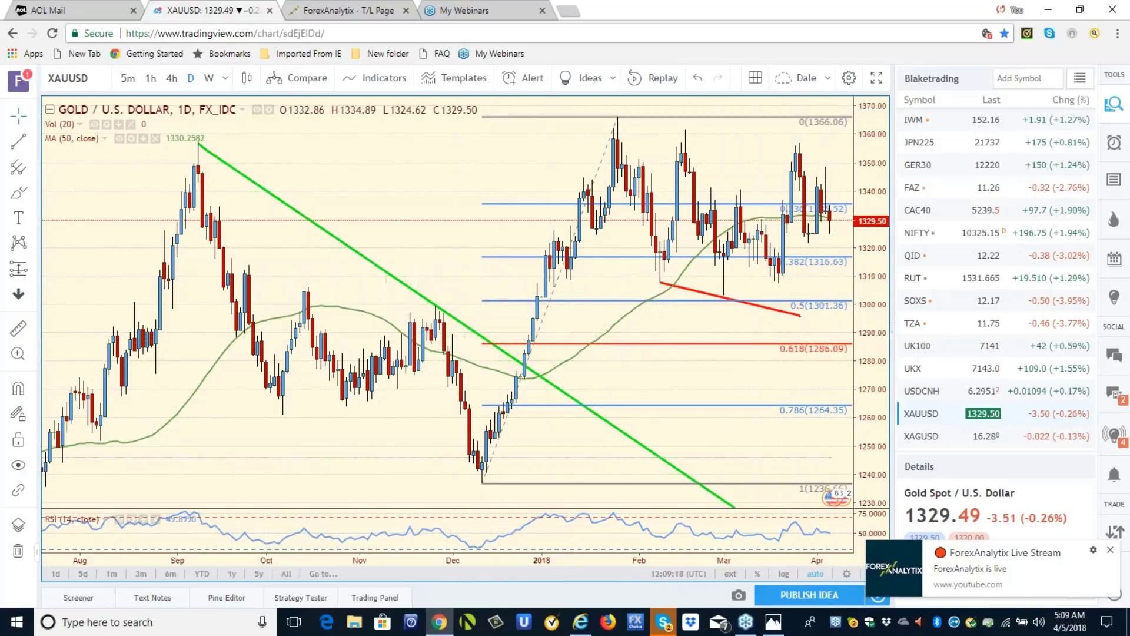
{"action": "left_click", "coordinate": [912, 438]}
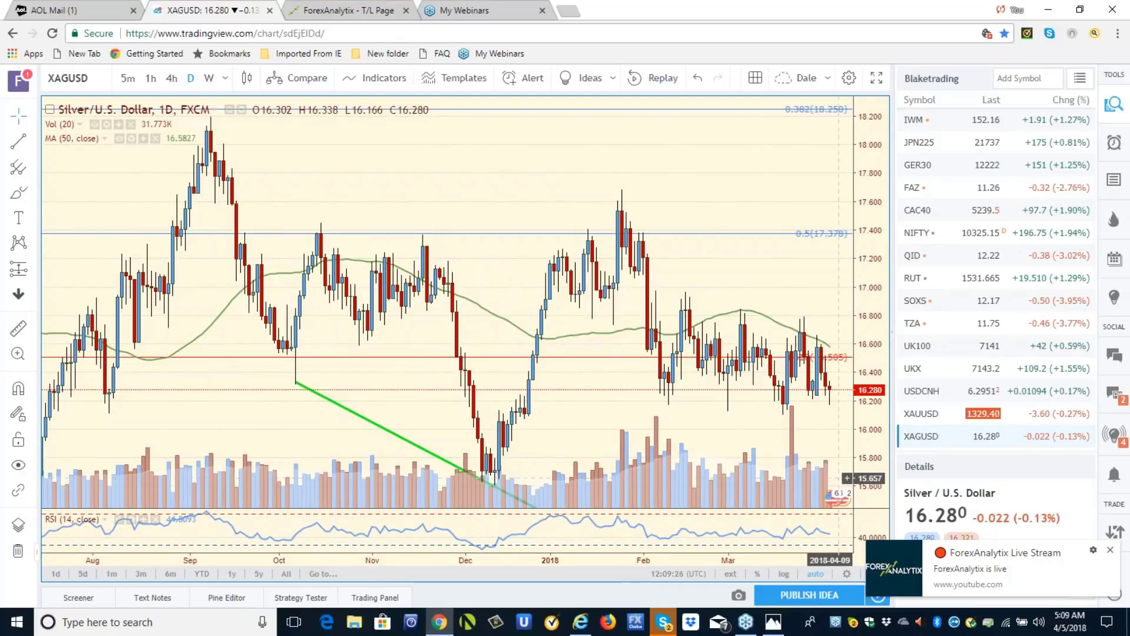
Switch the silver chart to weekly bars
{"action": "left_click", "coordinate": [209, 79]}
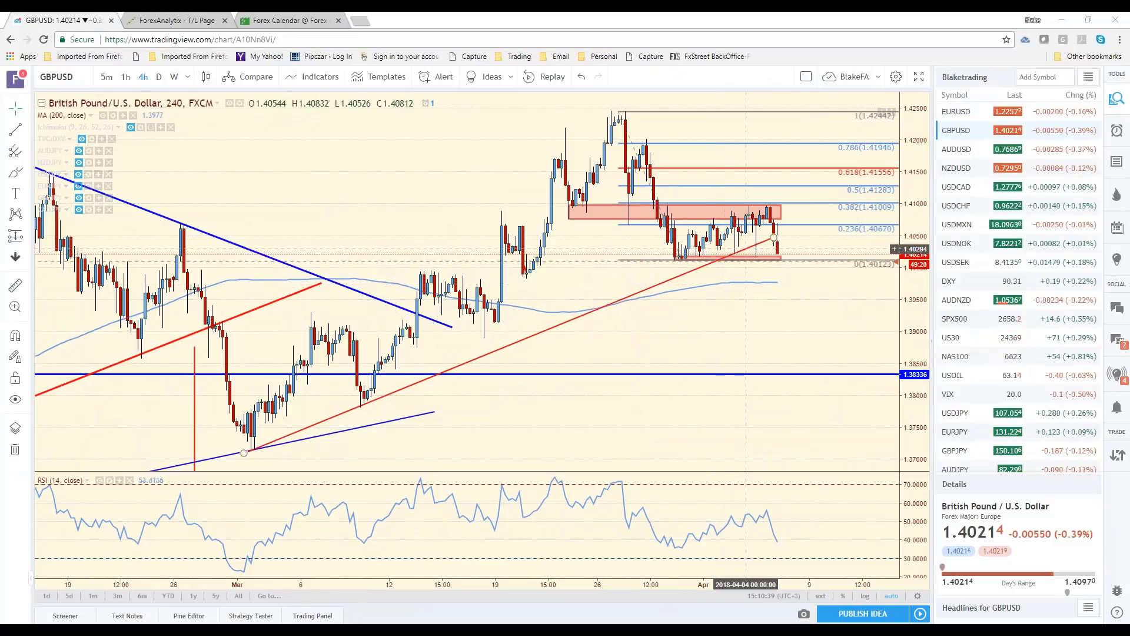
{"action": "scroll", "coordinate": [762, 289], "scroll_direction": "down", "scroll_amount": 2}
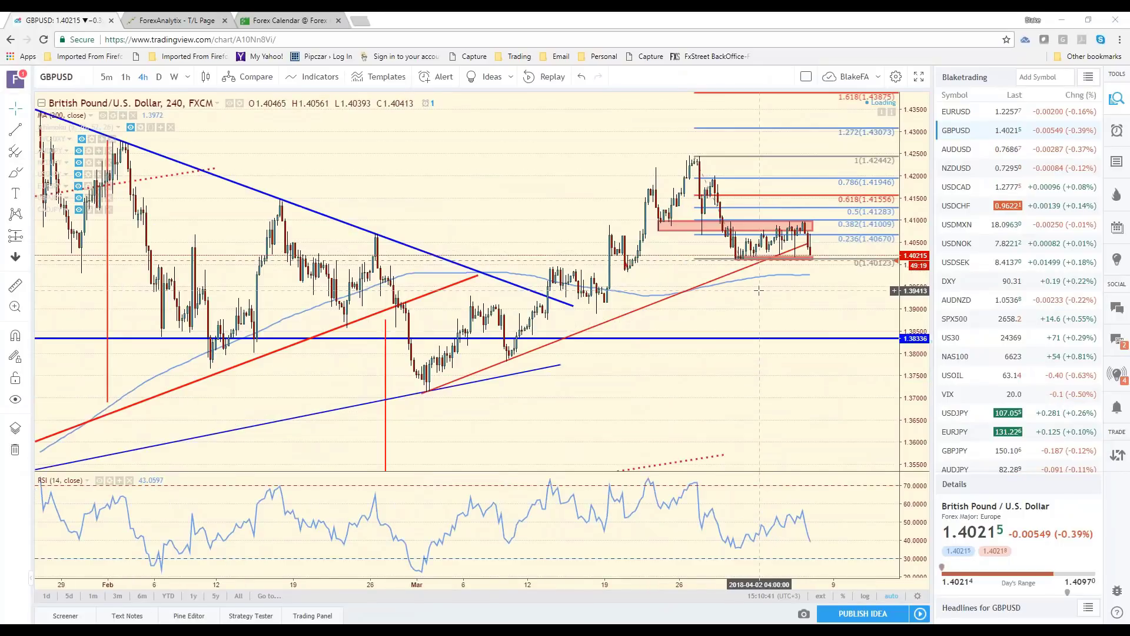
{"action": "scroll", "coordinate": [758, 290], "scroll_direction": "down", "scroll_amount": 1}
{"action": "scroll", "coordinate": [755, 304], "scroll_direction": "up", "scroll_amount": 3}
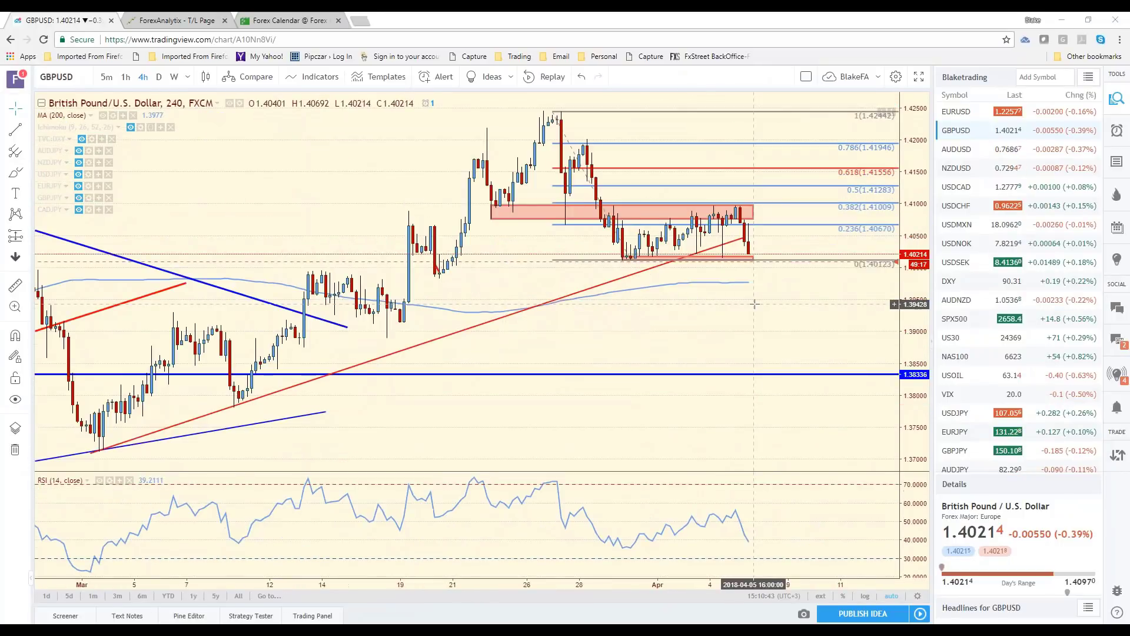
{"action": "scroll", "coordinate": [755, 304], "scroll_direction": "up", "scroll_amount": 1}
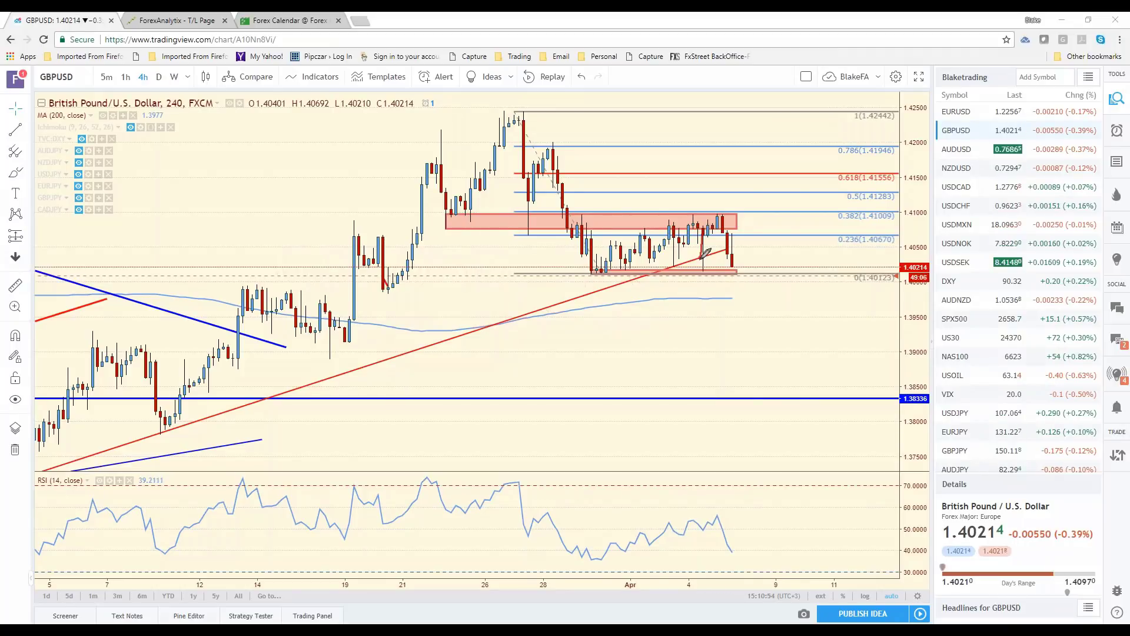
{"action": "mouse_move", "coordinate": [706, 263]}
{"action": "left_mouse_down"}
{"action": "mouse_move", "coordinate": [714, 225]}
{"action": "mouse_move", "coordinate": [706, 265]}
{"action": "mouse_move", "coordinate": [710, 231]}
{"action": "mouse_move", "coordinate": [706, 253]}
{"action": "left_mouse_up"}
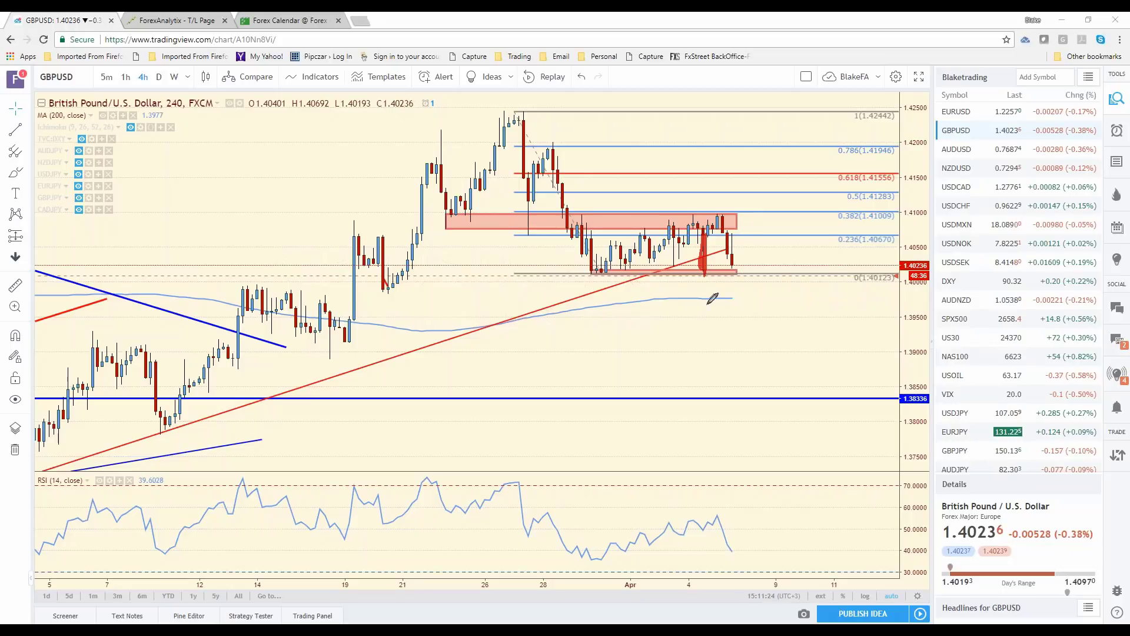
{"action": "key", "text": "ctrl+z"}
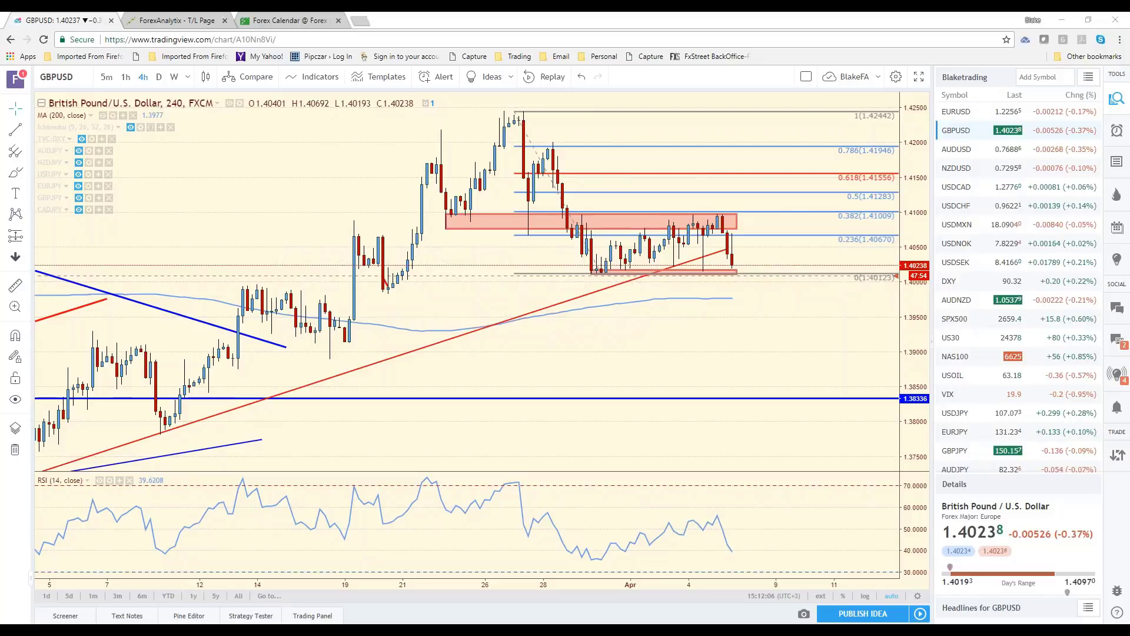
Draw the first red trend-line leg downward from the latest GBPUSD 4-hour candle
{"action": "left_click", "coordinate": [17, 130]}
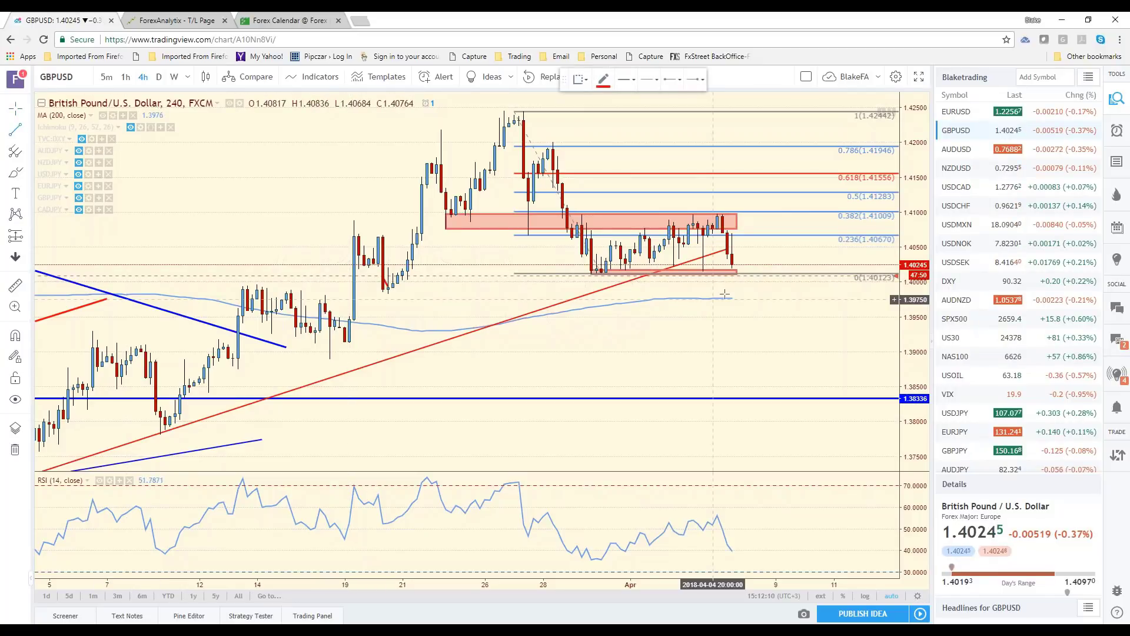
{"action": "left_click", "coordinate": [732, 277]}
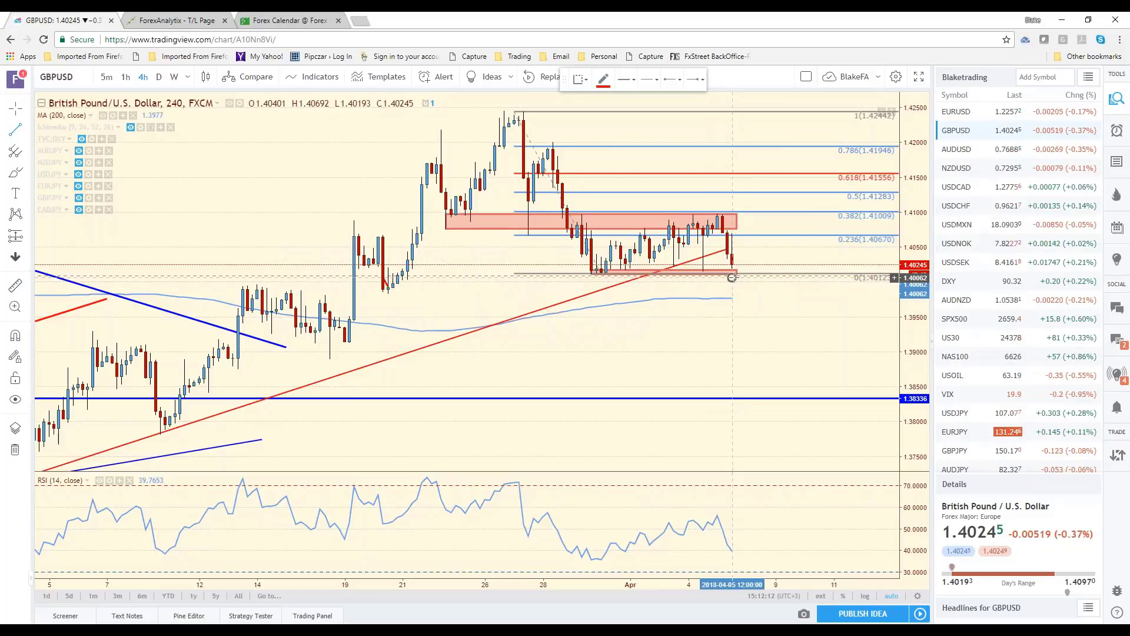
{"action": "left_click", "coordinate": [735, 292]}
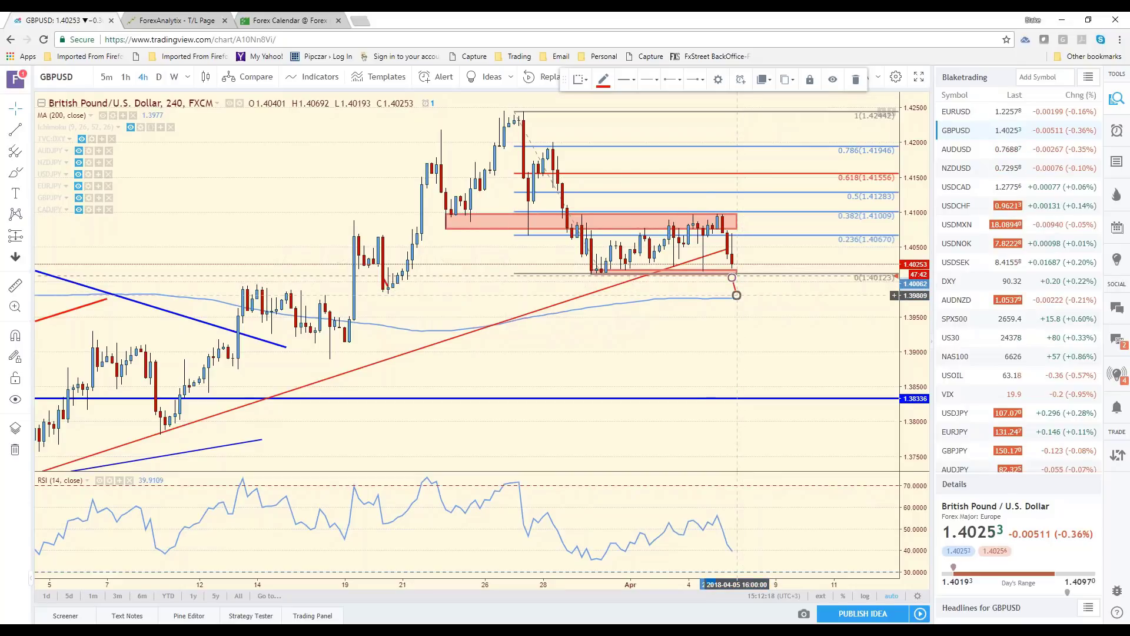
{"action": "double_click", "coordinate": [734, 287]}
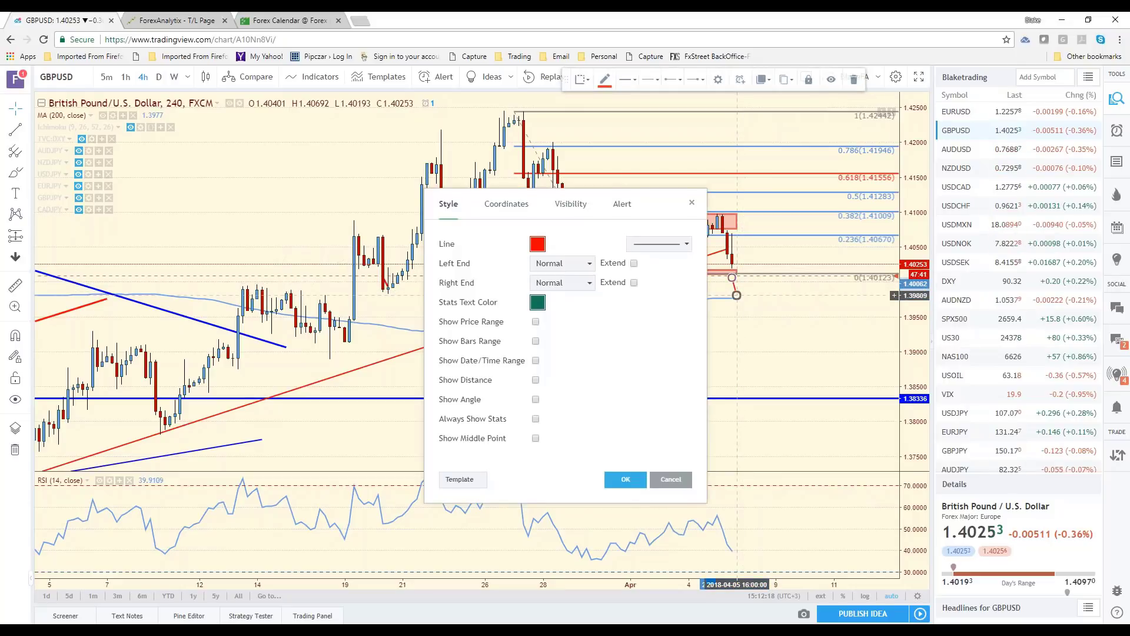
{"action": "left_click", "coordinate": [670, 479]}
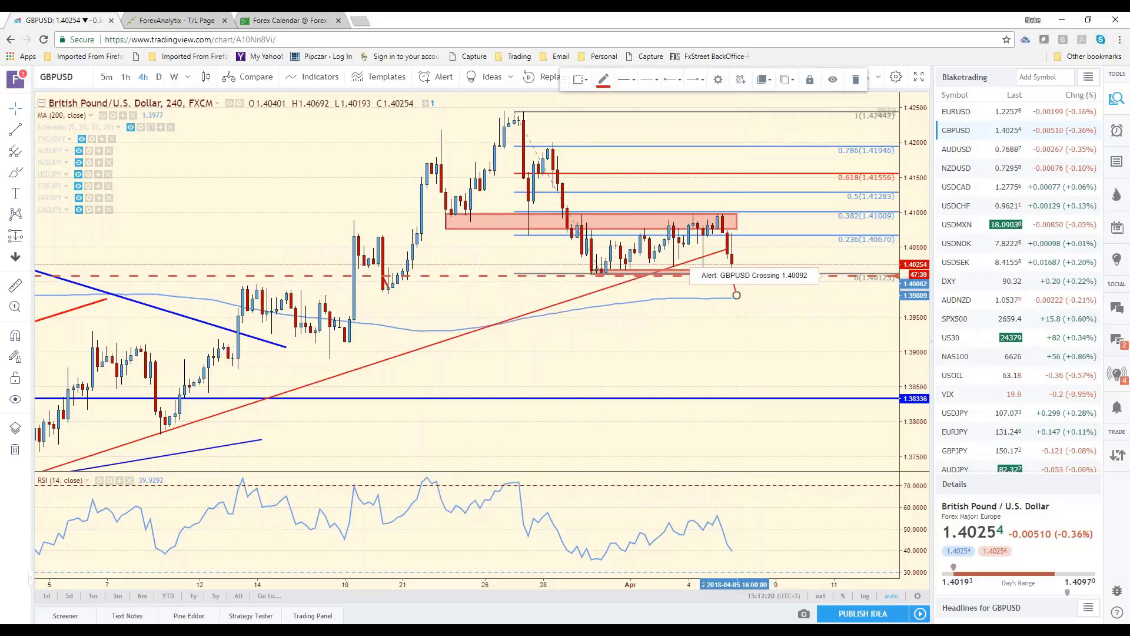
Extend the red zigzag path below the 1.40123 Fibonacci level toward 1.396, then pick EURUSD
{"action": "left_click", "coordinate": [743, 286]}
{"action": "double_click", "coordinate": [746, 279]}
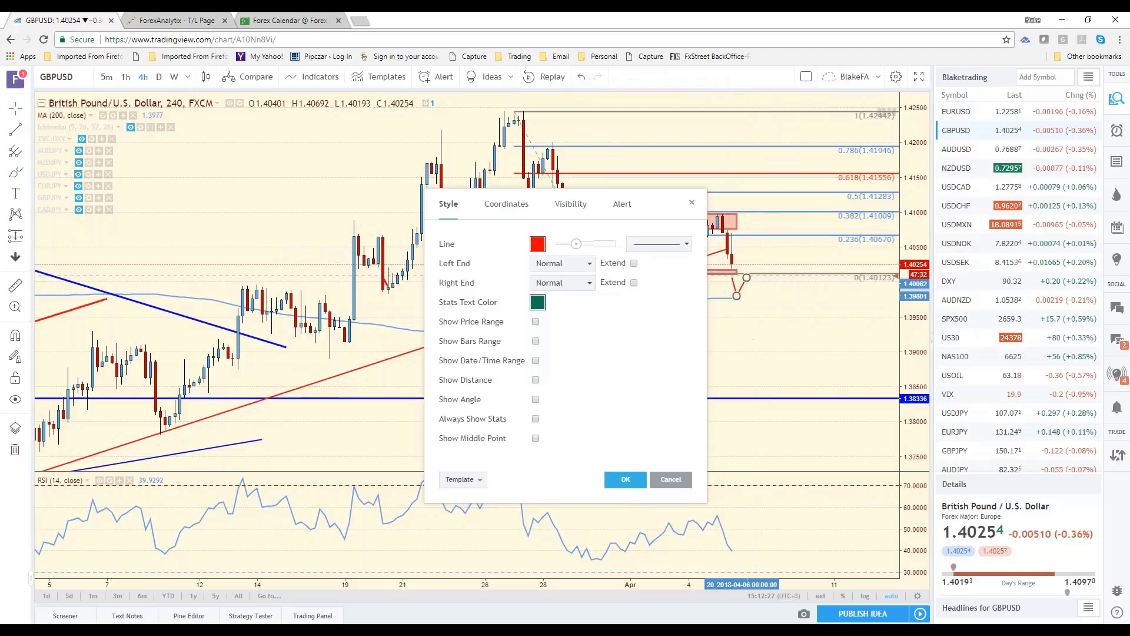
{"action": "left_click", "coordinate": [626, 480]}
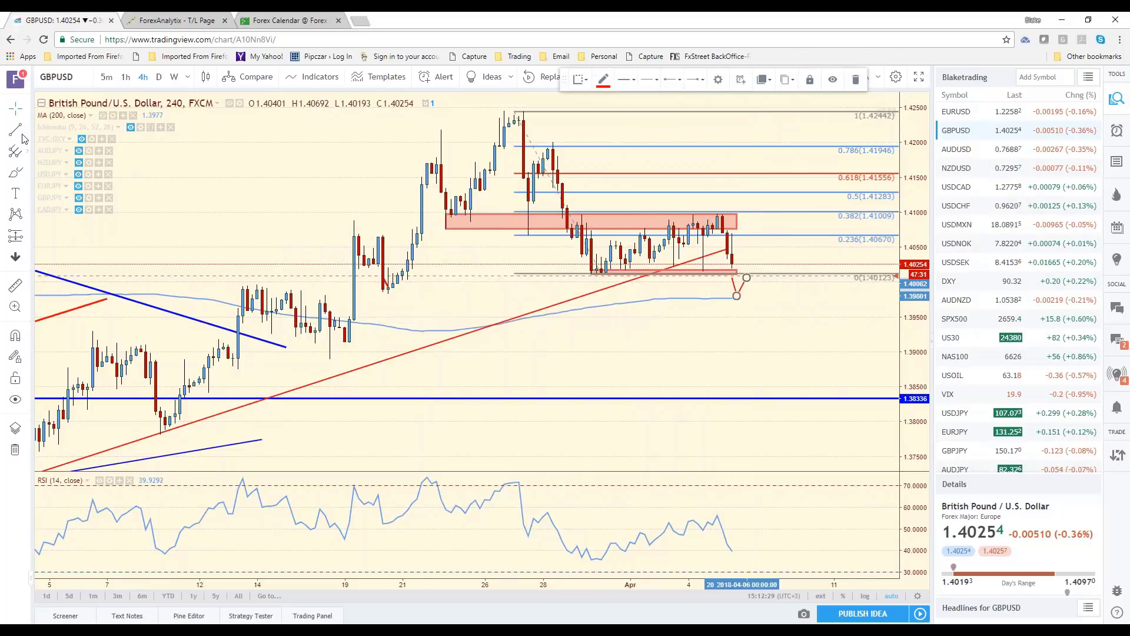
{"action": "left_click", "coordinate": [296, 211]}
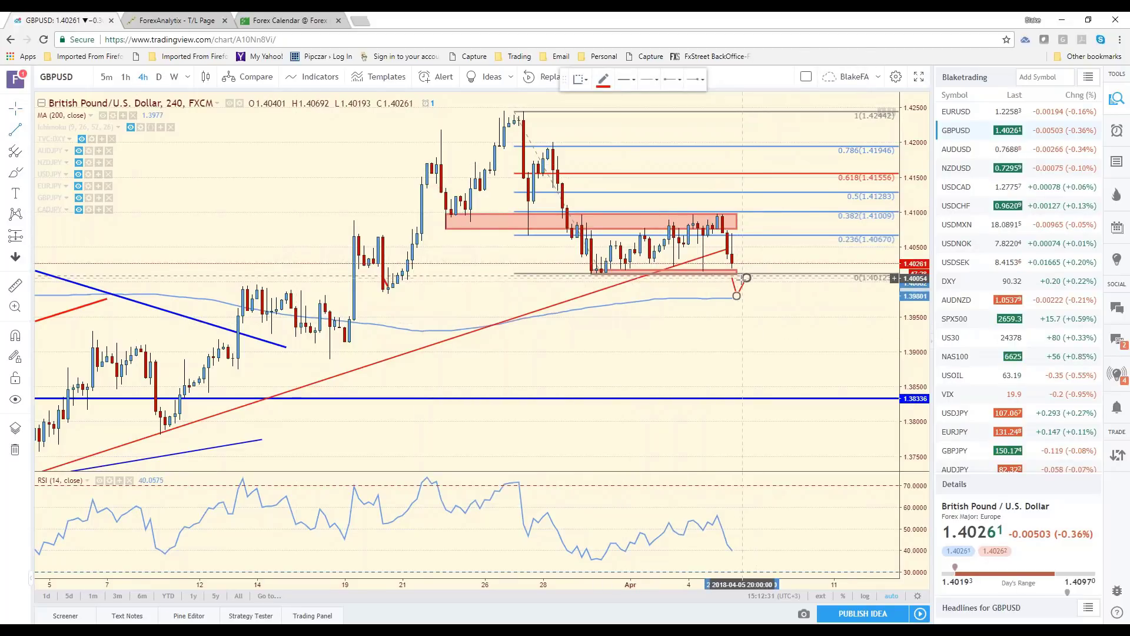
{"action": "double_click", "coordinate": [766, 326]}
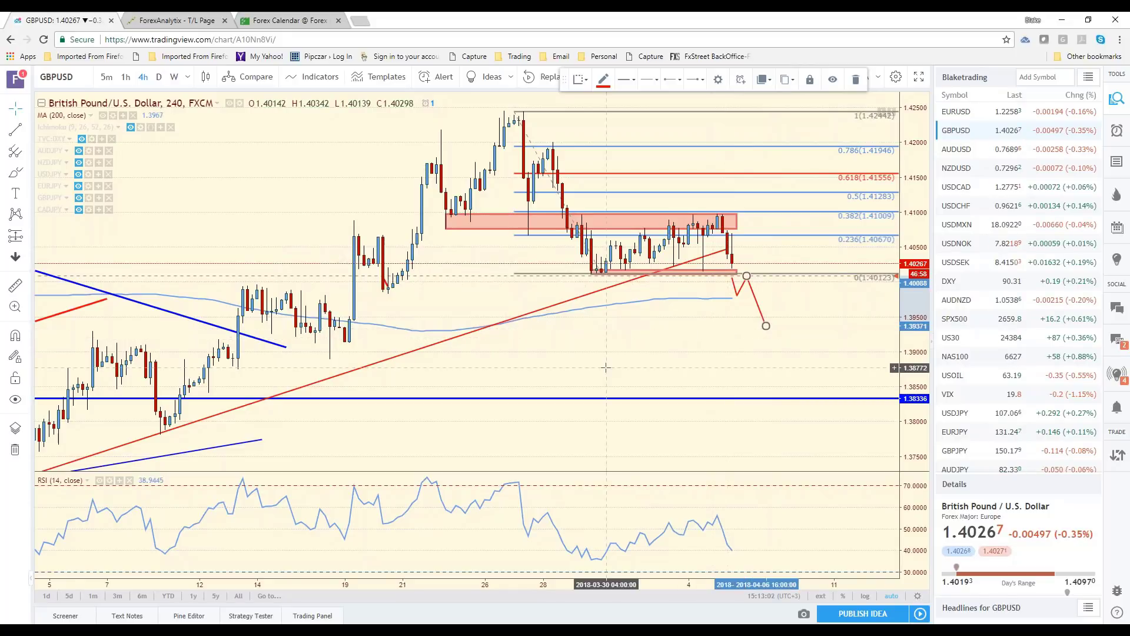
{"action": "scroll", "coordinate": [606, 368], "scroll_direction": "down", "scroll_amount": 3}
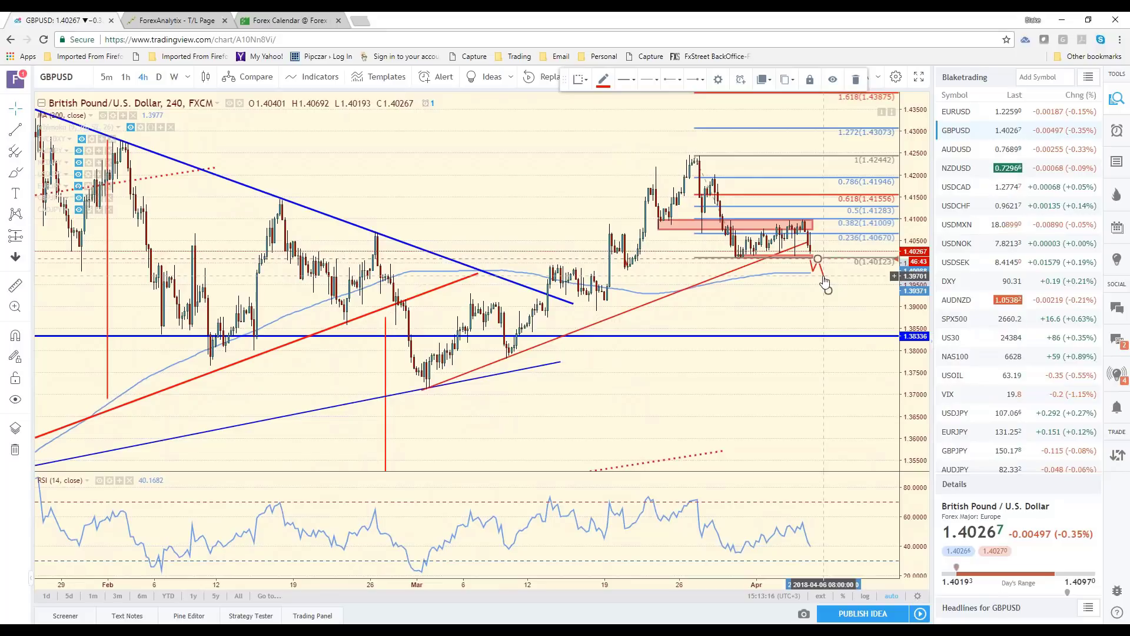
{"action": "left_click", "coordinate": [828, 291]}
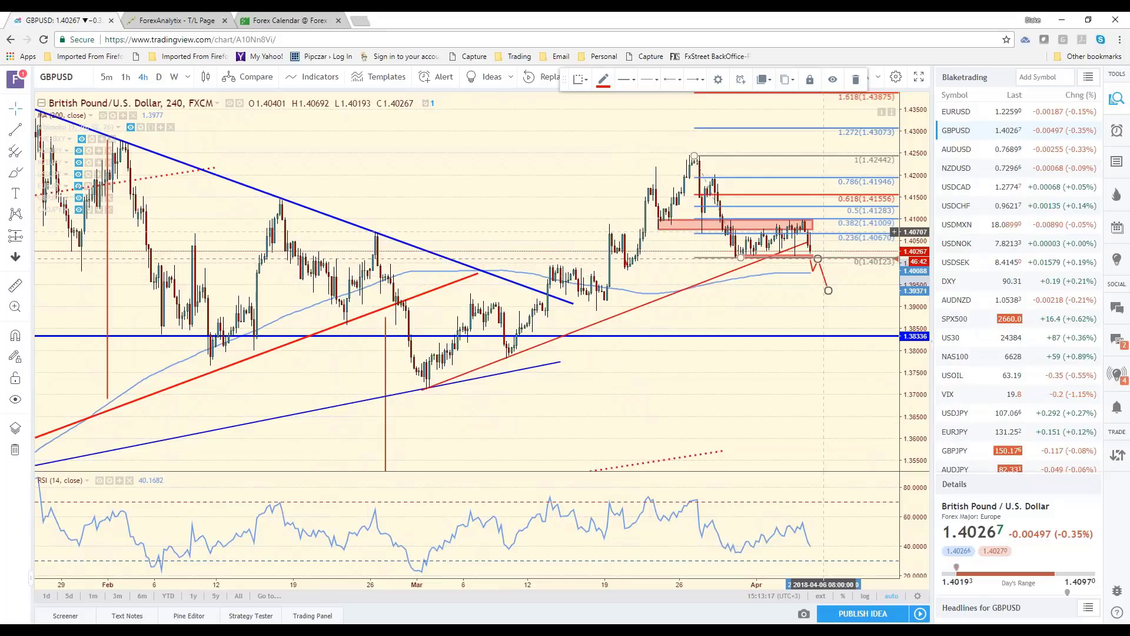
{"action": "left_click", "coordinate": [966, 116]}
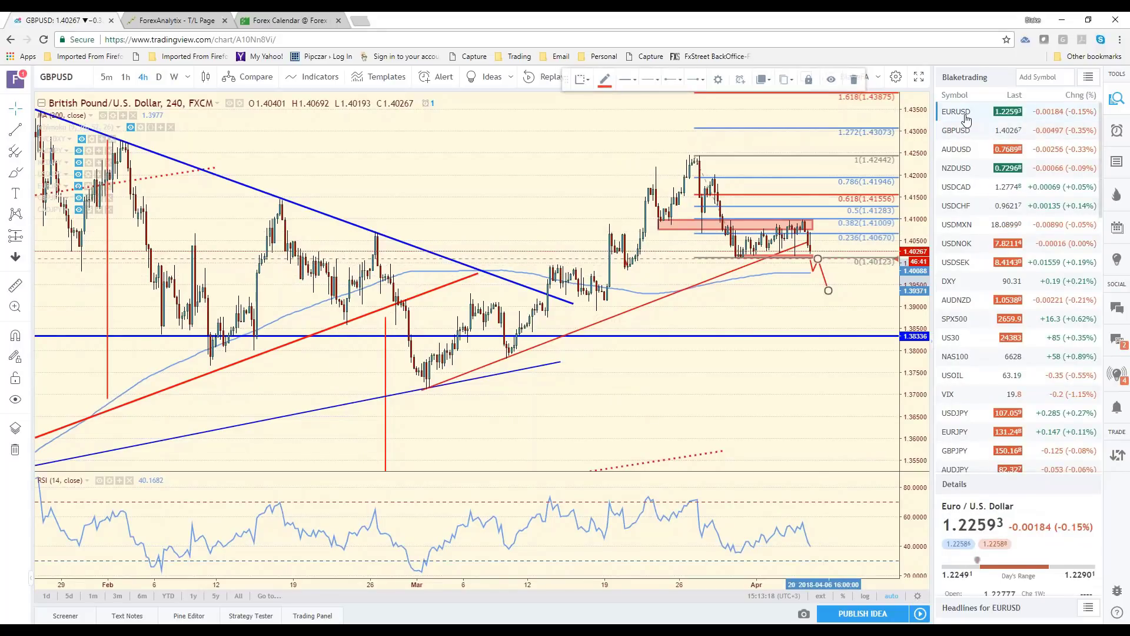
Zoom out over the longer EURUSD 4-hour history to show its trendlines, zones and Fibonacci levels
{"action": "scroll", "coordinate": [756, 371], "scroll_direction": "down", "scroll_amount": 3}
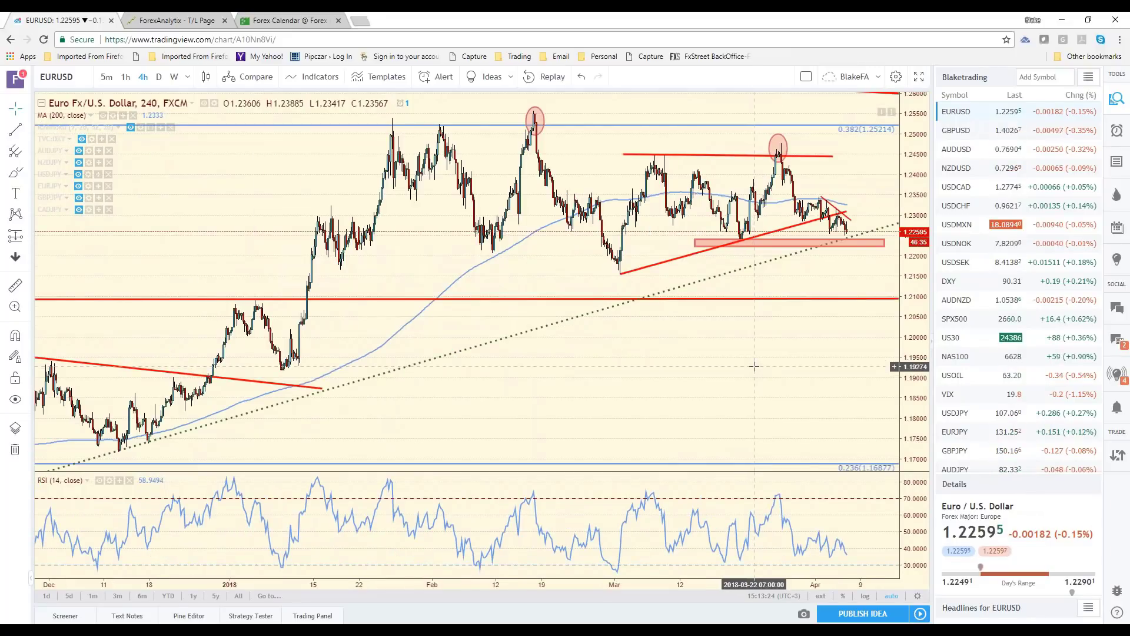
{"action": "scroll", "coordinate": [754, 367], "scroll_direction": "down", "scroll_amount": 2}
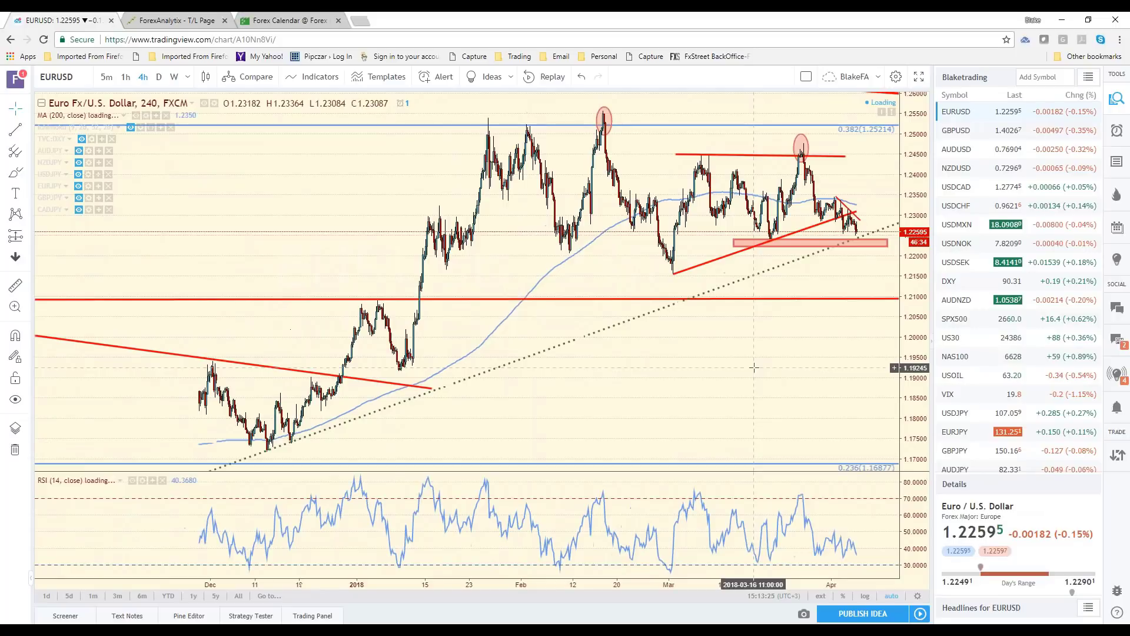
{"action": "scroll", "coordinate": [755, 368], "scroll_direction": "down", "scroll_amount": 1}
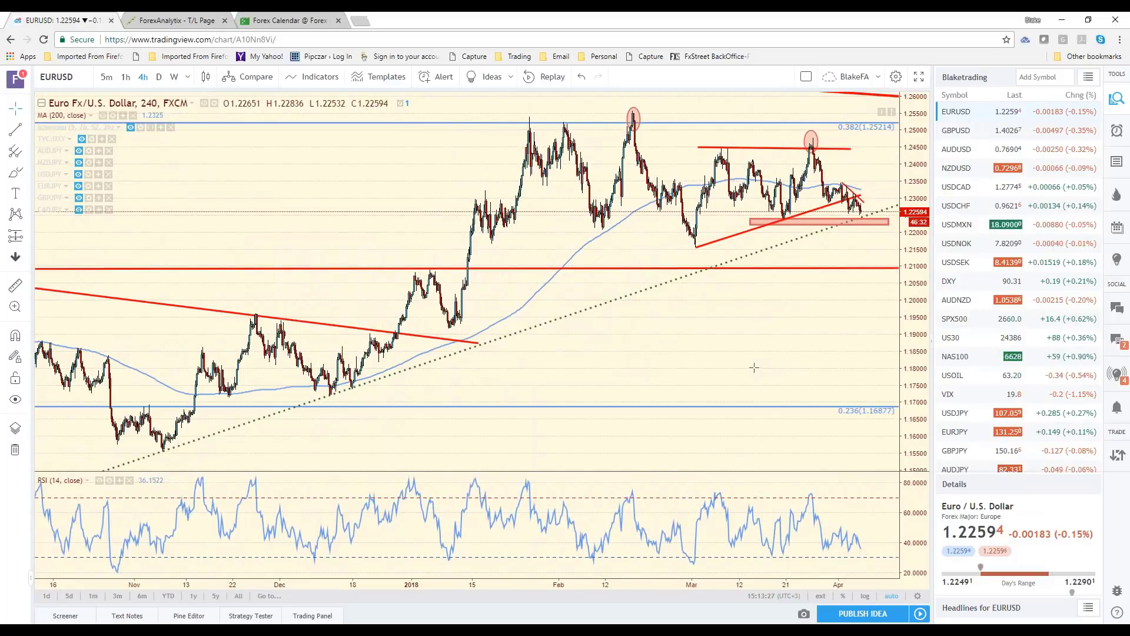
{"action": "scroll", "coordinate": [754, 367], "scroll_direction": "down", "scroll_amount": 1}
{"action": "scroll", "coordinate": [753, 368], "scroll_direction": "down", "scroll_amount": 1}
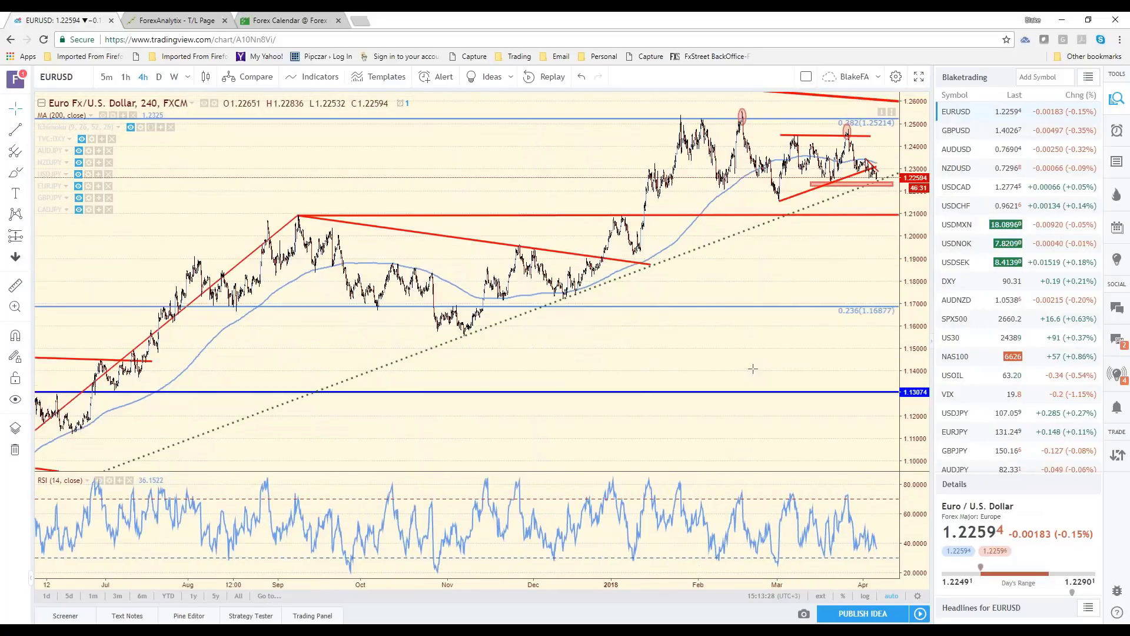
{"action": "scroll", "coordinate": [753, 369], "scroll_direction": "down", "scroll_amount": 2}
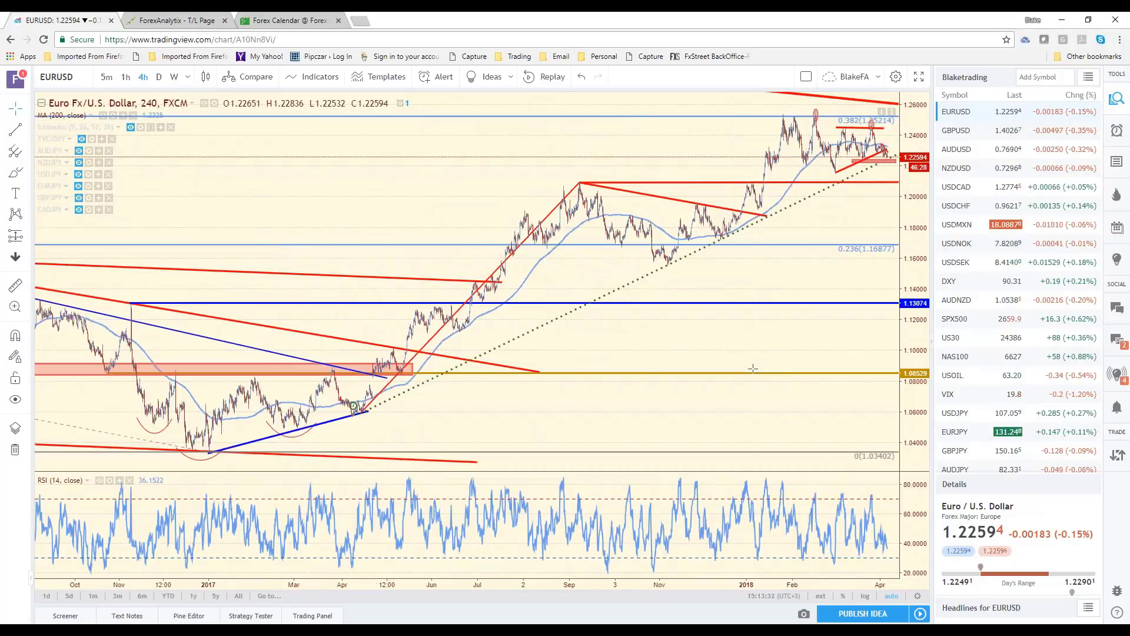
{"action": "scroll", "coordinate": [753, 369], "scroll_direction": "up", "scroll_amount": 1}
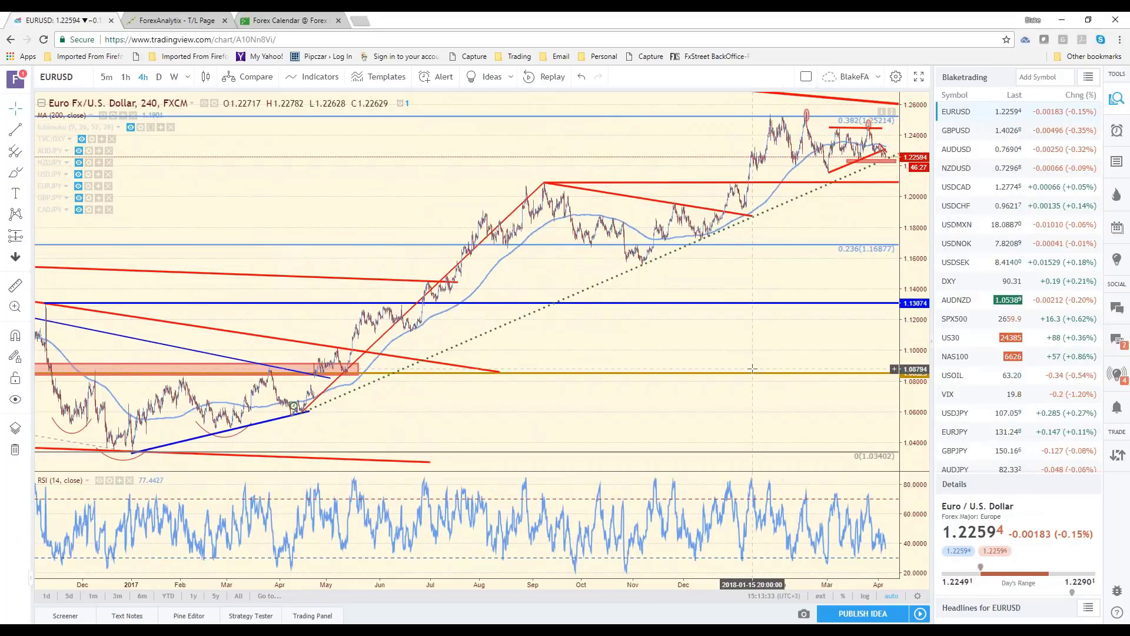
{"action": "scroll", "coordinate": [753, 369], "scroll_direction": "up", "scroll_amount": 1}
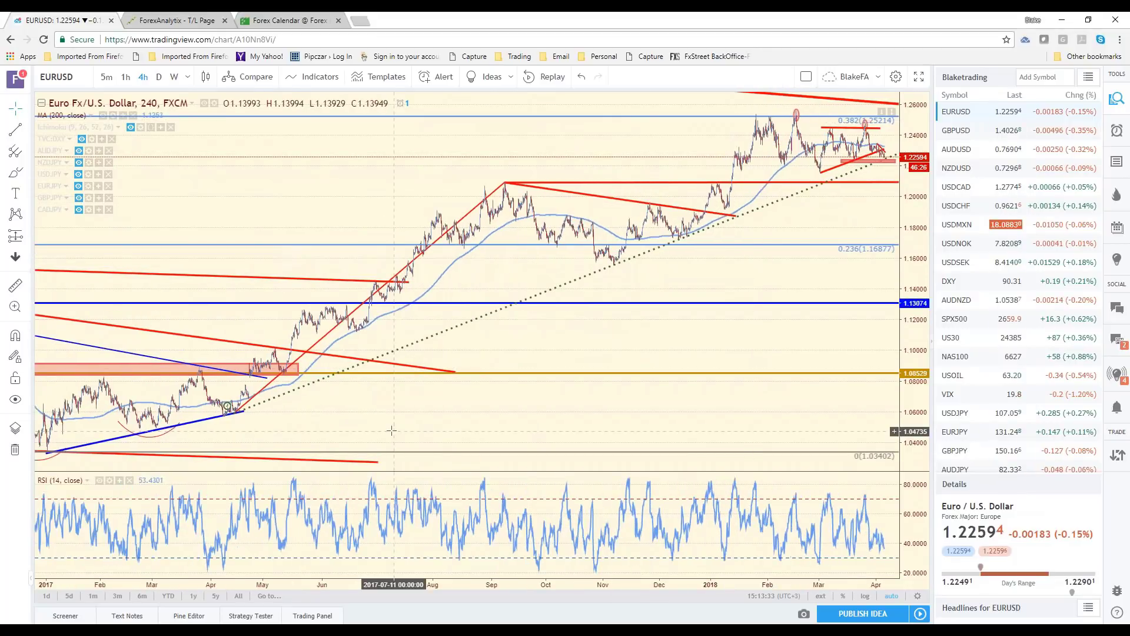
Put EURUSD on daily candles and zoom across the multi-year history between 1.16877 and 1.25214
{"action": "left_click", "coordinate": [158, 77]}
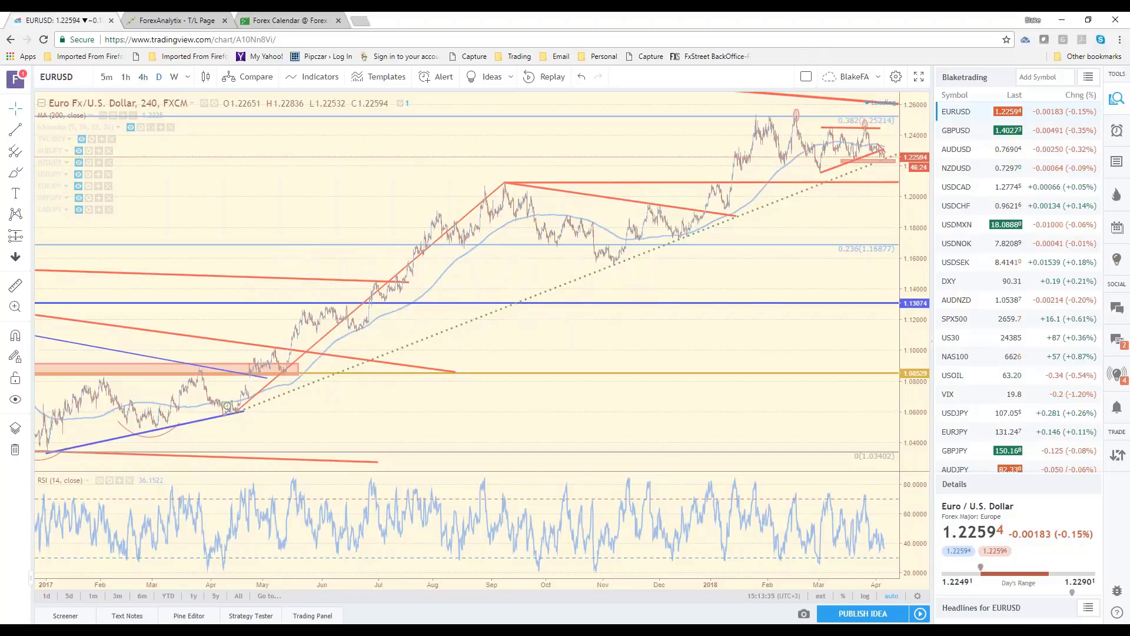
{"action": "scroll", "coordinate": [592, 322], "scroll_direction": "up", "scroll_amount": 1}
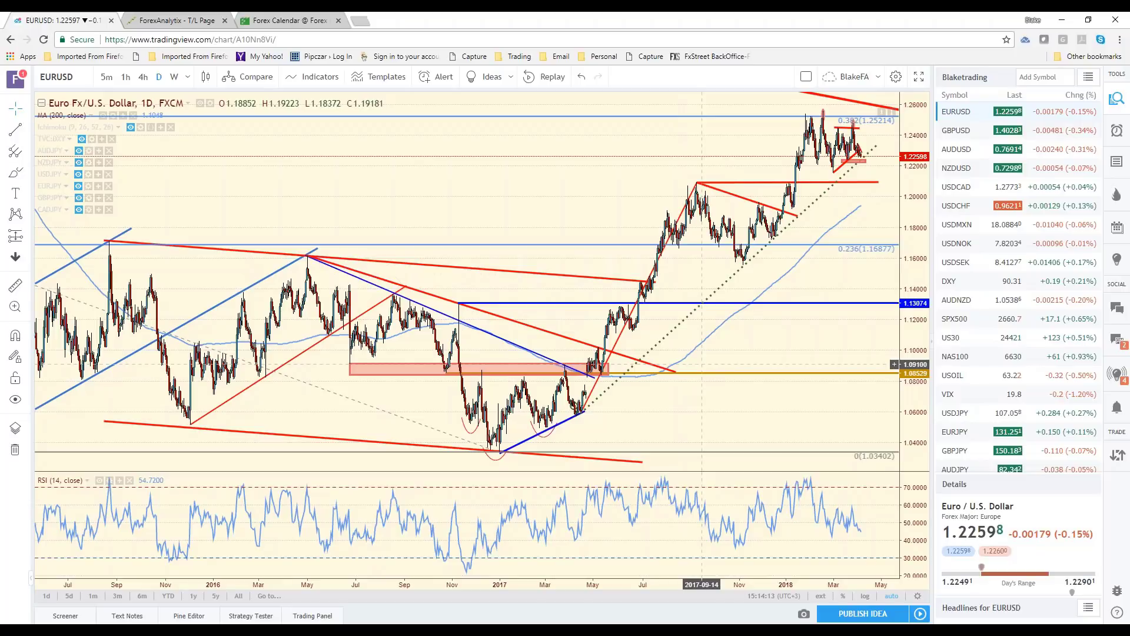
{"action": "scroll", "coordinate": [698, 333], "scroll_direction": "up", "scroll_amount": 5}
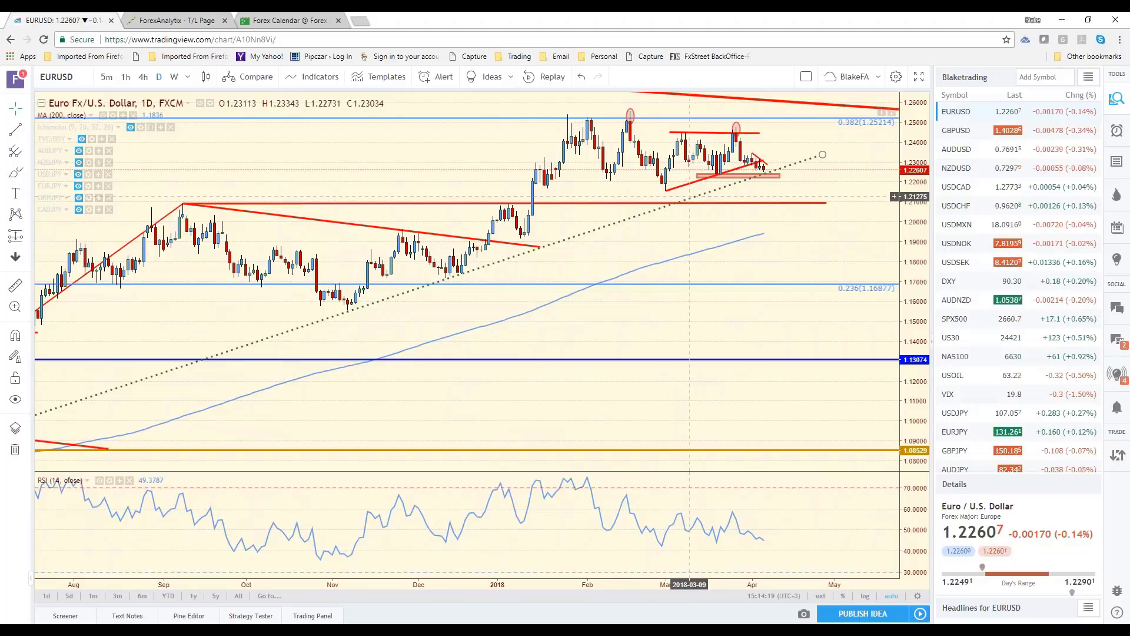
{"action": "scroll", "coordinate": [689, 197], "scroll_direction": "down", "scroll_amount": 2}
{"action": "scroll", "coordinate": [689, 202], "scroll_direction": "down", "scroll_amount": 2}
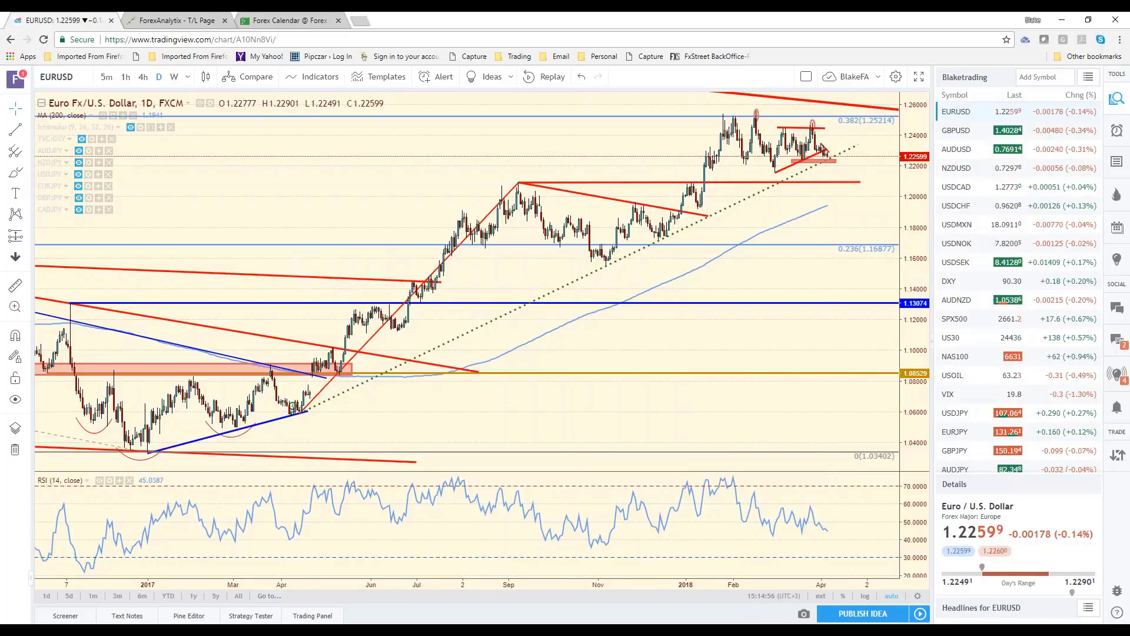
{"action": "mouse_move", "coordinate": [448, 631]}
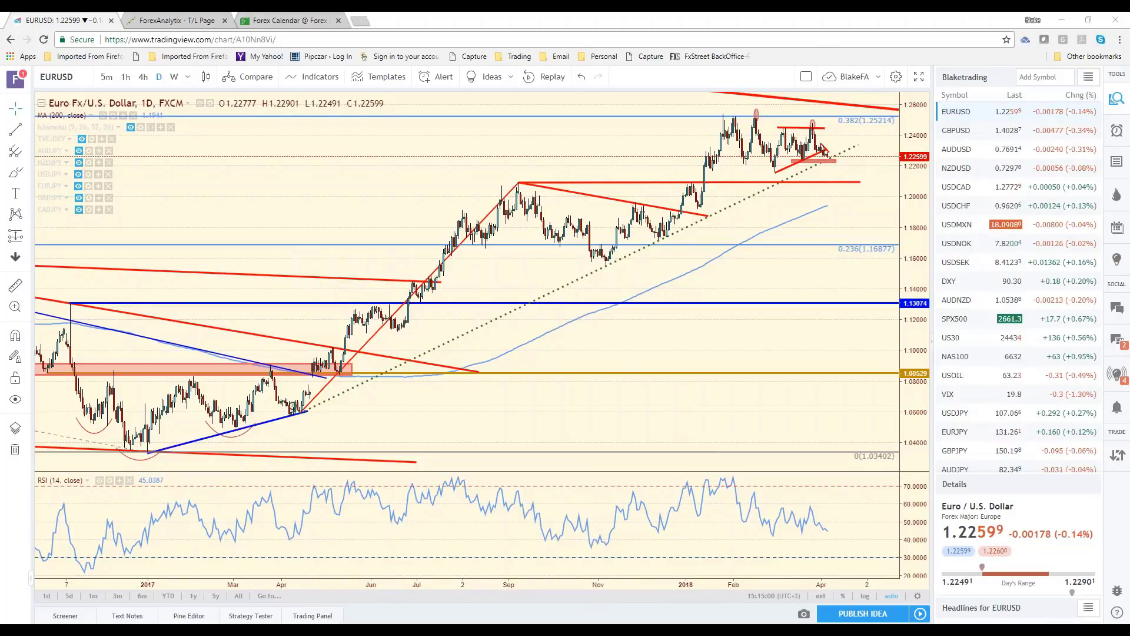
{"action": "left_click", "coordinate": [447, 631]}
{"action": "left_click_drag", "start_coordinate": [90, 79], "coordinate": [255, 242]}
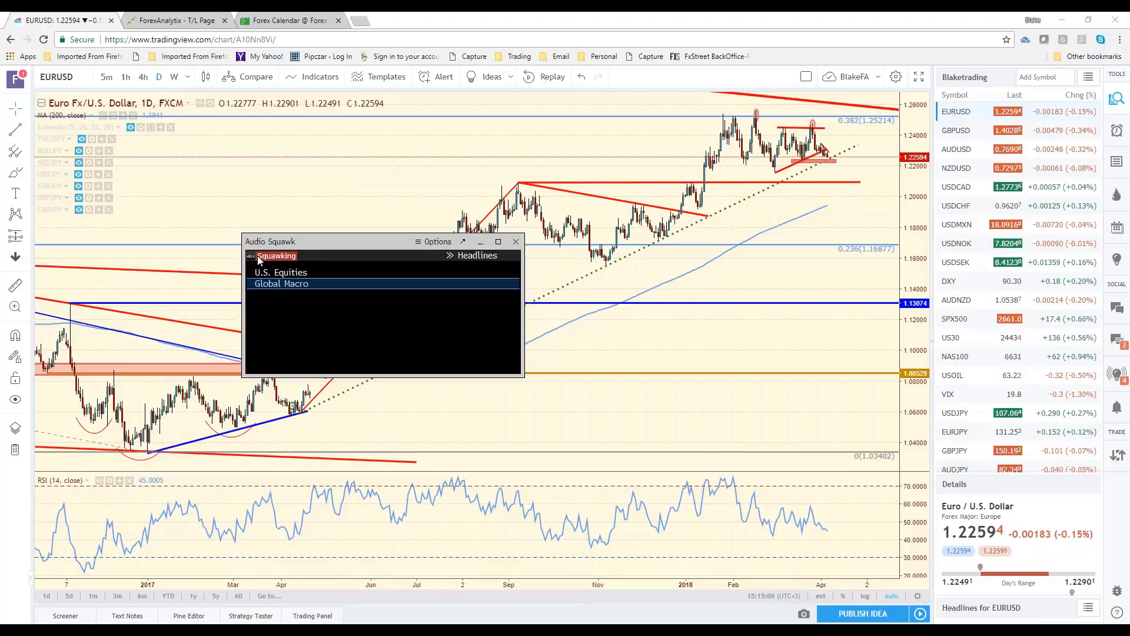
{"action": "left_click_drag", "start_coordinate": [373, 242], "coordinate": [245, 176]}
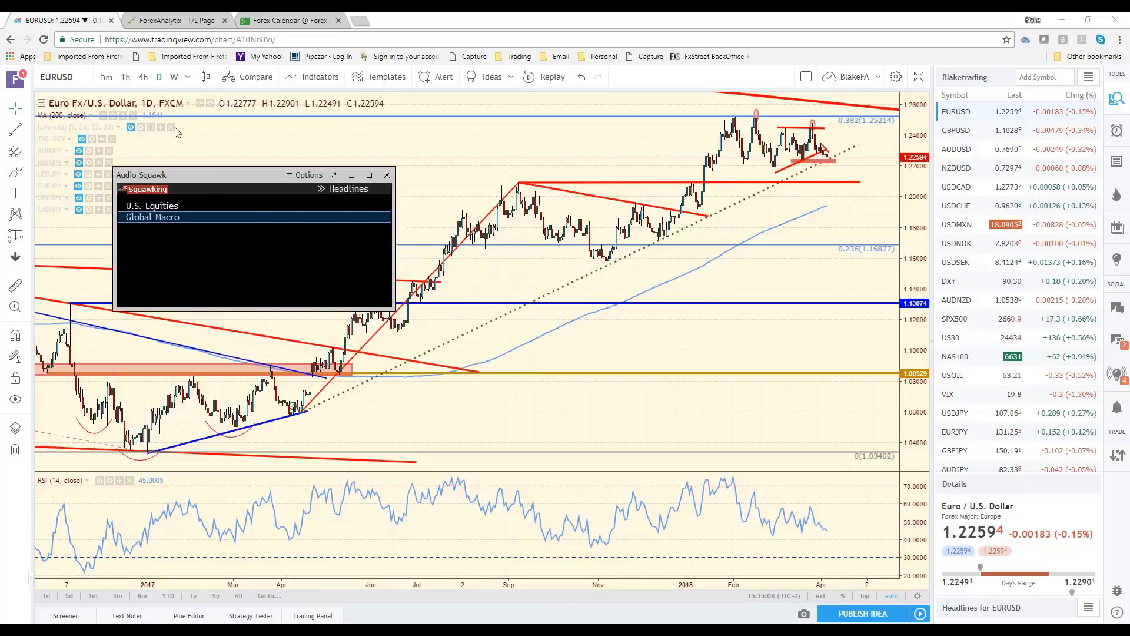
{"action": "left_click", "coordinate": [176, 130]}
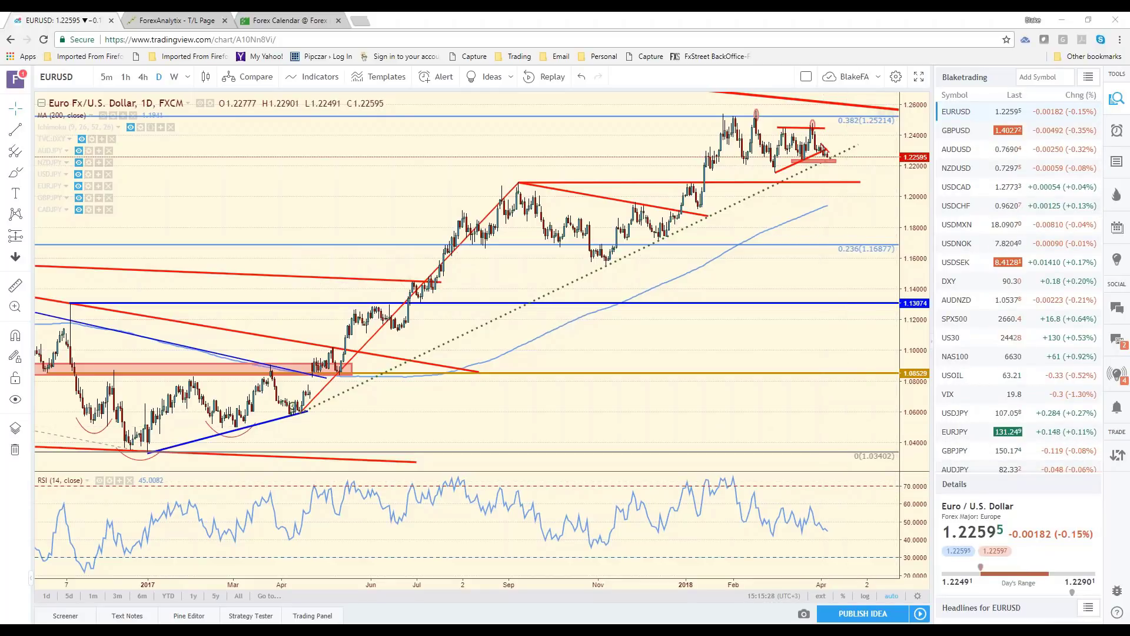
Zoom the EURUSD chart in and out to focus on the recent triangle near the range top
{"action": "scroll", "coordinate": [818, 194], "scroll_direction": "up", "scroll_amount": 2}
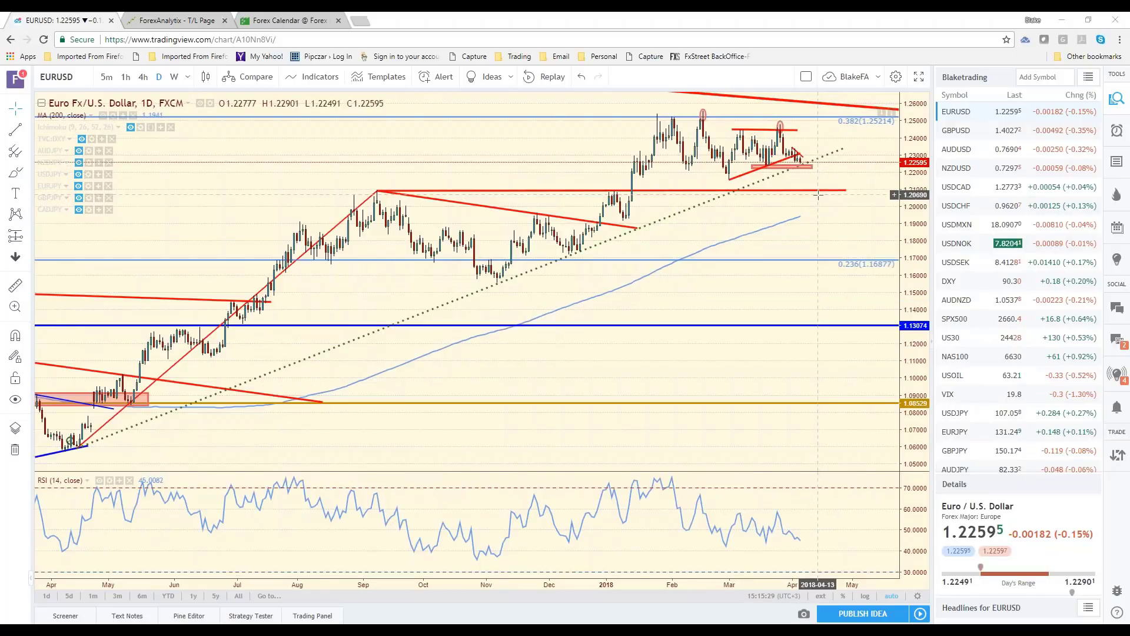
{"action": "scroll", "coordinate": [818, 194], "scroll_direction": "up", "scroll_amount": 2}
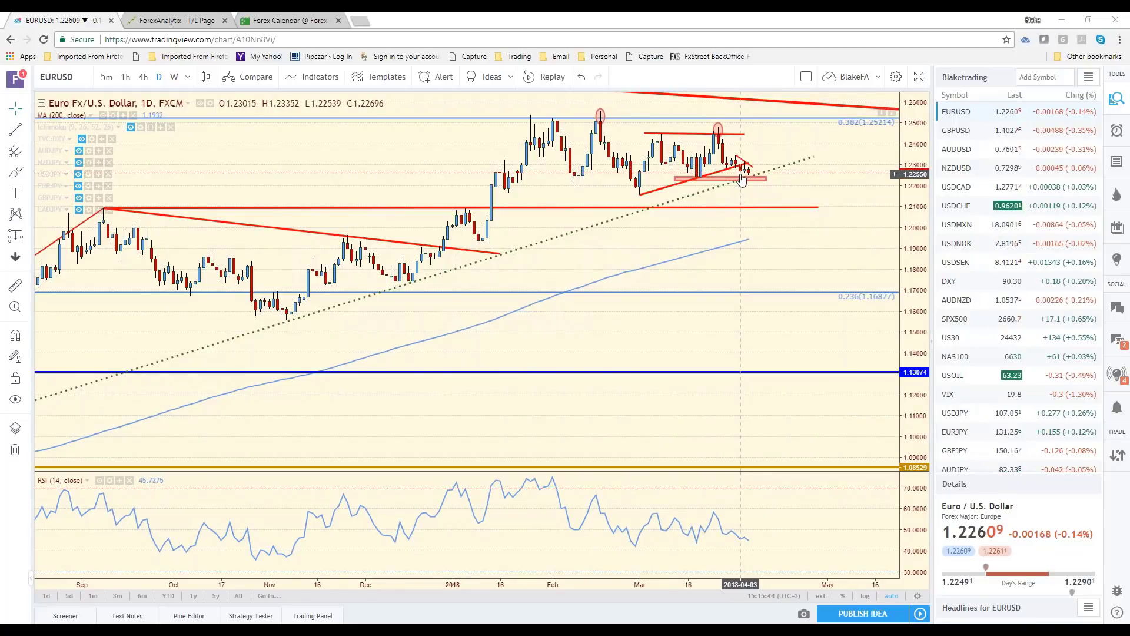
{"action": "scroll", "coordinate": [715, 252], "scroll_direction": "down", "scroll_amount": 2}
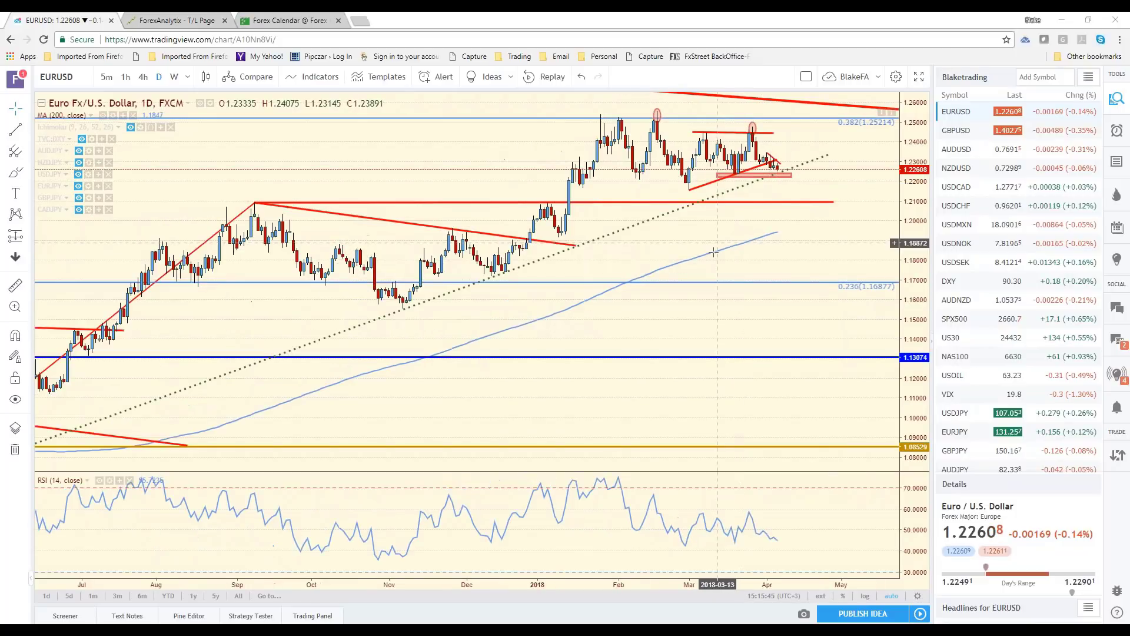
{"action": "scroll", "coordinate": [714, 252], "scroll_direction": "down", "scroll_amount": 2}
{"action": "scroll", "coordinate": [715, 252], "scroll_direction": "down", "scroll_amount": 2}
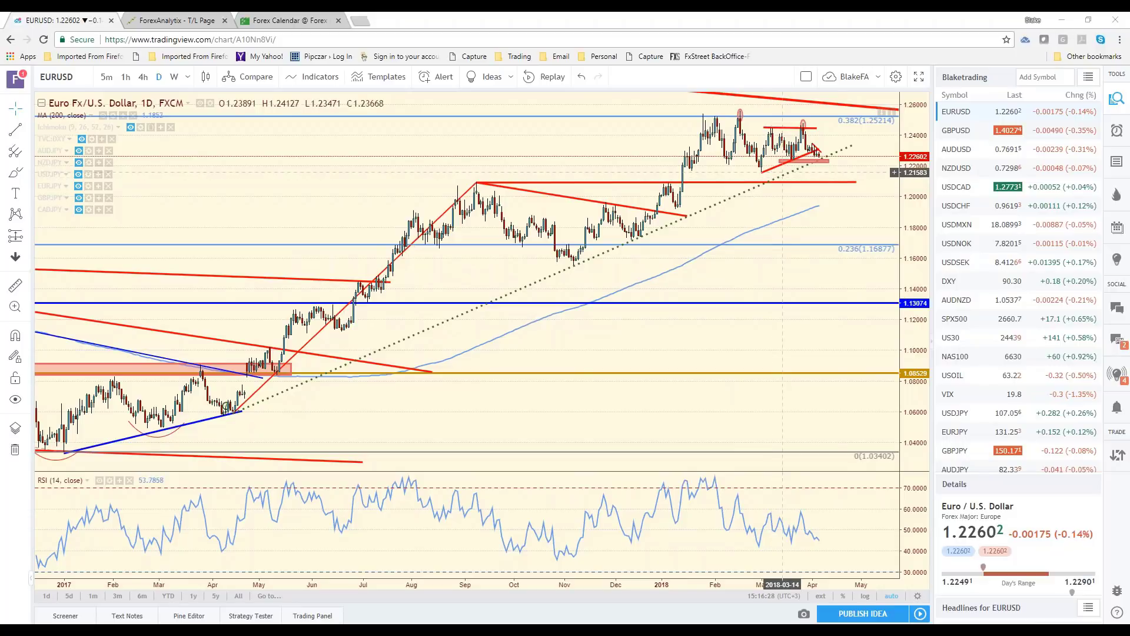
{"action": "scroll", "coordinate": [785, 224], "scroll_direction": "up", "scroll_amount": 3}
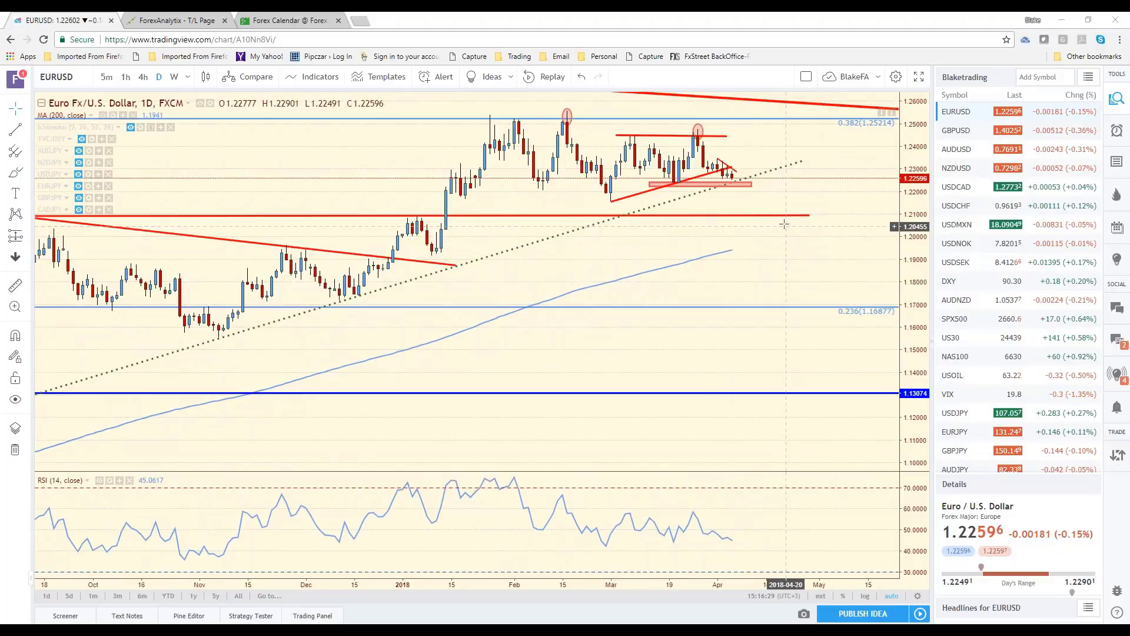
{"action": "scroll", "coordinate": [785, 224], "scroll_direction": "up", "scroll_amount": 2}
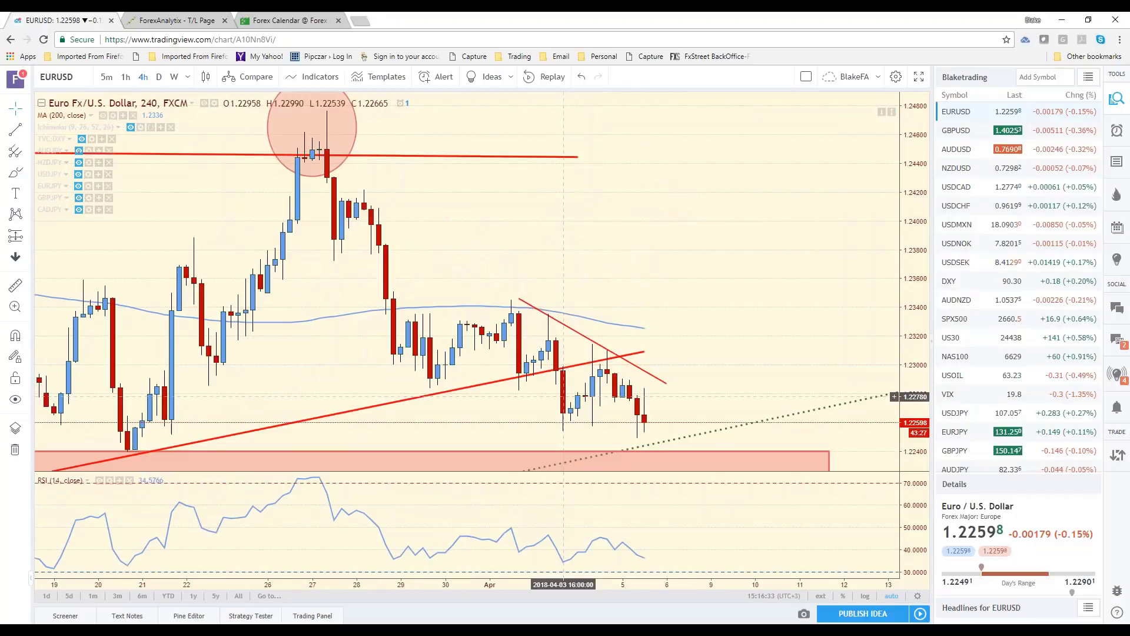
Raise the pink support zone's bottom edge so it spans roughly 1.2233–1.2240 below price
{"action": "scroll", "coordinate": [581, 441], "scroll_direction": "down", "scroll_amount": 2}
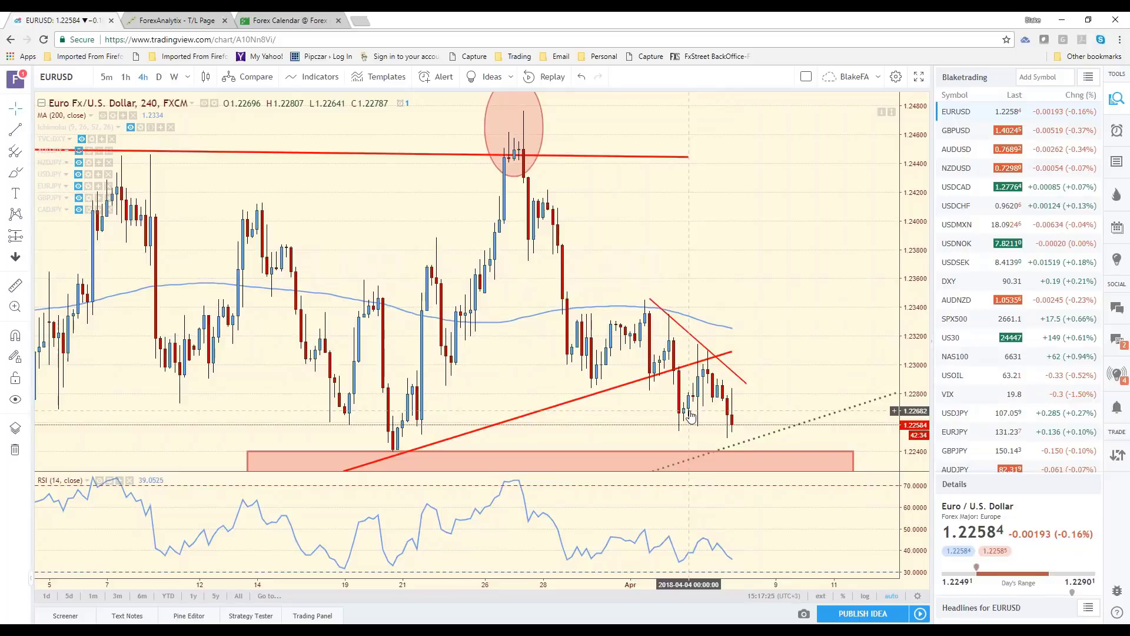
{"action": "scroll", "coordinate": [690, 416], "scroll_direction": "down", "scroll_amount": 1}
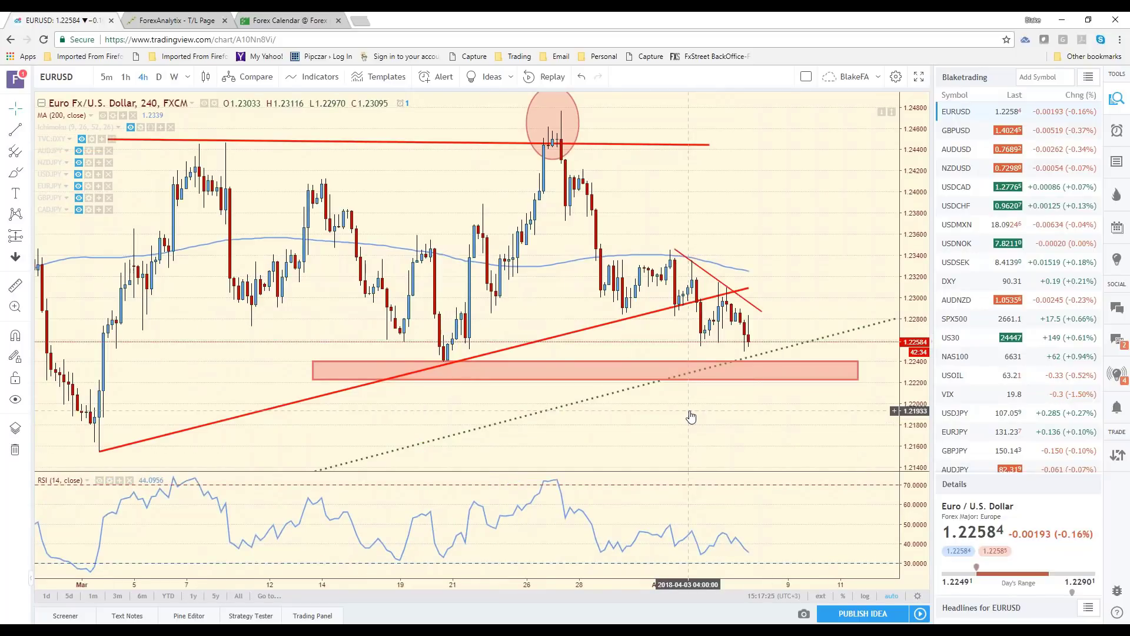
{"action": "scroll", "coordinate": [691, 417], "scroll_direction": "down", "scroll_amount": 1}
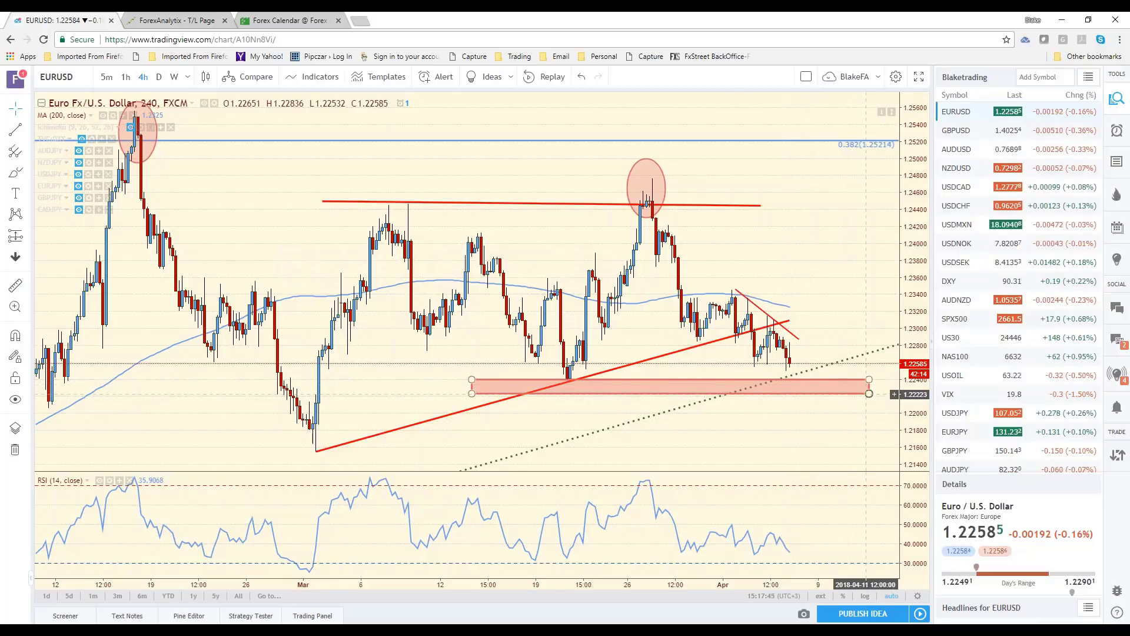
{"action": "left_click_drag", "start_coordinate": [869, 393], "coordinate": [871, 384]}
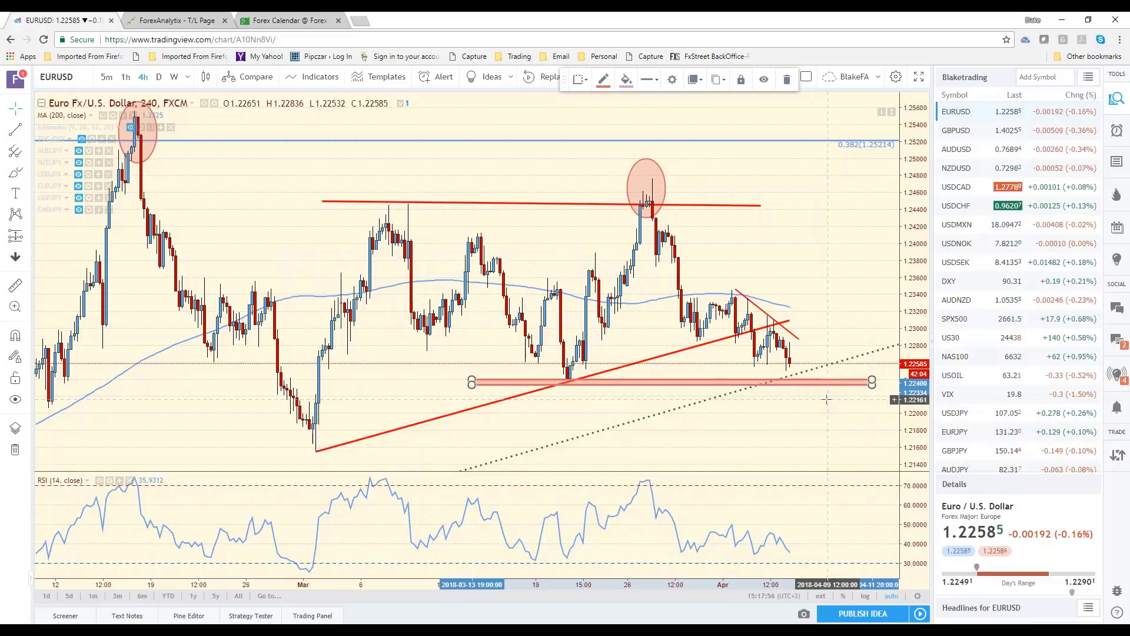
Load the DXY 4-hour chart and zoom out and back in around its descending trendline near 90.98
{"action": "left_click", "coordinate": [972, 287]}
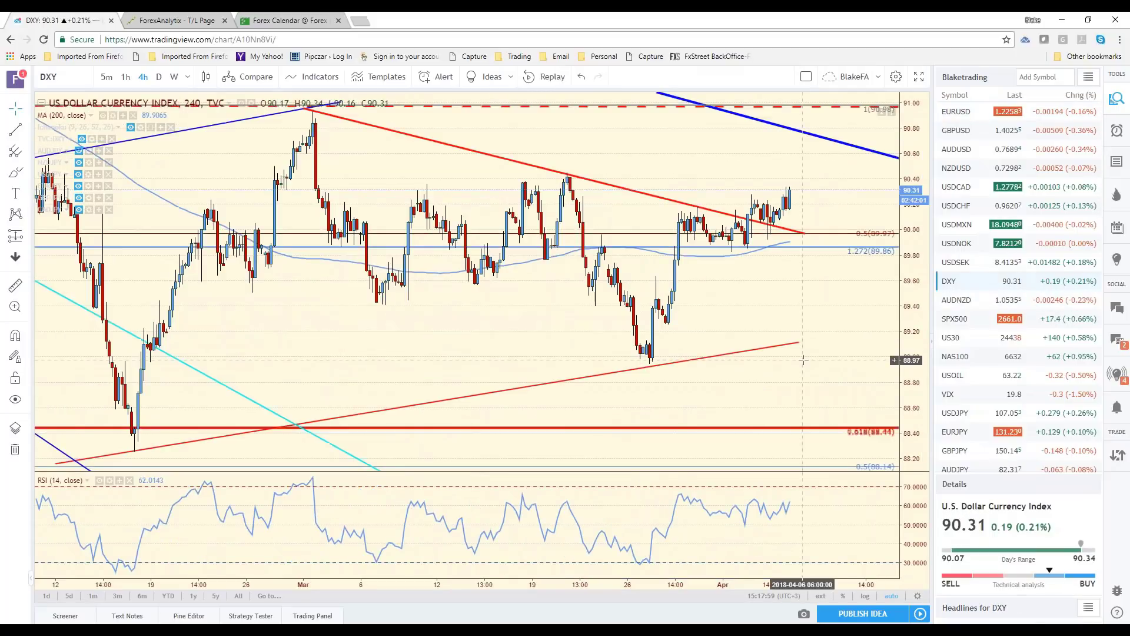
{"action": "scroll", "coordinate": [803, 359], "scroll_direction": "down", "scroll_amount": 5}
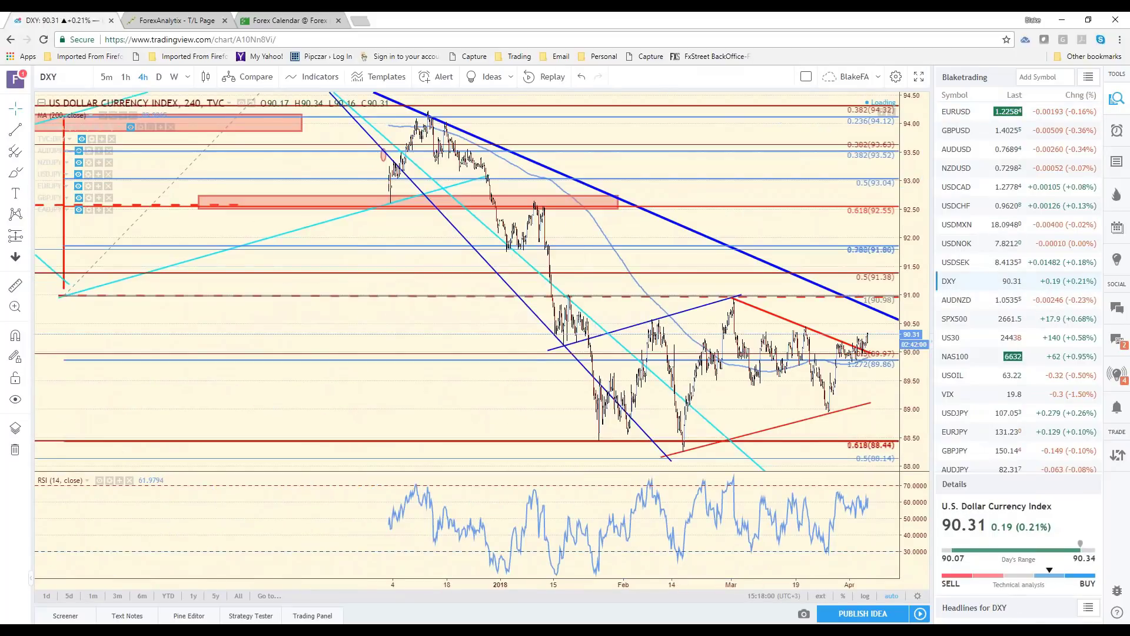
{"action": "scroll", "coordinate": [794, 357], "scroll_direction": "down", "scroll_amount": 5}
{"action": "scroll", "coordinate": [794, 357], "scroll_direction": "down", "scroll_amount": 5}
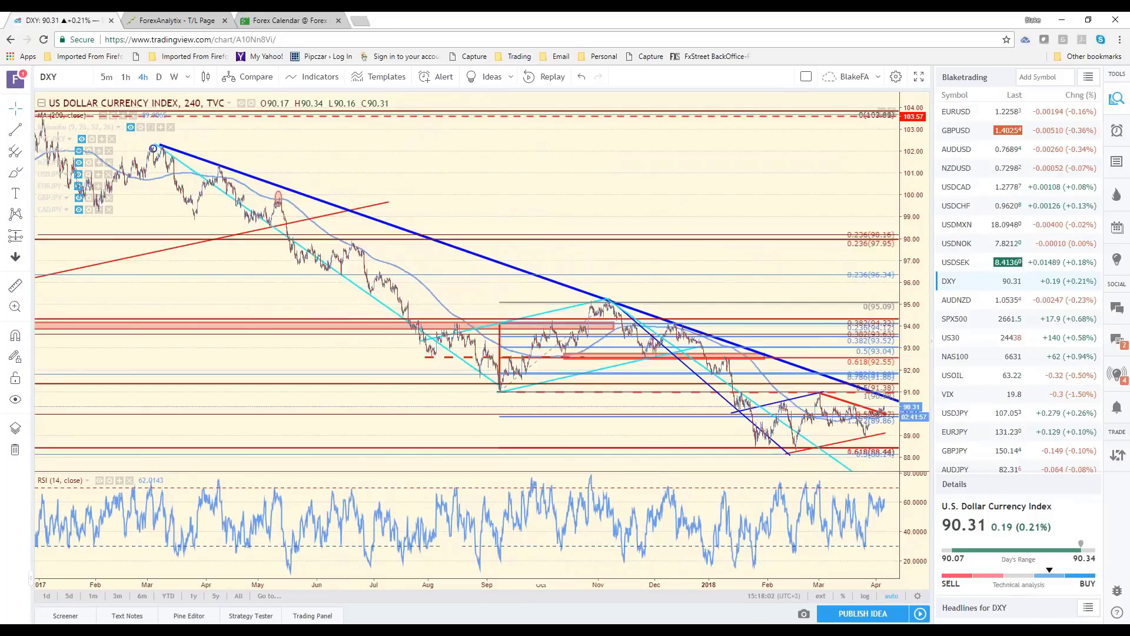
{"action": "scroll", "coordinate": [789, 364], "scroll_direction": "down", "scroll_amount": 3}
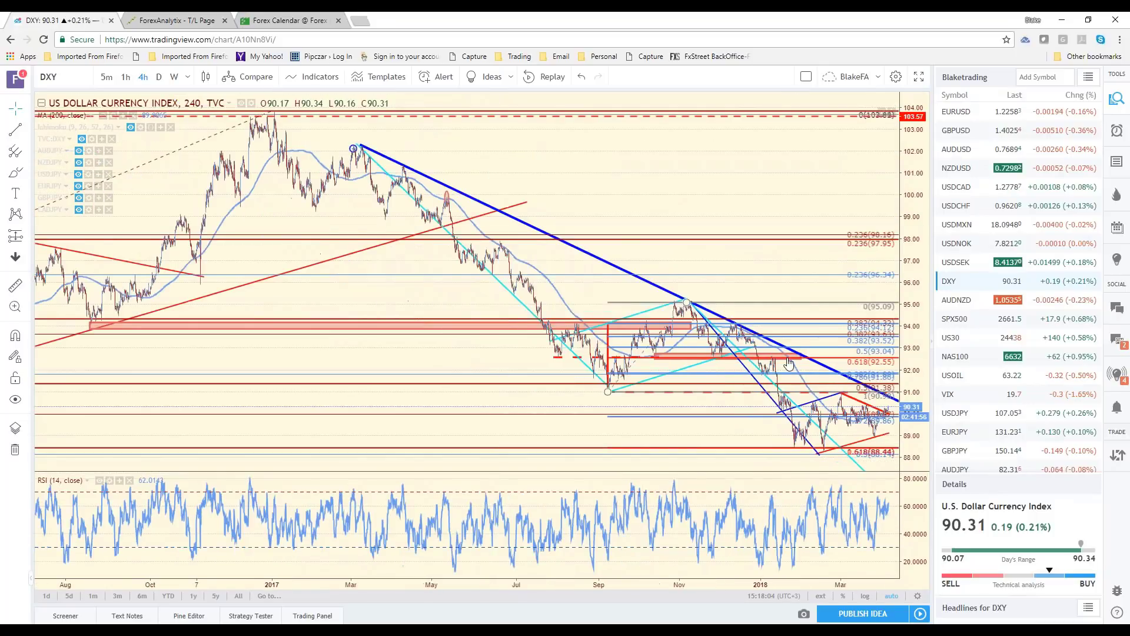
{"action": "scroll", "coordinate": [789, 363], "scroll_direction": "up", "scroll_amount": 1}
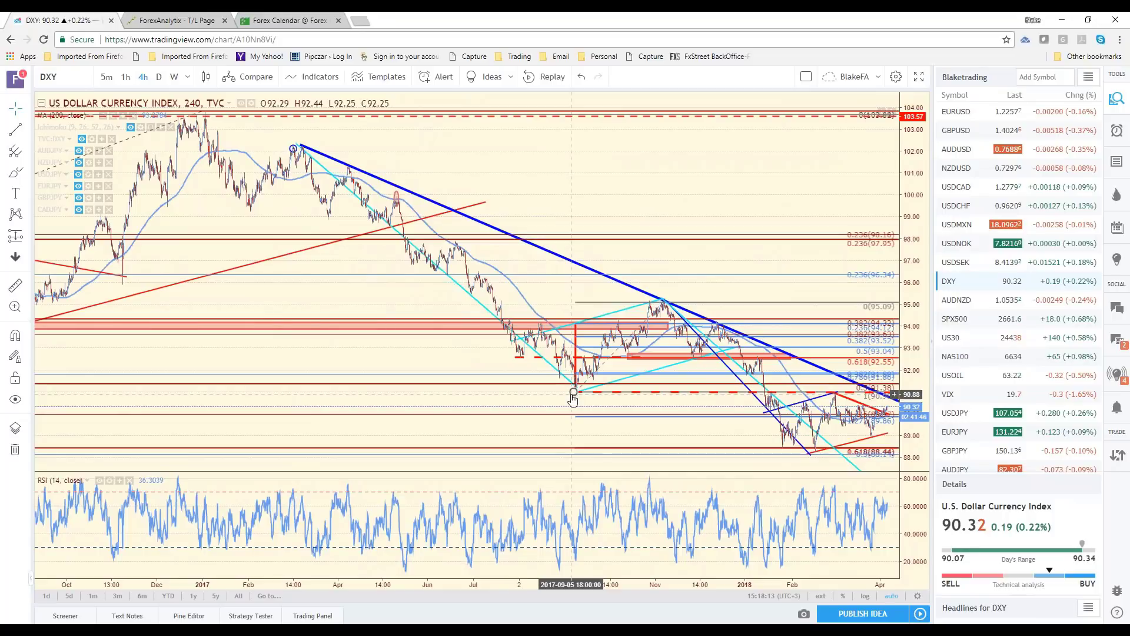
{"action": "scroll", "coordinate": [564, 400], "scroll_direction": "up", "scroll_amount": 2}
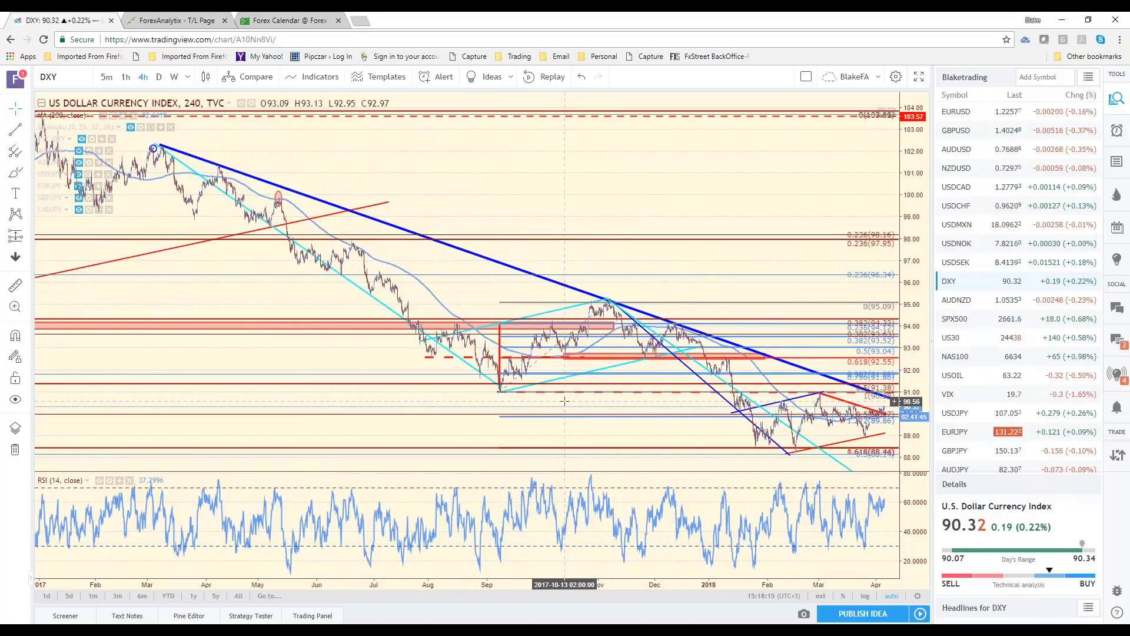
{"action": "scroll", "coordinate": [564, 400], "scroll_direction": "up", "scroll_amount": 3}
{"action": "scroll", "coordinate": [564, 400], "scroll_direction": "up", "scroll_amount": 3}
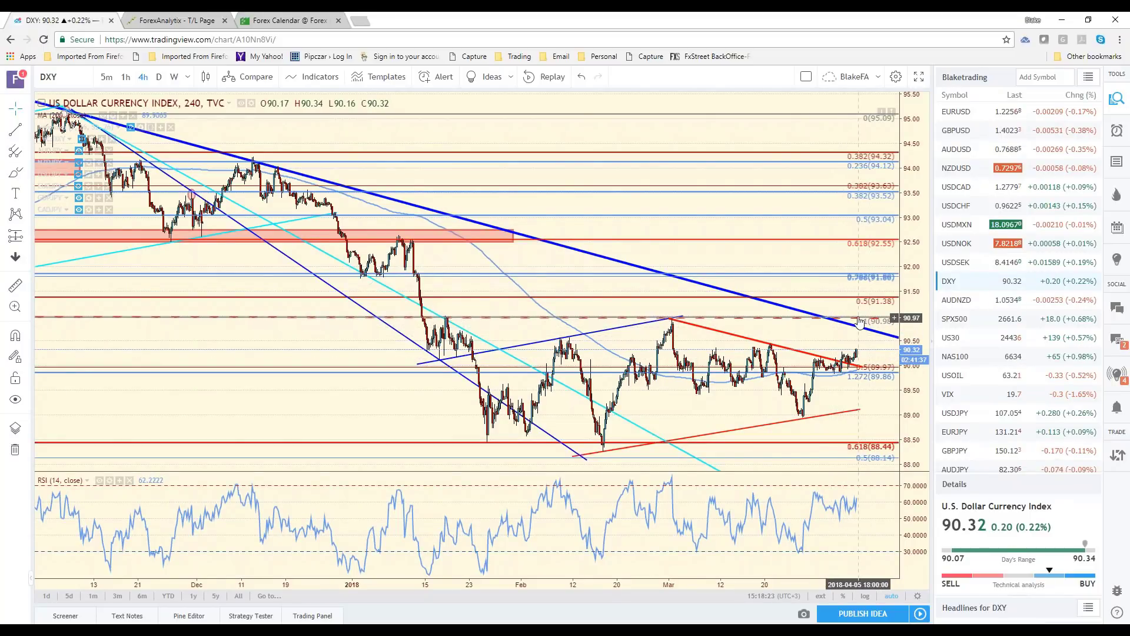
{"action": "scroll", "coordinate": [850, 319], "scroll_direction": "down", "scroll_amount": 3}
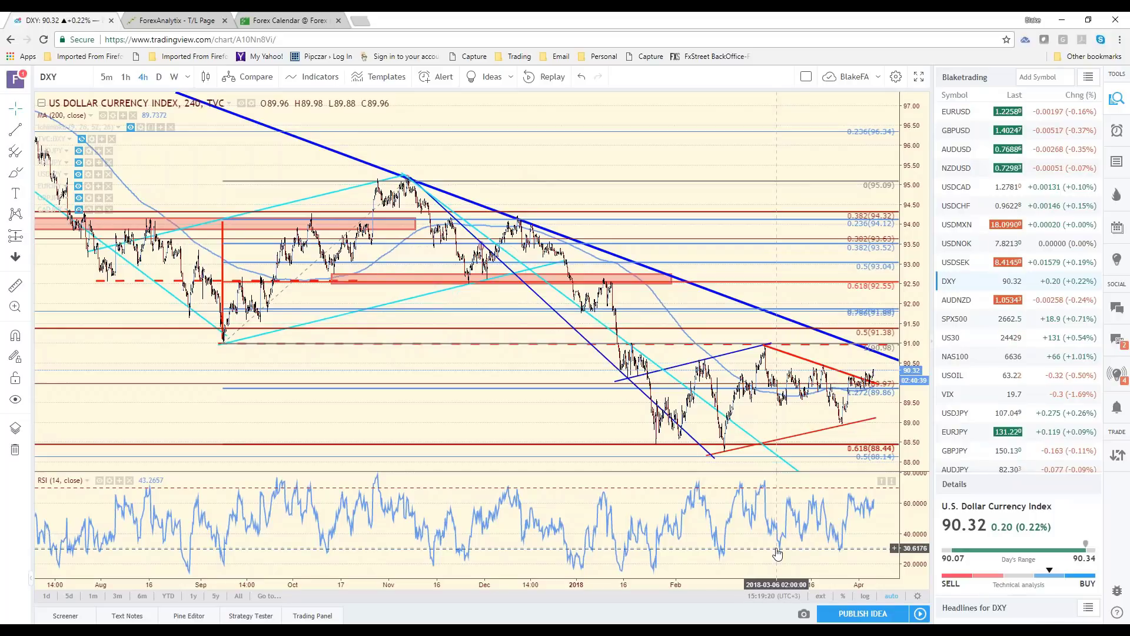
{"action": "scroll", "coordinate": [776, 547], "scroll_direction": "up", "scroll_amount": 3}
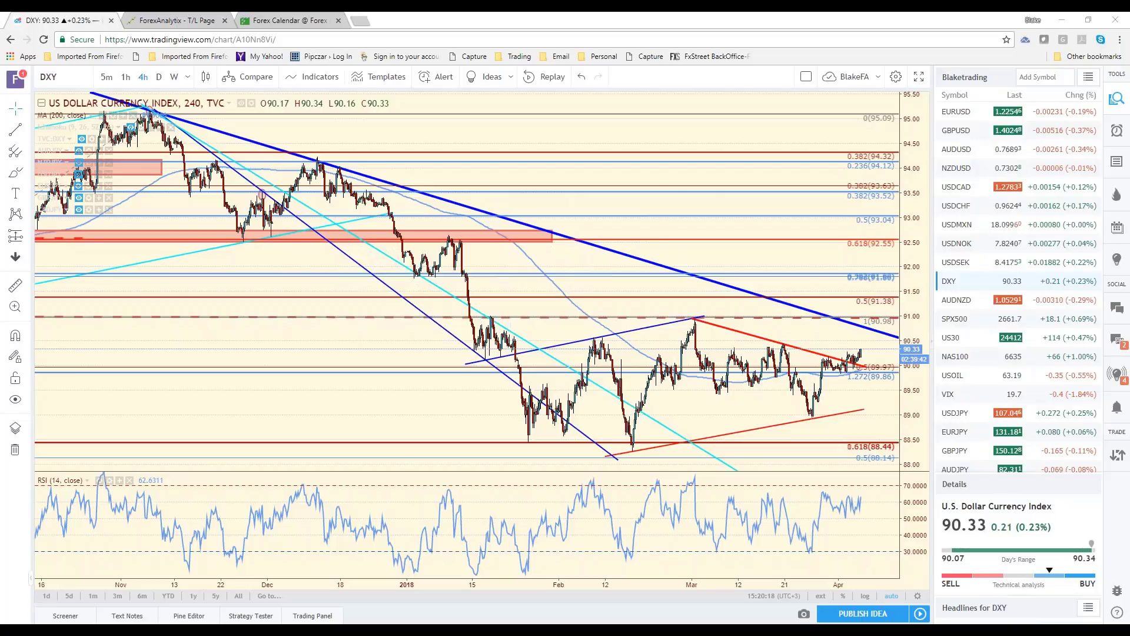
{"action": "scroll", "coordinate": [729, 367], "scroll_direction": "up", "scroll_amount": 1}
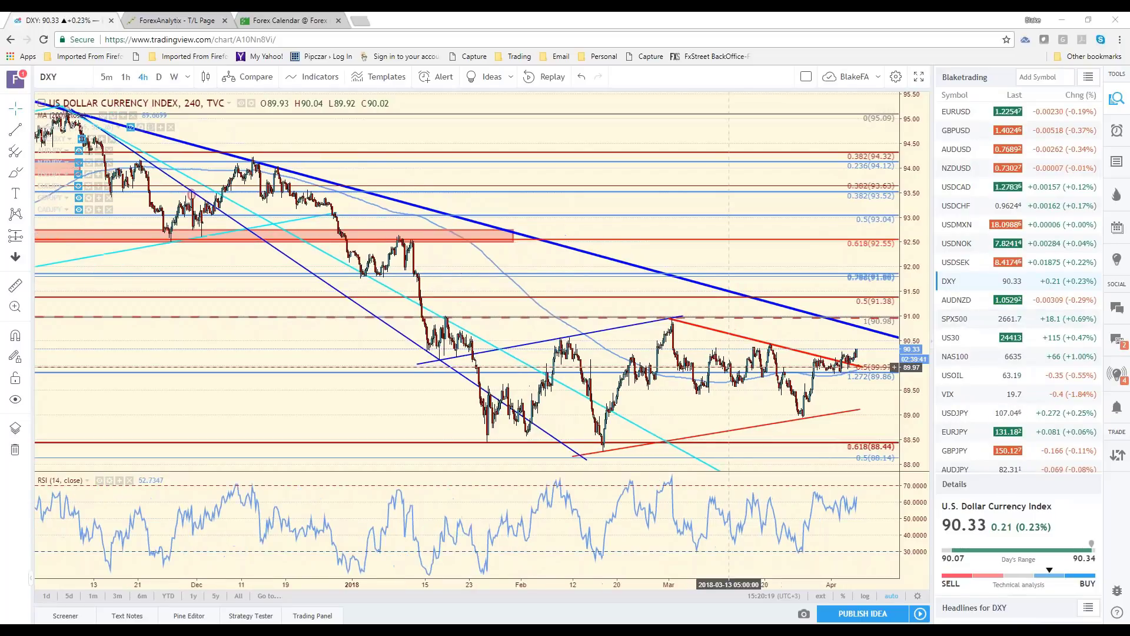
{"action": "scroll", "coordinate": [729, 367], "scroll_direction": "up", "scroll_amount": 2}
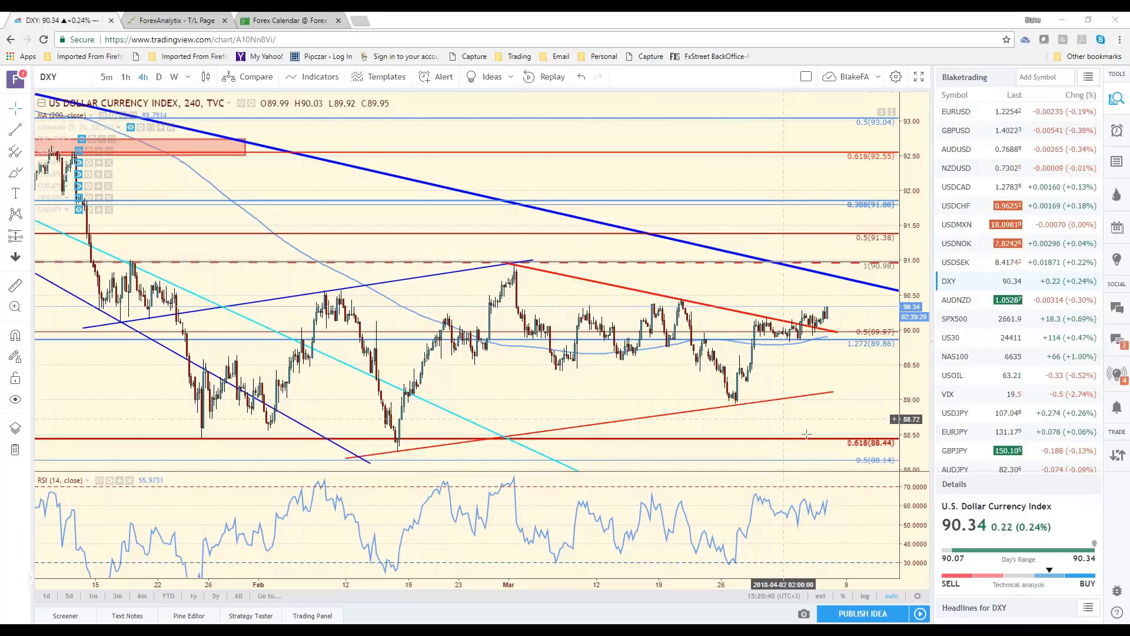
{"action": "scroll", "coordinate": [809, 438], "scroll_direction": "up", "scroll_amount": 3}
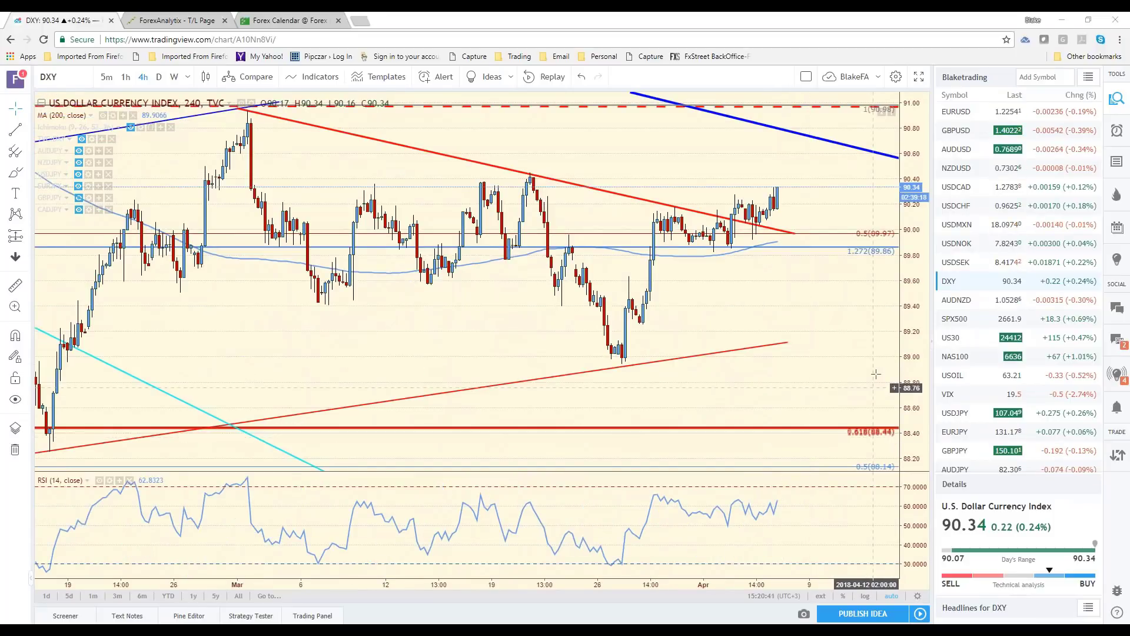
{"action": "scroll", "coordinate": [876, 373], "scroll_direction": "down", "scroll_amount": 3}
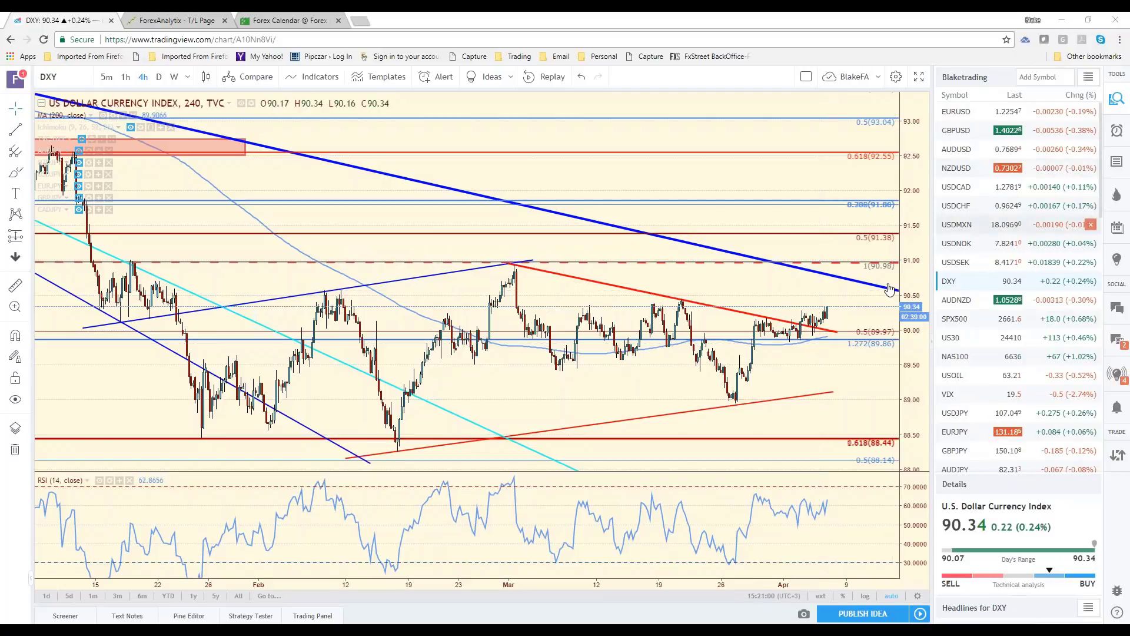
{"action": "scroll", "coordinate": [828, 373], "scroll_direction": "up", "scroll_amount": 3}
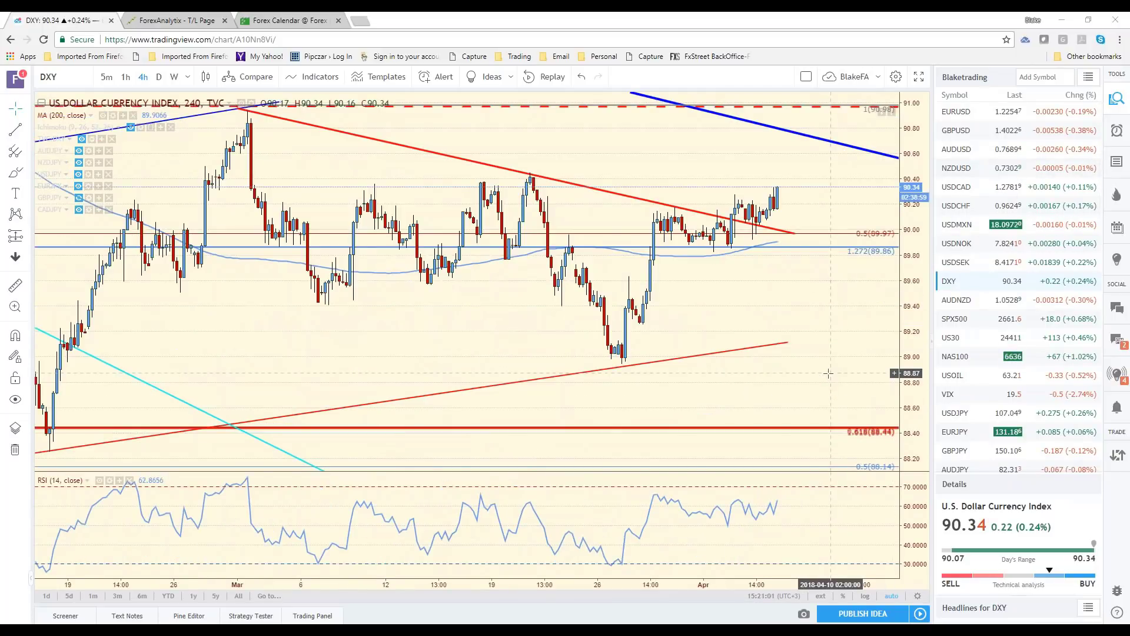
{"action": "scroll", "coordinate": [828, 374], "scroll_direction": "down", "scroll_amount": 4}
{"action": "scroll", "coordinate": [824, 384], "scroll_direction": "down", "scroll_amount": 3}
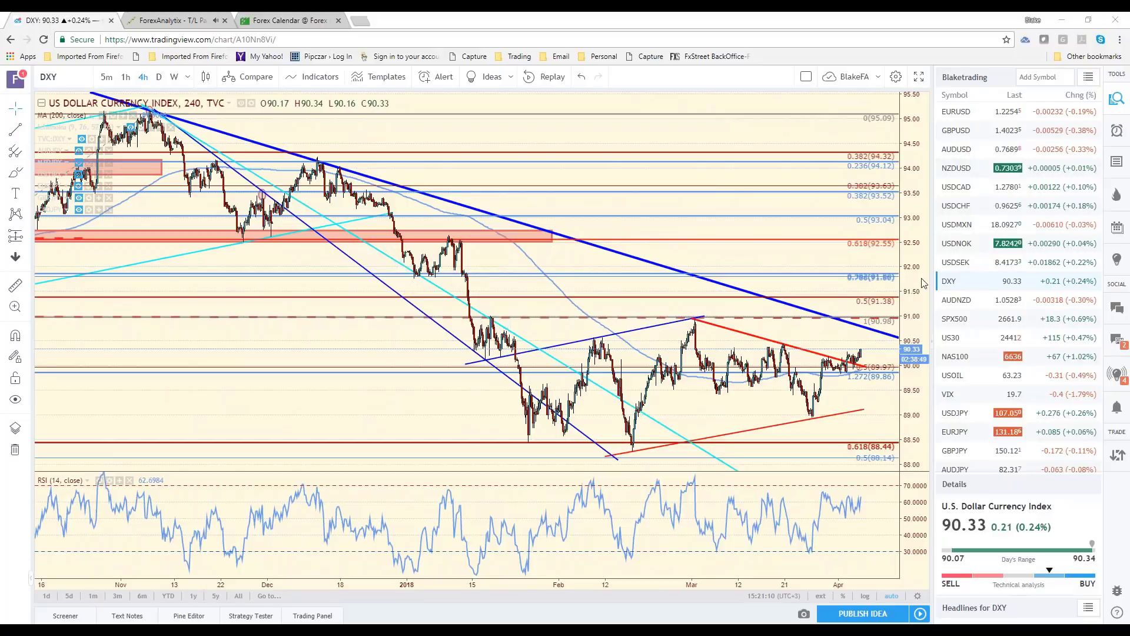
Load the AUDUSD 4-hour chart, dismiss the NAS100 price alert, and scroll the watchlist
{"action": "left_click", "coordinate": [960, 154]}
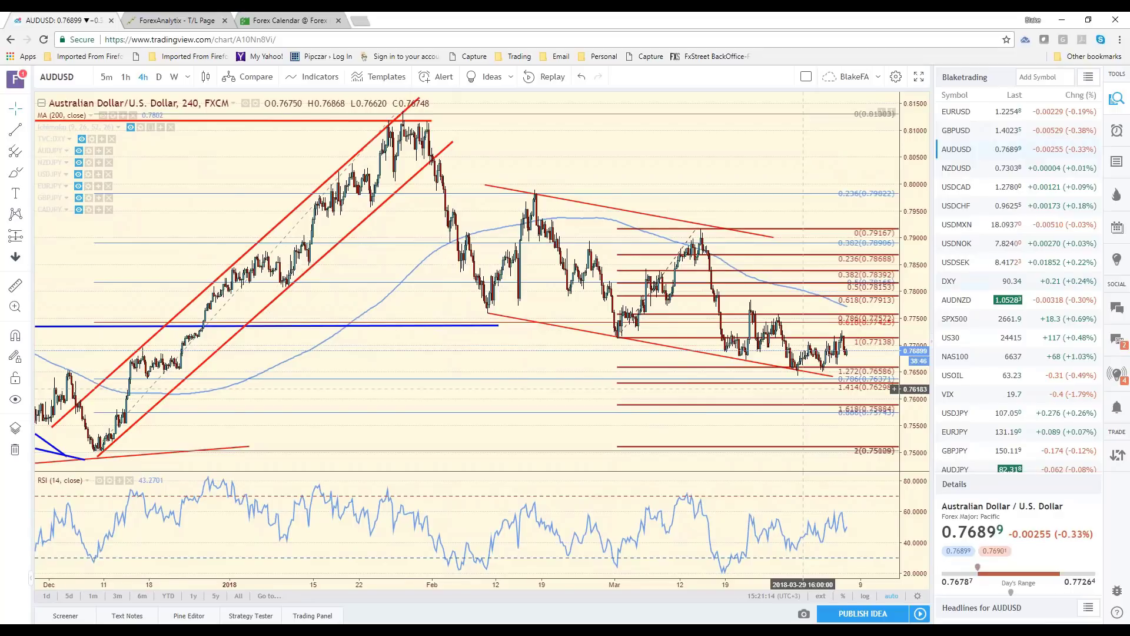
{"action": "scroll", "coordinate": [803, 389], "scroll_direction": "up", "scroll_amount": 2}
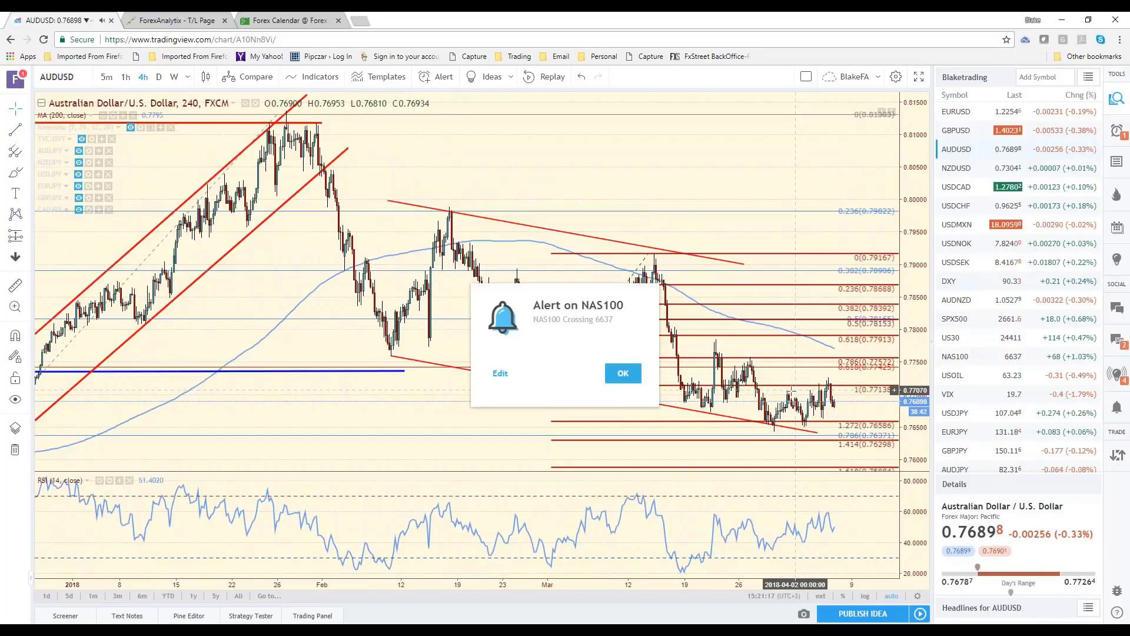
{"action": "left_click", "coordinate": [623, 371]}
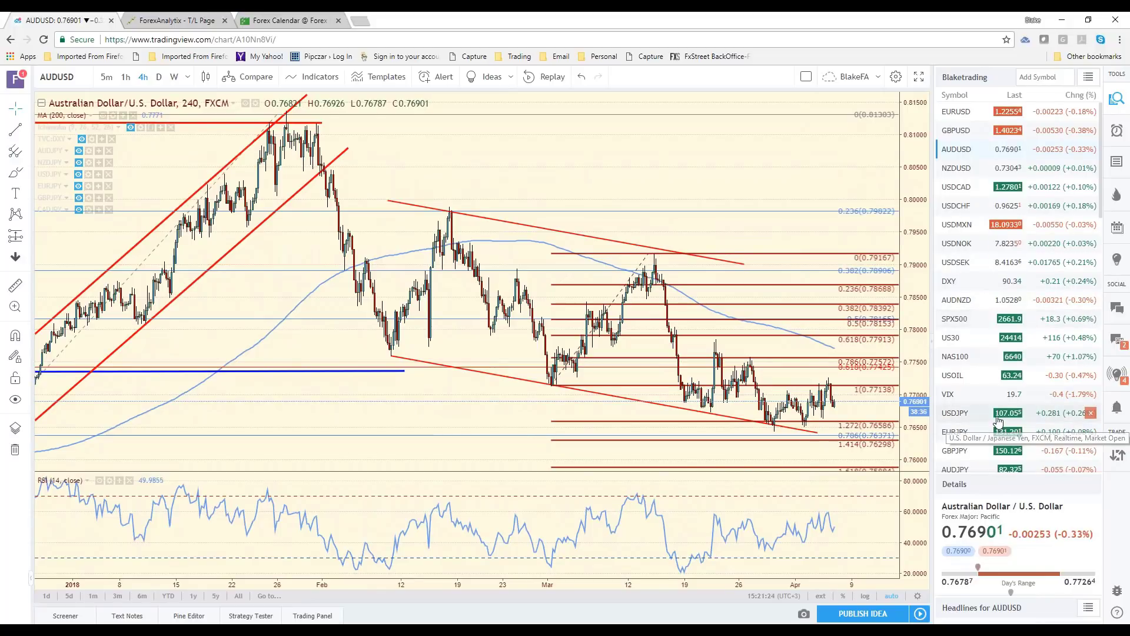
{"action": "scroll", "coordinate": [1041, 352], "scroll_direction": "down", "scroll_amount": 2}
{"action": "scroll", "coordinate": [1041, 352], "scroll_direction": "down", "scroll_amount": 6}
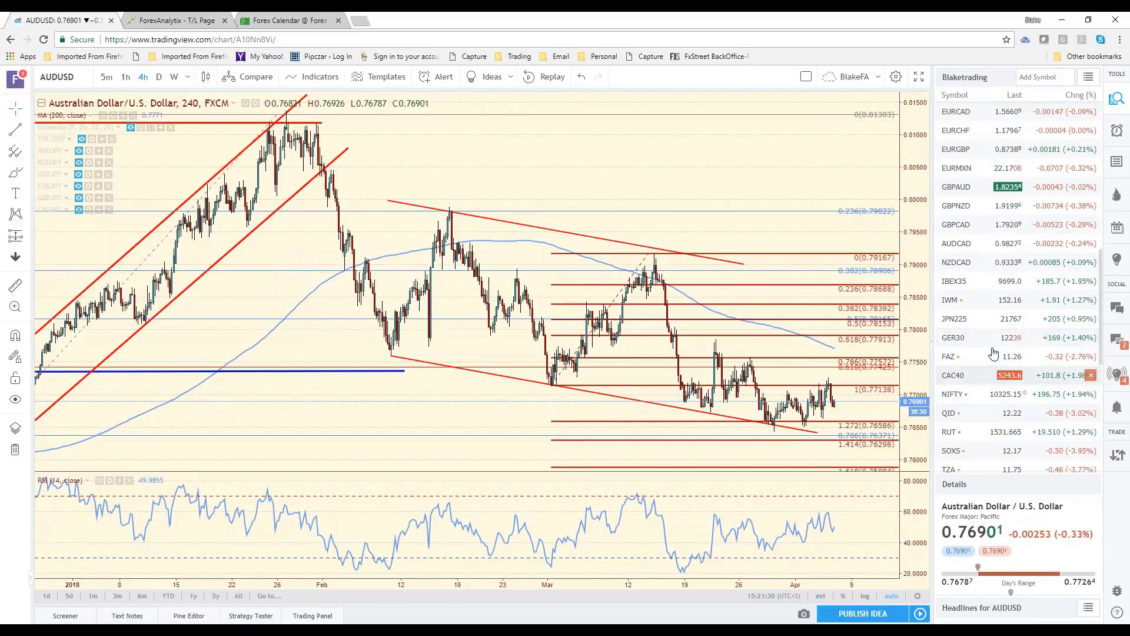
{"action": "scroll", "coordinate": [989, 365], "scroll_direction": "up", "scroll_amount": 8}
{"action": "scroll", "coordinate": [994, 328], "scroll_direction": "up", "scroll_amount": 1}
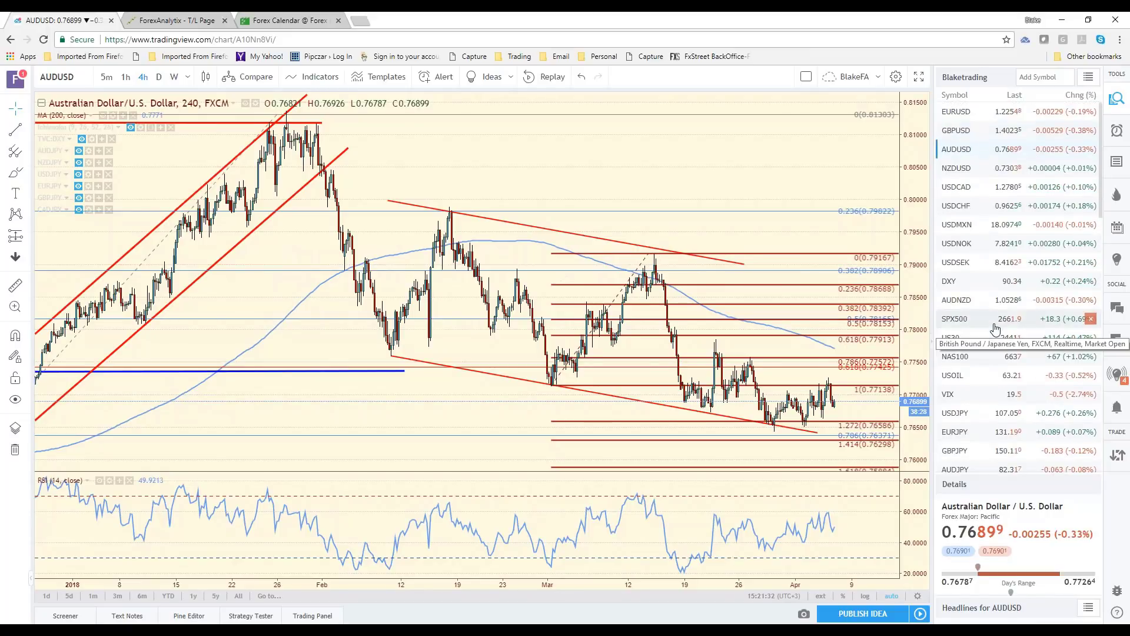
Load NAS100 and set it to the 1-hour interval
{"action": "left_click", "coordinate": [972, 361]}
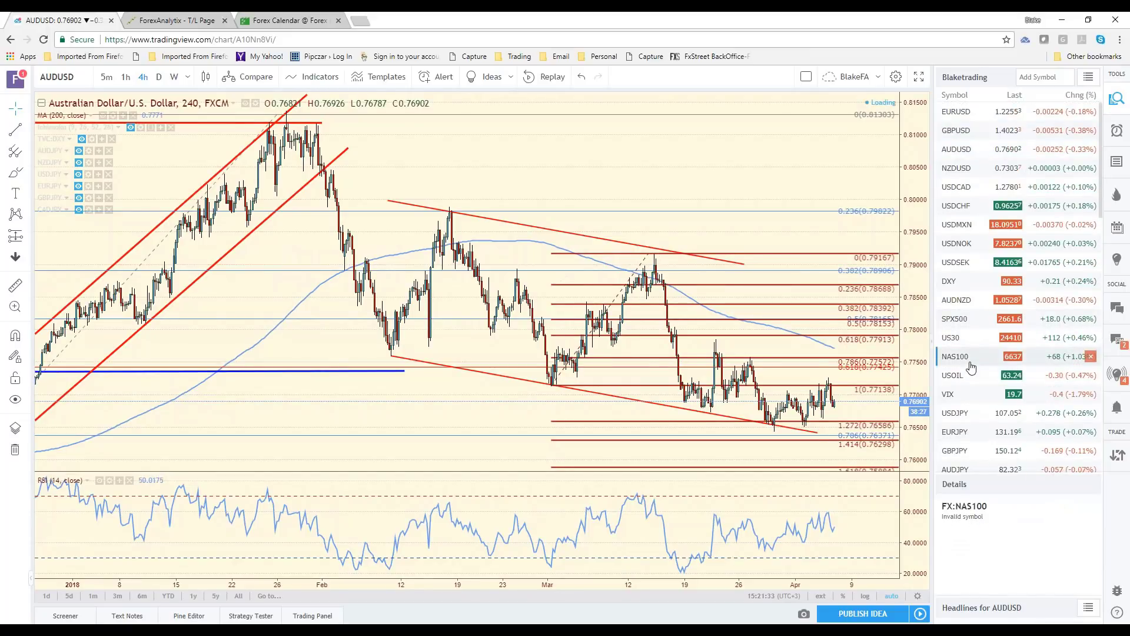
{"action": "scroll", "coordinate": [779, 344], "scroll_direction": "up", "scroll_amount": 3}
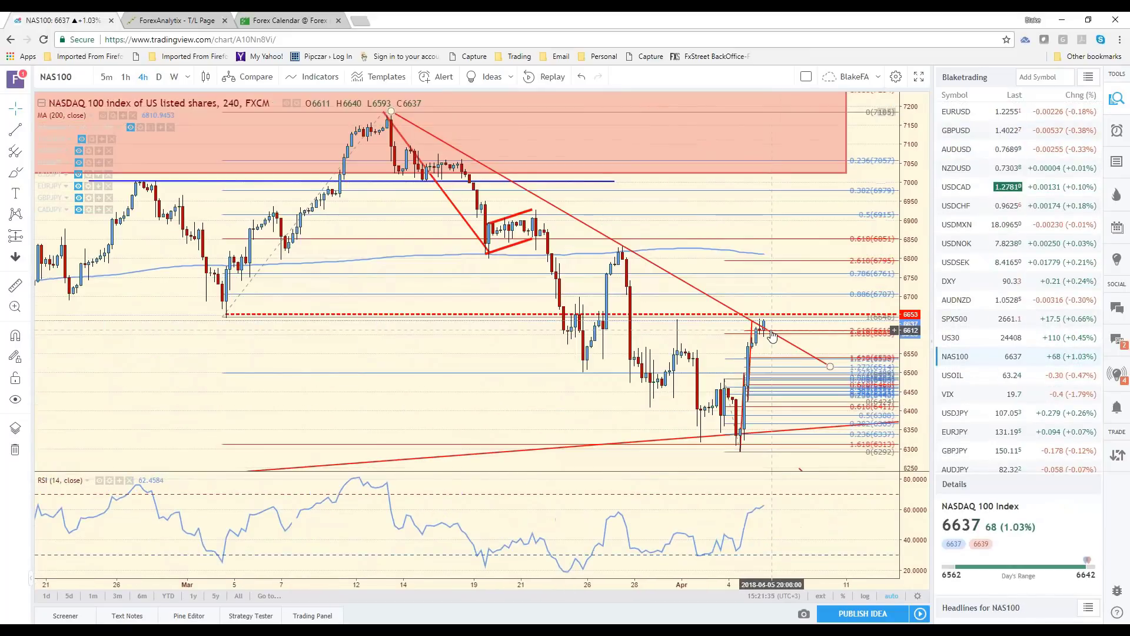
{"action": "scroll", "coordinate": [760, 323], "scroll_direction": "up", "scroll_amount": 2}
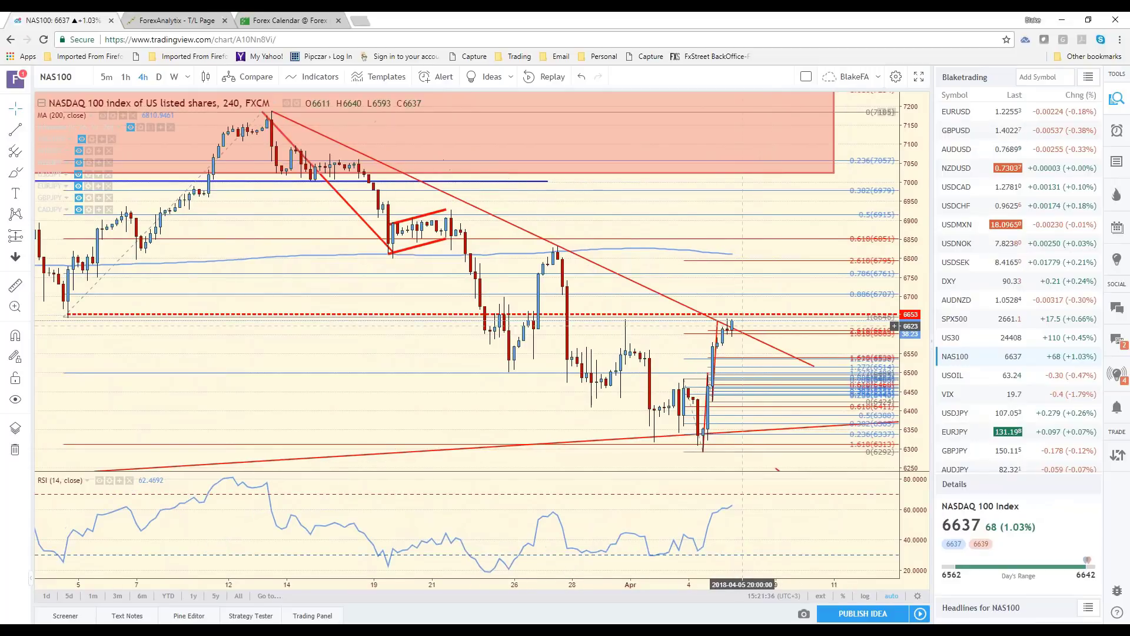
{"action": "scroll", "coordinate": [742, 325], "scroll_direction": "up", "scroll_amount": 1}
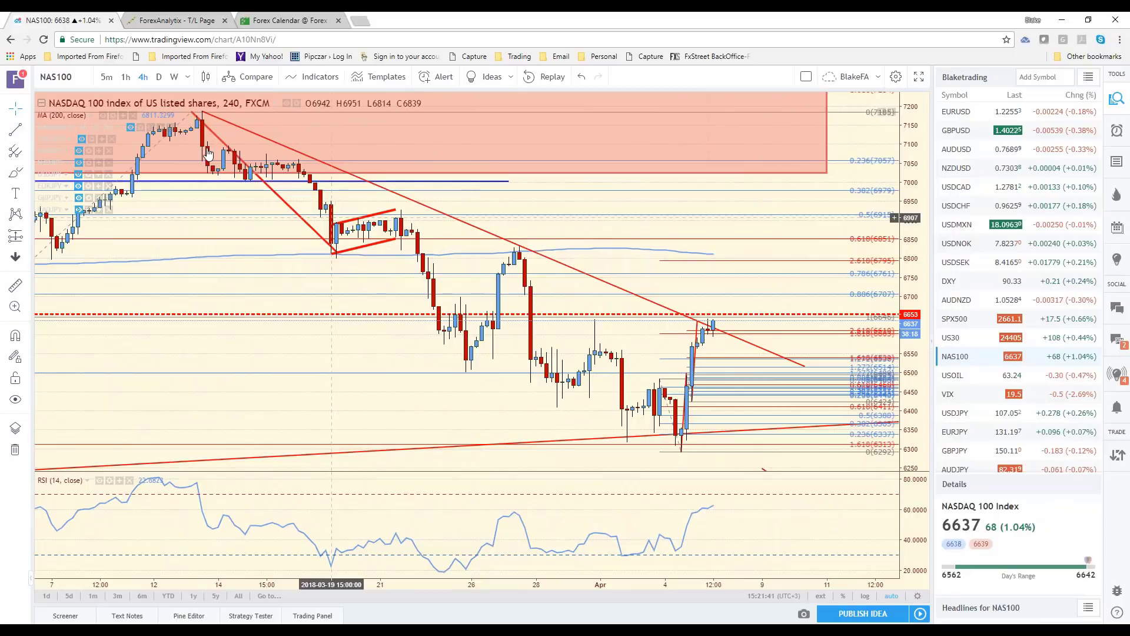
{"action": "left_click", "coordinate": [126, 77]}
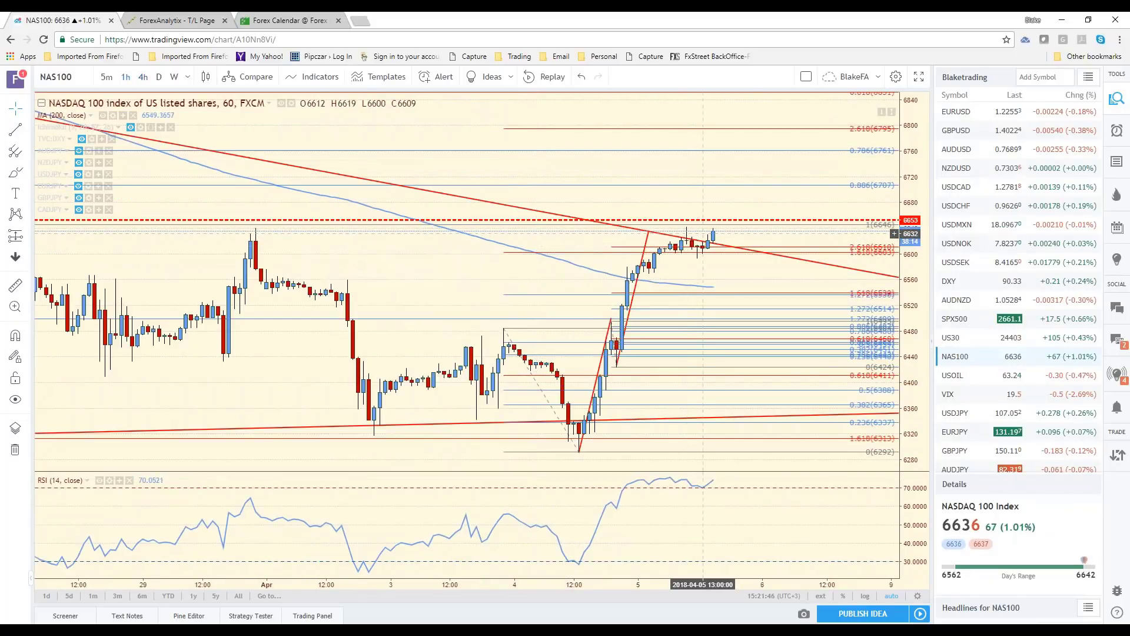
Lower the red dashed horizontal resistance line to about 6647
{"action": "scroll", "coordinate": [700, 233], "scroll_direction": "down", "scroll_amount": 2}
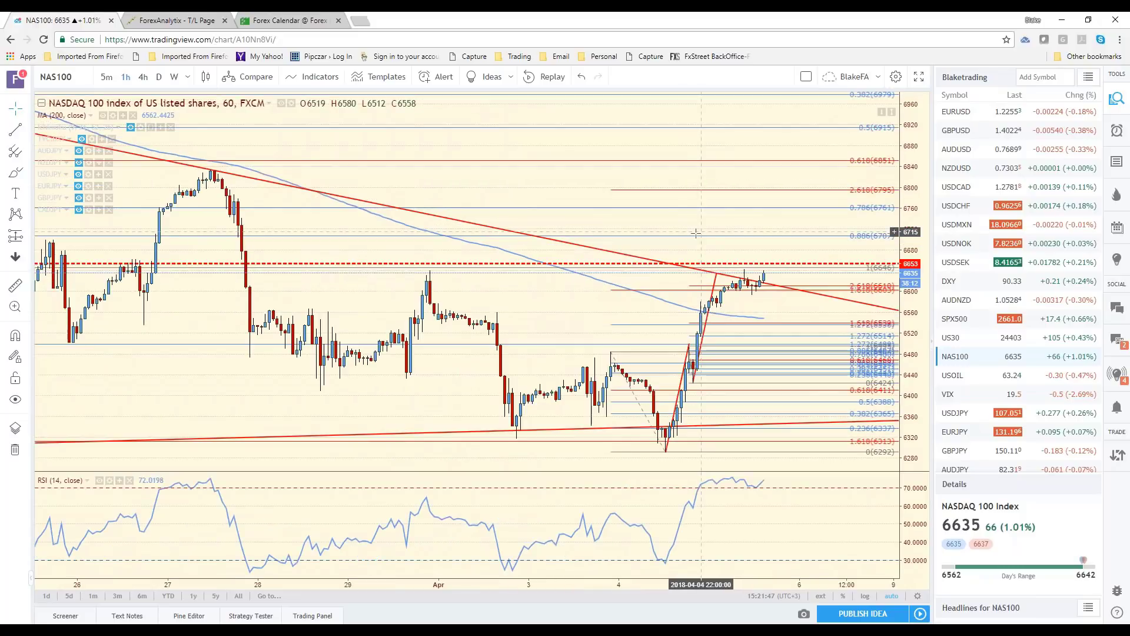
{"action": "scroll", "coordinate": [696, 234], "scroll_direction": "down", "scroll_amount": 3}
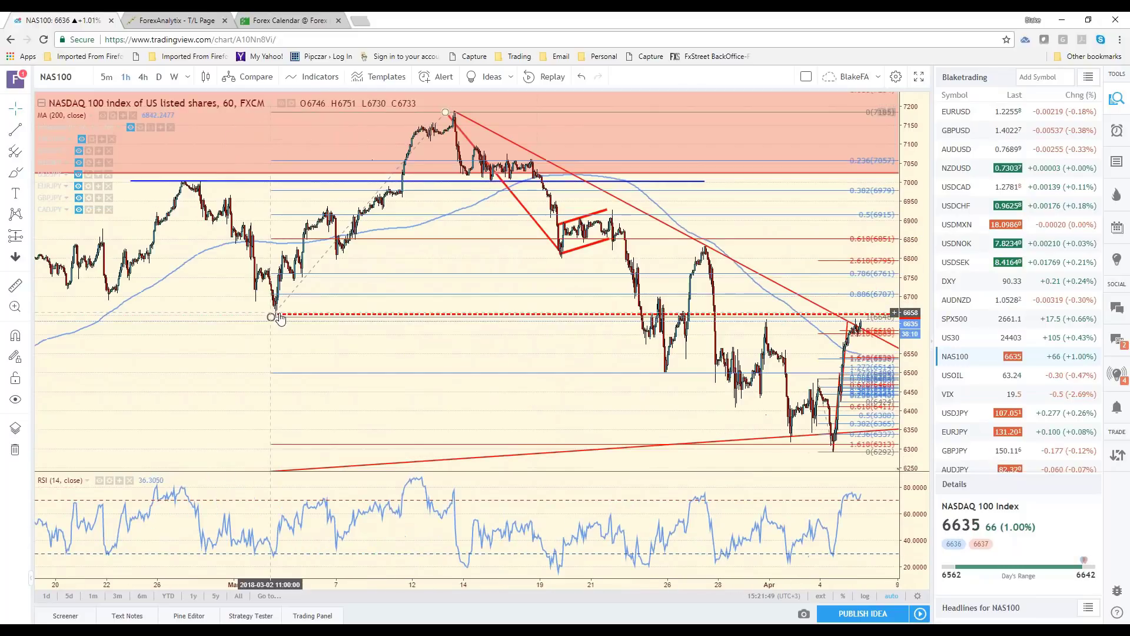
{"action": "left_click_drag", "start_coordinate": [280, 318], "coordinate": [286, 321]}
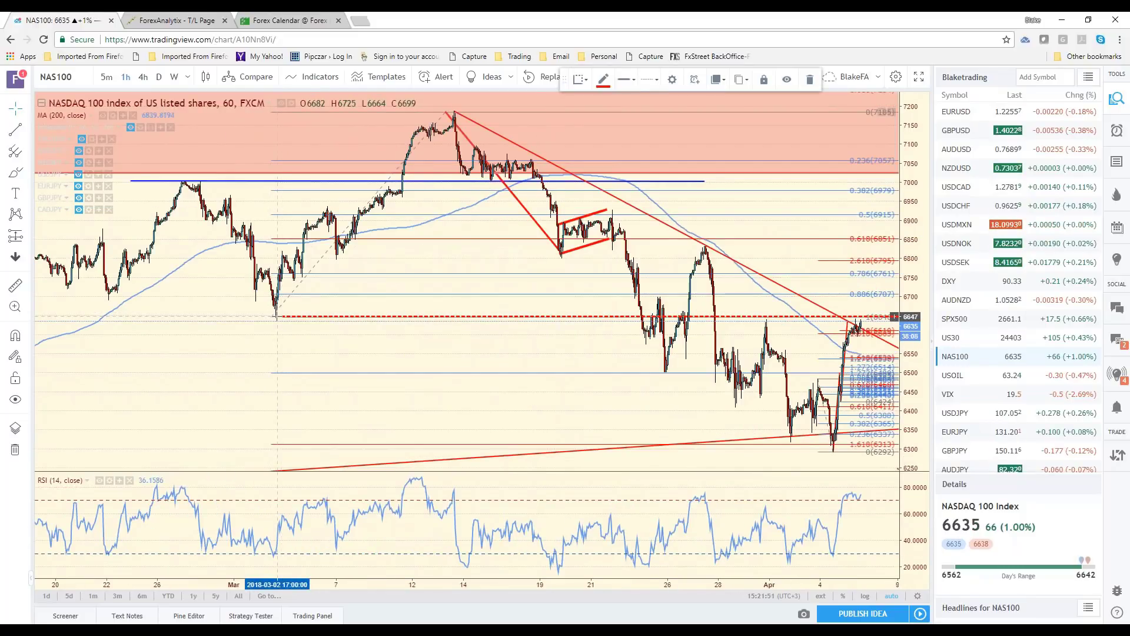
{"action": "scroll", "coordinate": [781, 390], "scroll_direction": "up", "scroll_amount": 3}
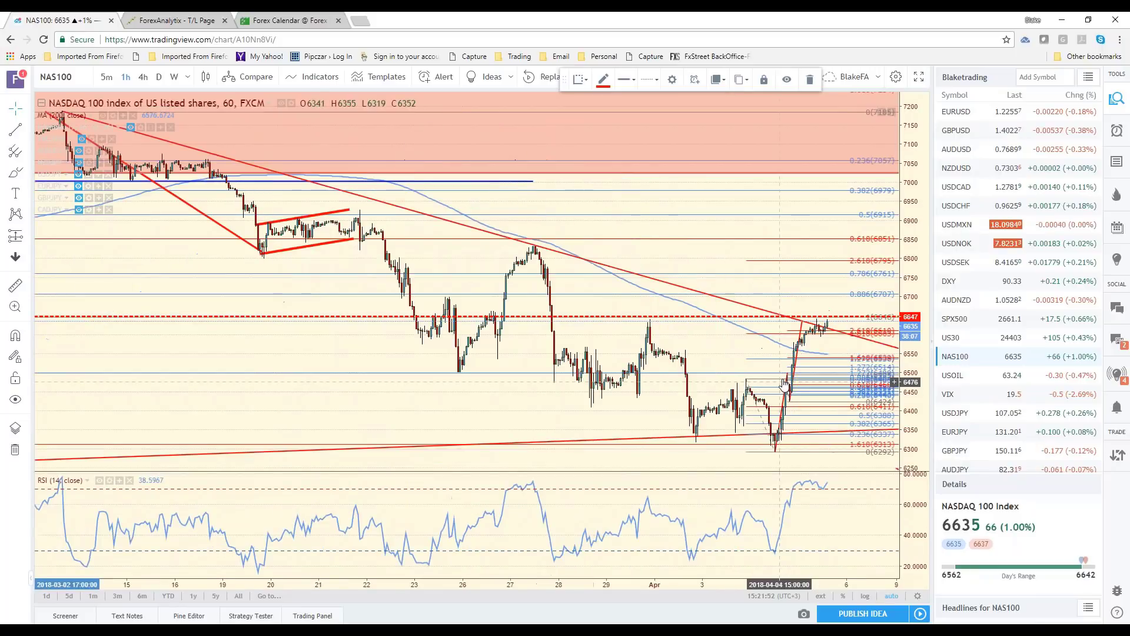
{"action": "scroll", "coordinate": [784, 385], "scroll_direction": "up", "scroll_amount": 3}
{"action": "scroll", "coordinate": [807, 284], "scroll_direction": "down", "scroll_amount": 5}
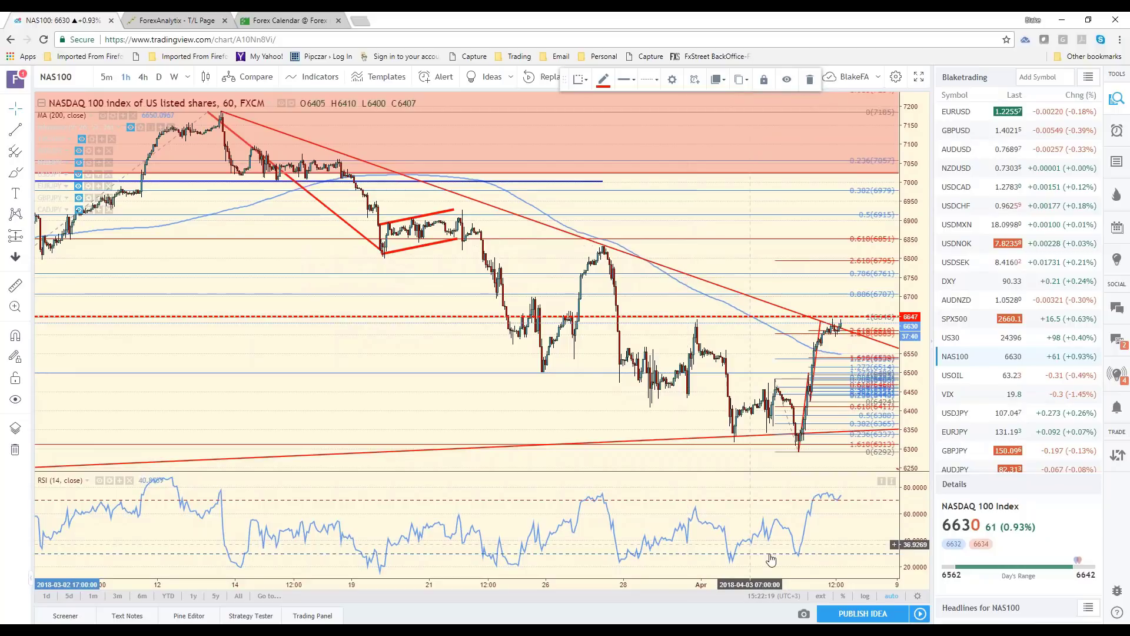
{"action": "scroll", "coordinate": [767, 522], "scroll_direction": "up", "scroll_amount": 3}
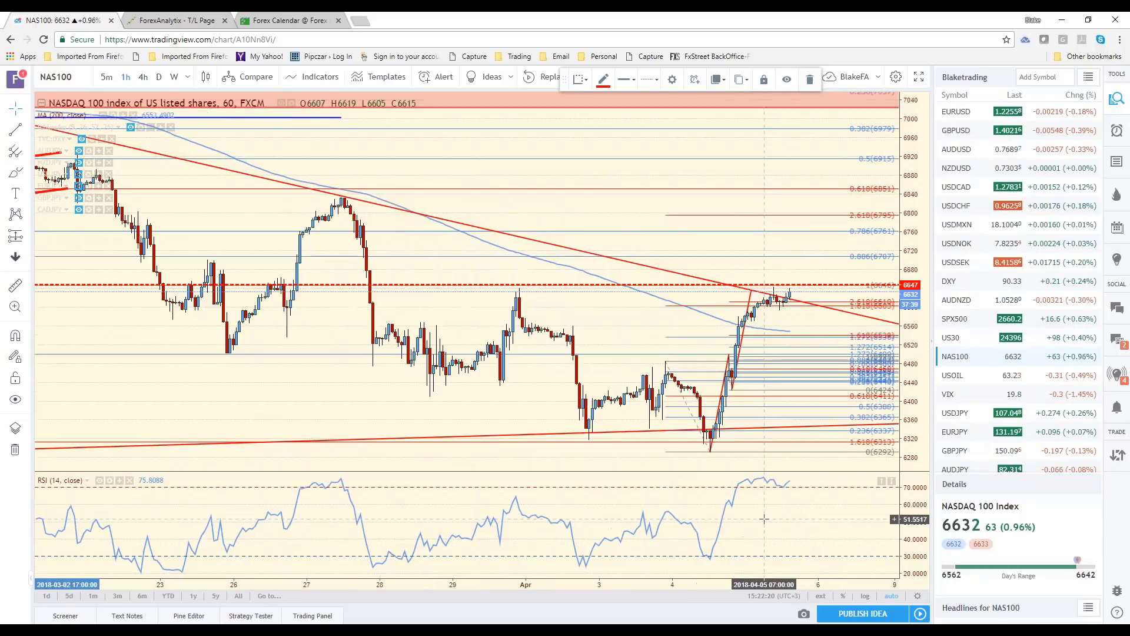
{"action": "scroll", "coordinate": [764, 519], "scroll_direction": "down", "scroll_amount": 3}
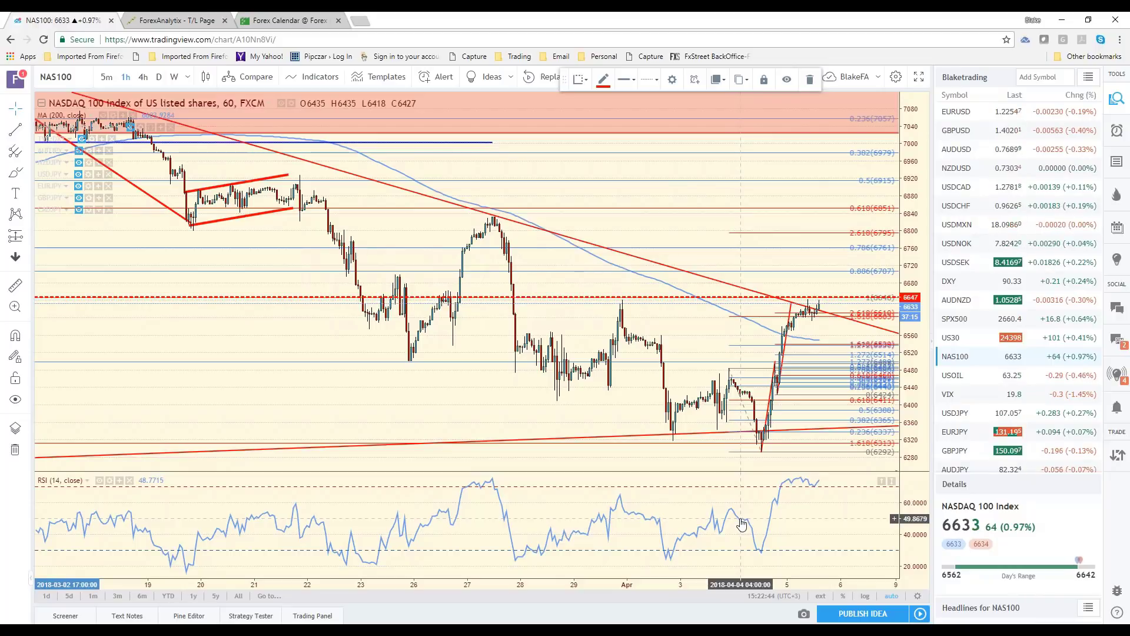
Load USDCAD hourly and zoom out until the date axis starts around 19 Feb
{"action": "left_click", "coordinate": [980, 189]}
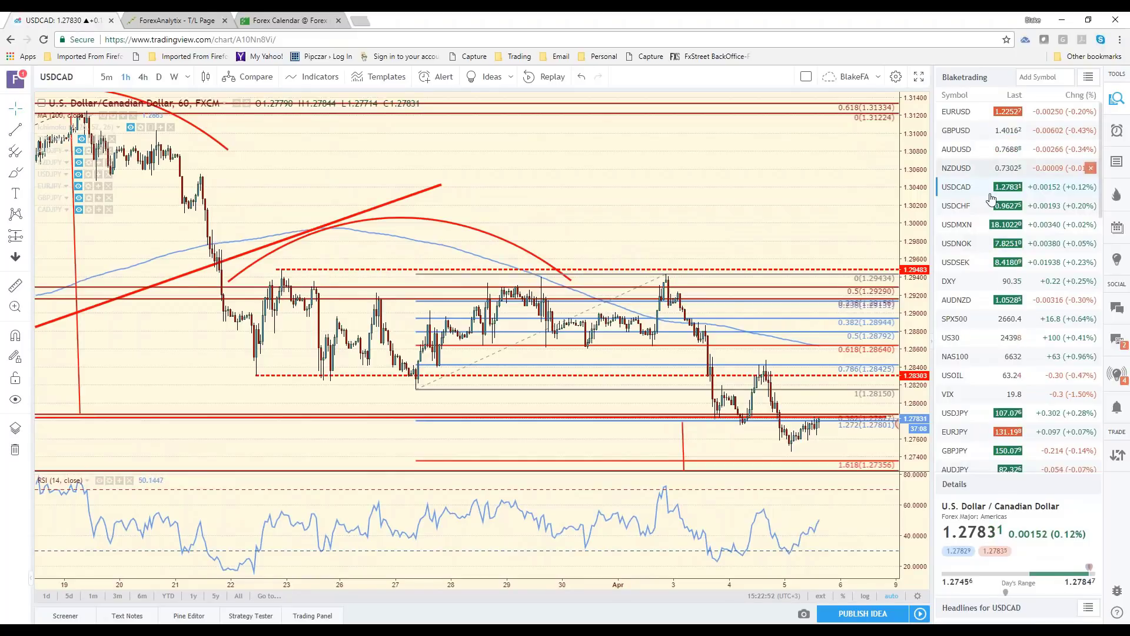
{"action": "scroll", "coordinate": [852, 441], "scroll_direction": "down", "scroll_amount": 3}
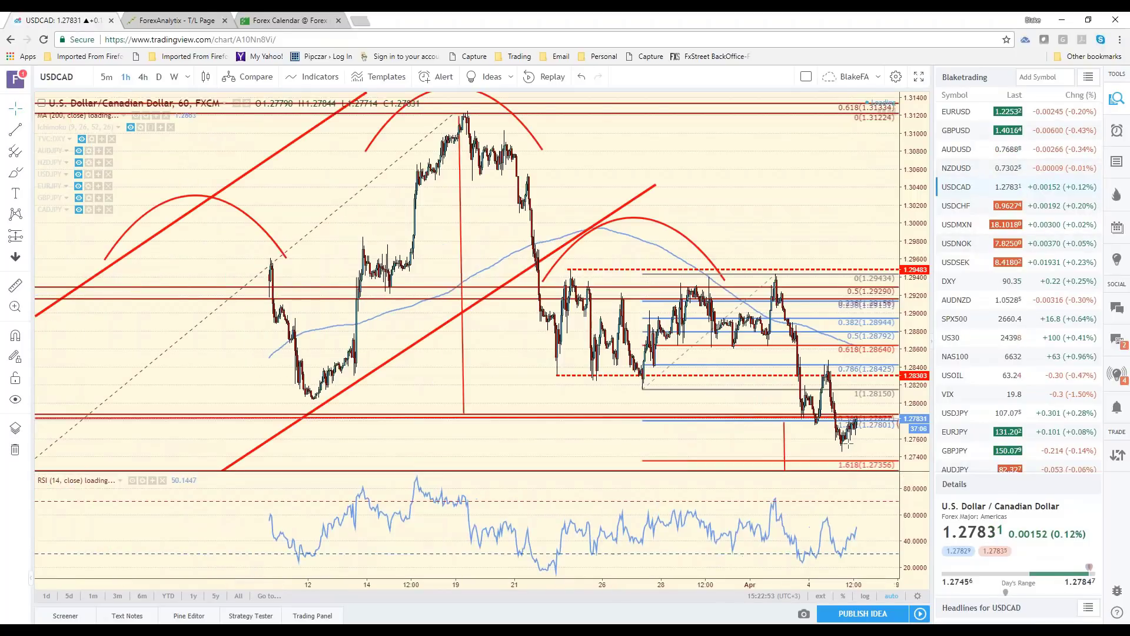
{"action": "scroll", "coordinate": [844, 435], "scroll_direction": "down", "scroll_amount": 3}
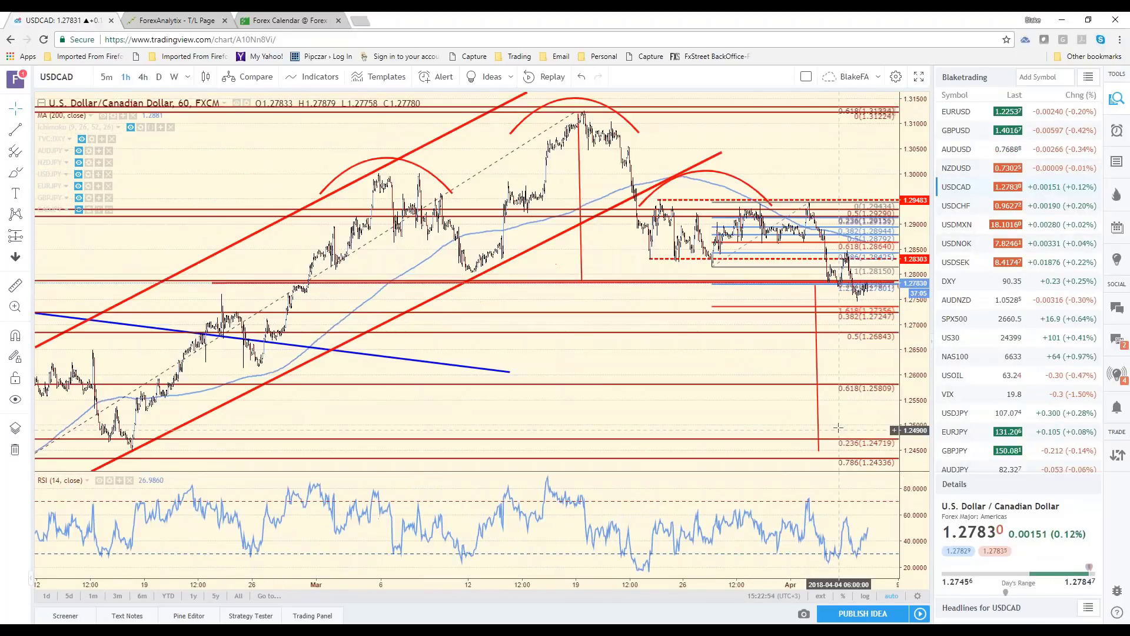
{"action": "scroll", "coordinate": [838, 428], "scroll_direction": "up", "scroll_amount": 3}
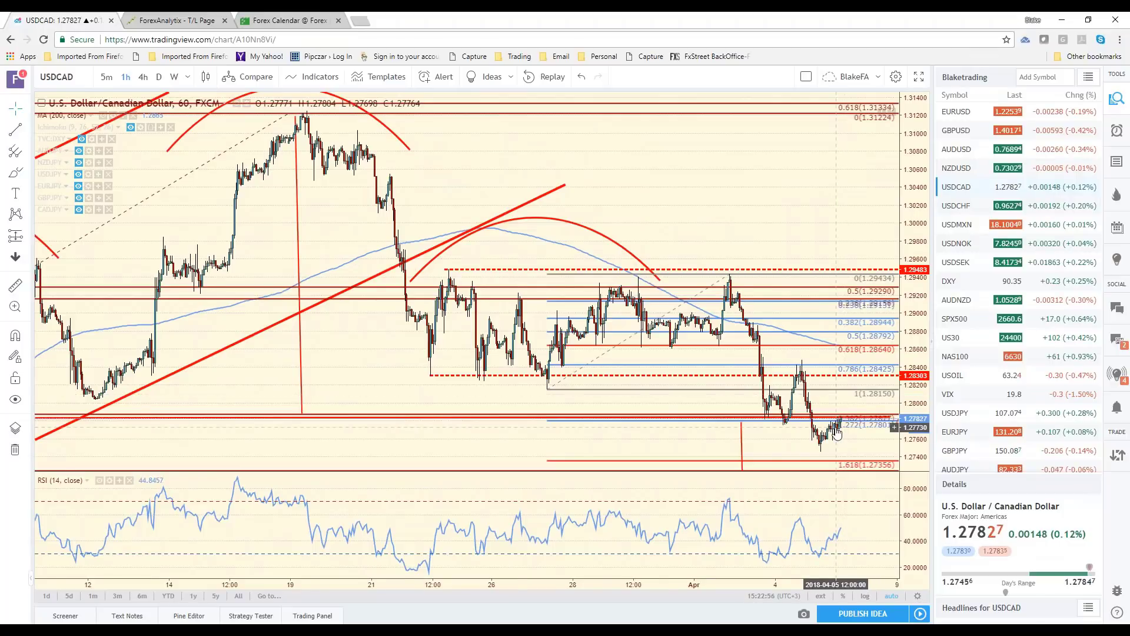
{"action": "scroll", "coordinate": [835, 434], "scroll_direction": "down", "scroll_amount": 3}
{"action": "scroll", "coordinate": [834, 434], "scroll_direction": "down", "scroll_amount": 3}
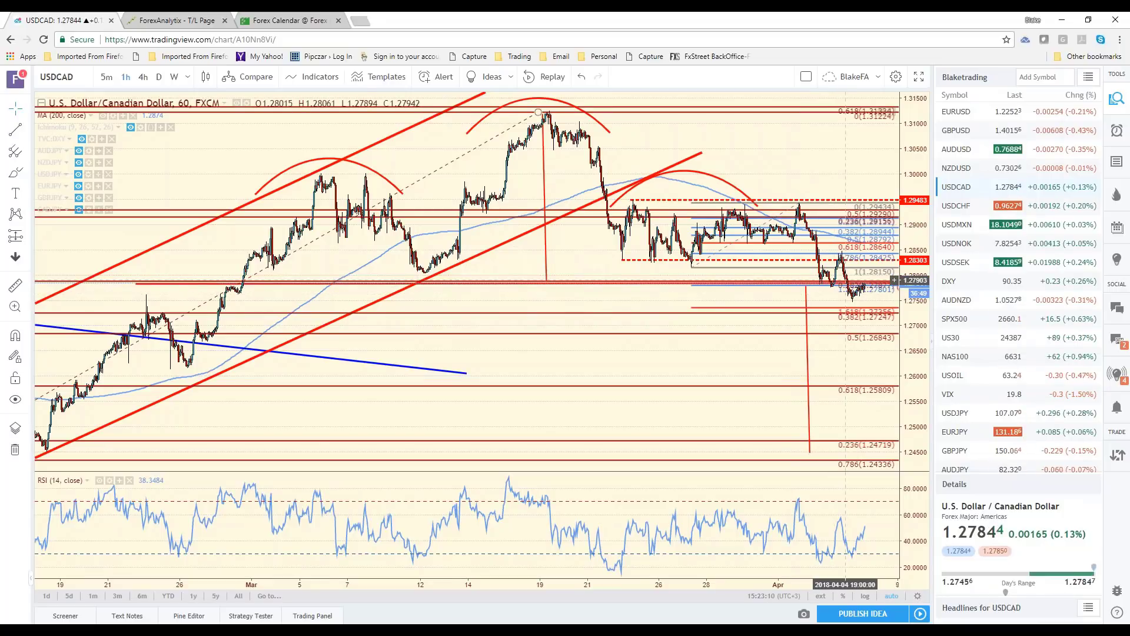
Review EURUSD hourly, dismiss the GBPUSD alert, pan for room on the right, then load GBPUSD
{"action": "left_click", "coordinate": [971, 114]}
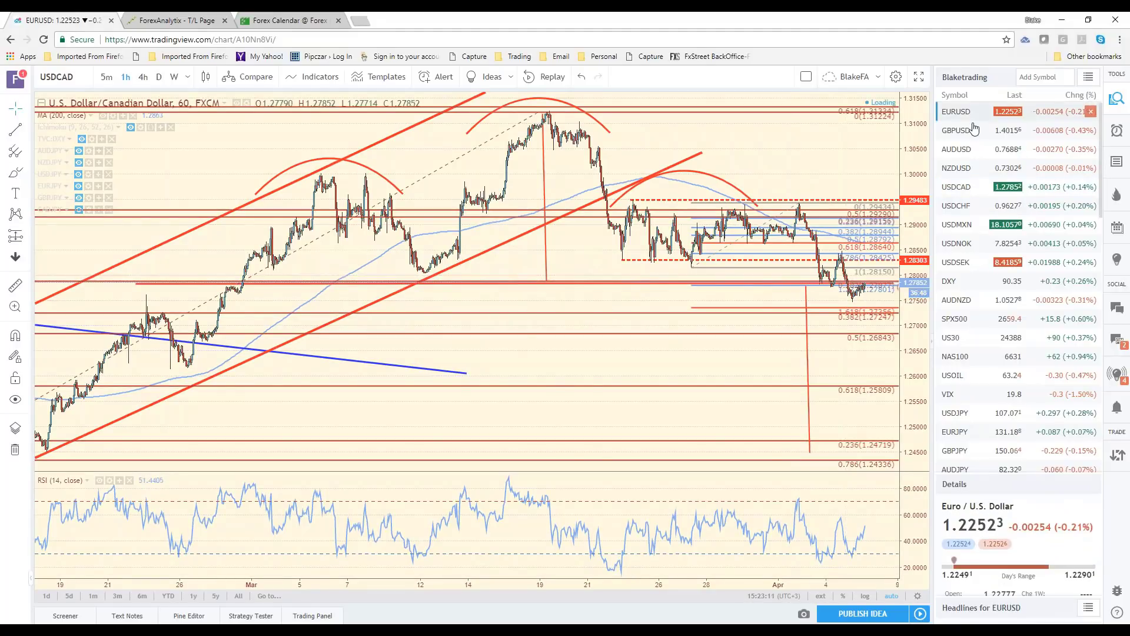
{"action": "scroll", "coordinate": [746, 370], "scroll_direction": "up", "scroll_amount": 3}
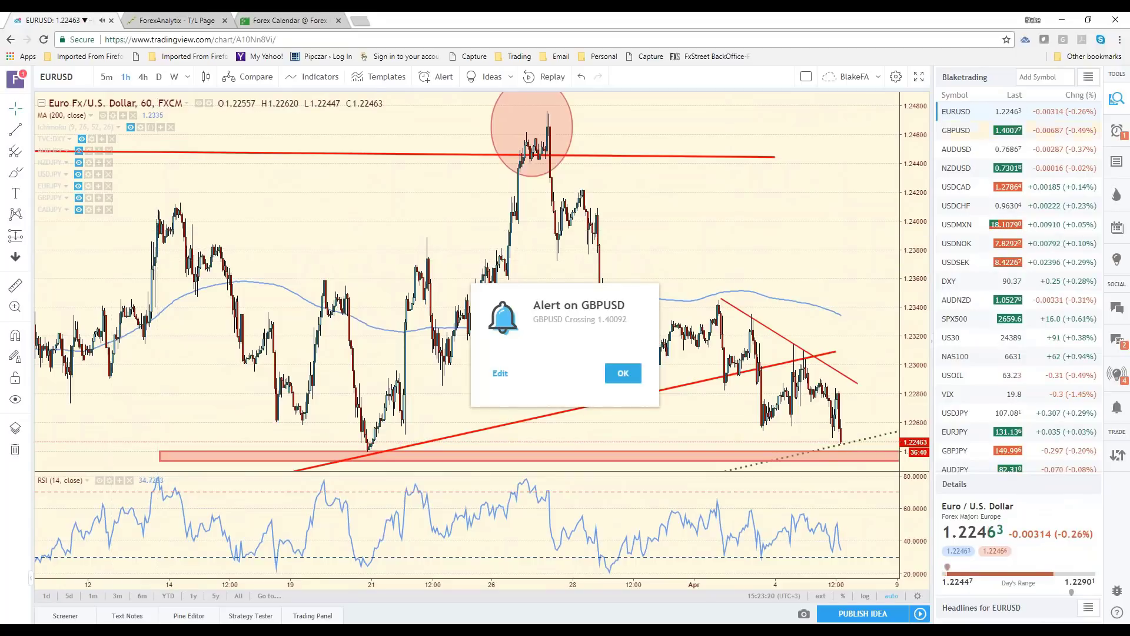
{"action": "left_click", "coordinate": [623, 373]}
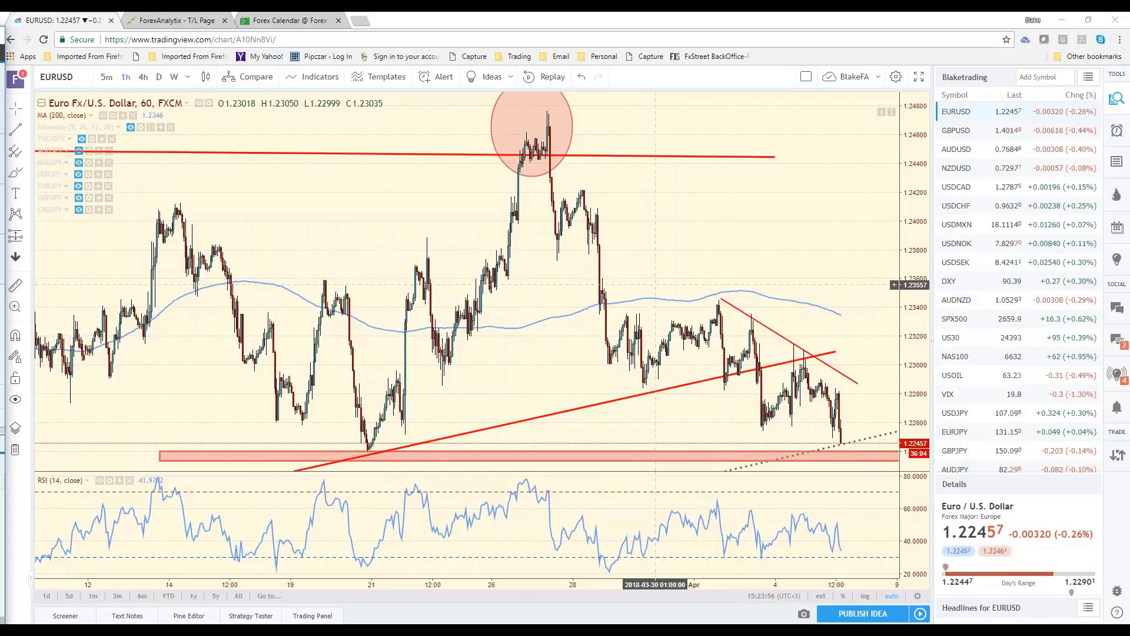
{"action": "scroll", "coordinate": [692, 412], "scroll_direction": "down", "scroll_amount": 3}
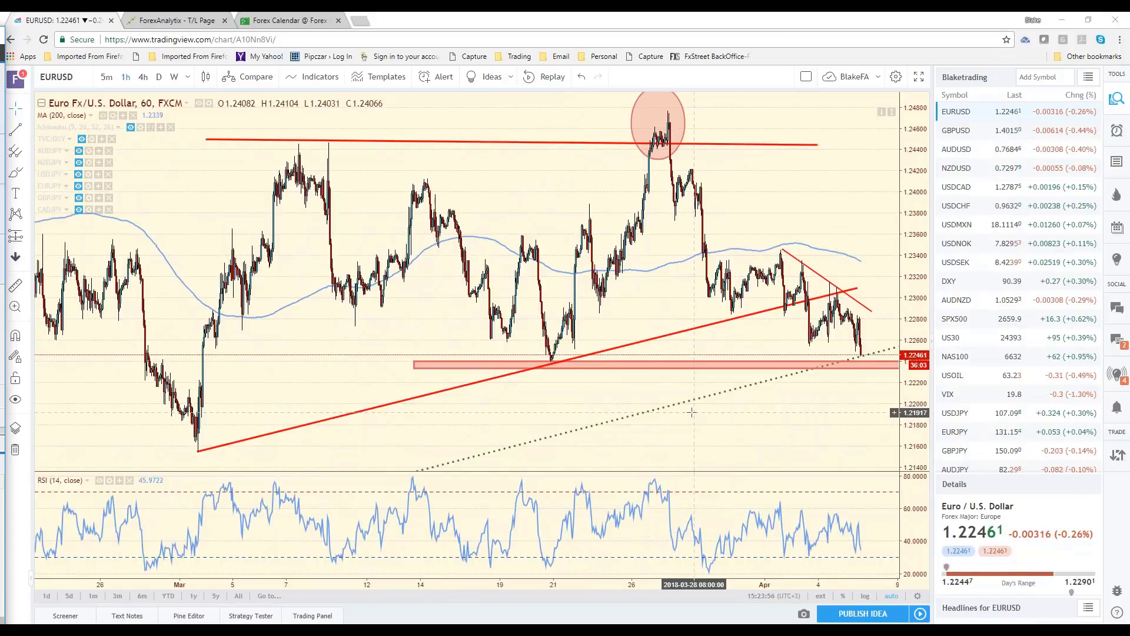
{"action": "left_click_drag", "start_coordinate": [829, 426], "coordinate": [769, 426]}
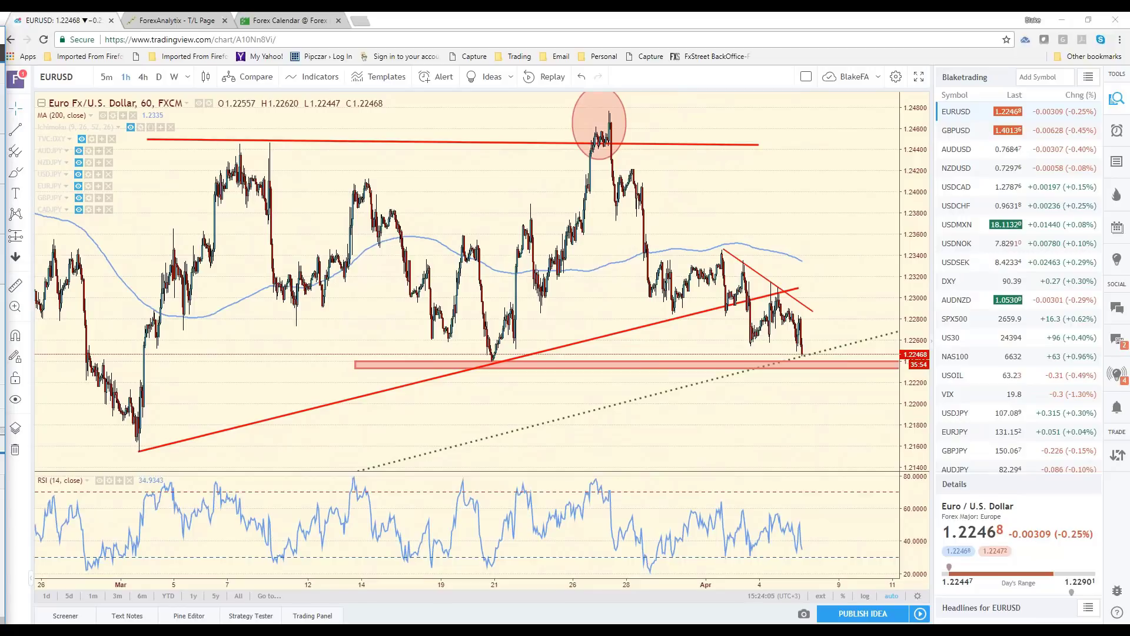
{"action": "left_click", "coordinate": [978, 135]}
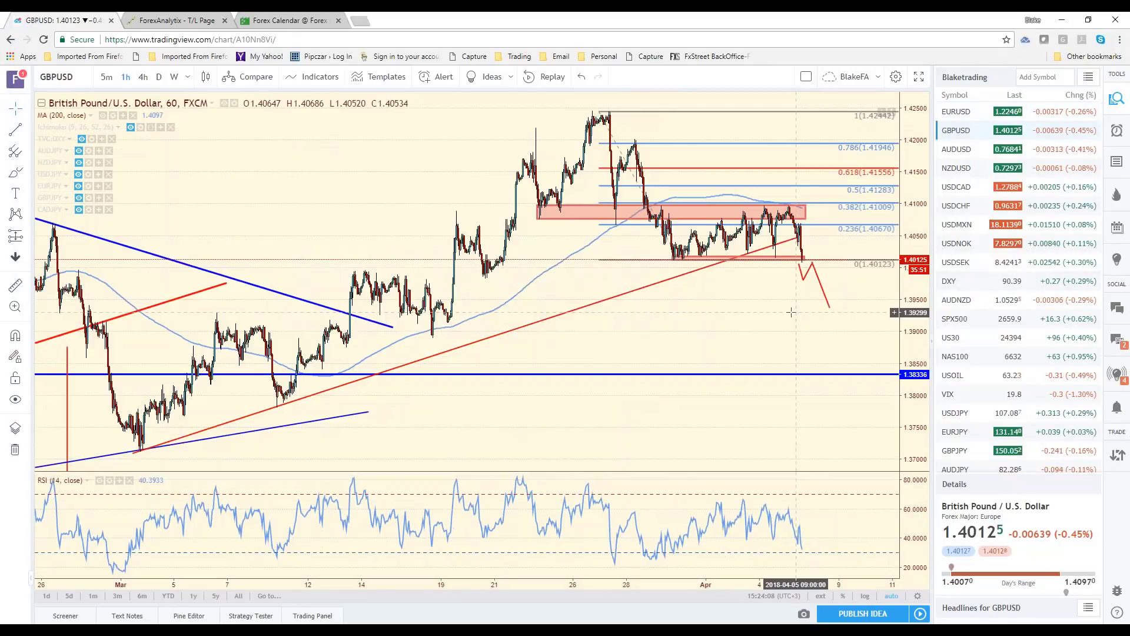
Zoom GBPUSD into 23 Mar–11 Apr and select the lower red zone below 1.40123
{"action": "scroll", "coordinate": [792, 312], "scroll_direction": "up", "scroll_amount": 3}
{"action": "scroll", "coordinate": [766, 287], "scroll_direction": "up", "scroll_amount": 3}
{"action": "left_click", "coordinate": [634, 405]}
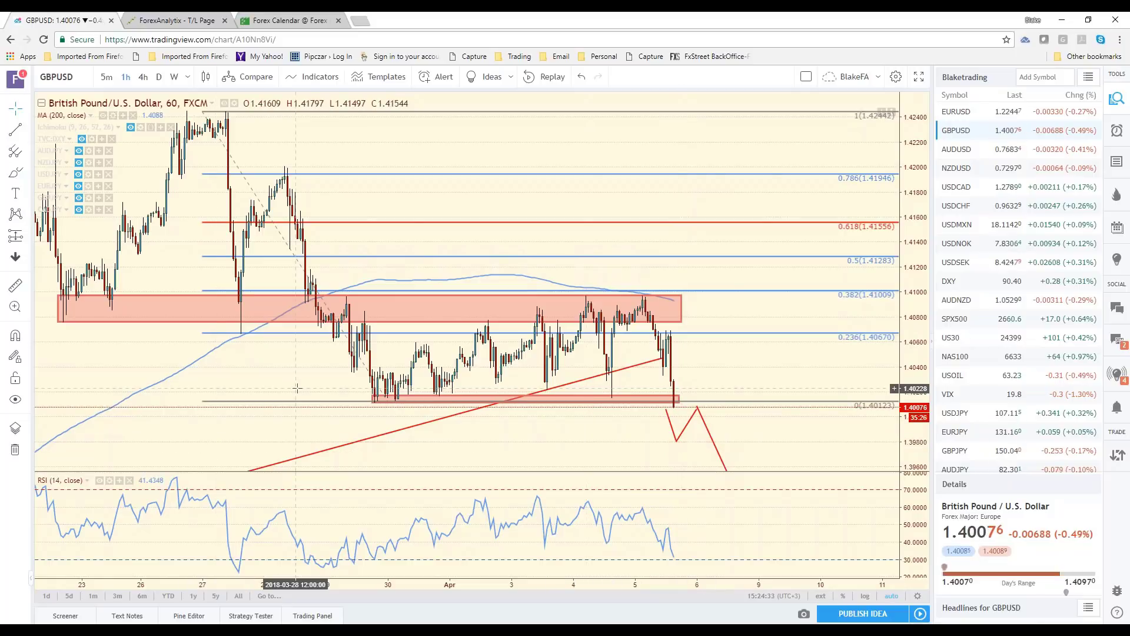
Review EURUSD's hourly trendlines and support, then return to GBPUSD and dismiss the price alert
{"action": "left_click", "coordinate": [960, 113]}
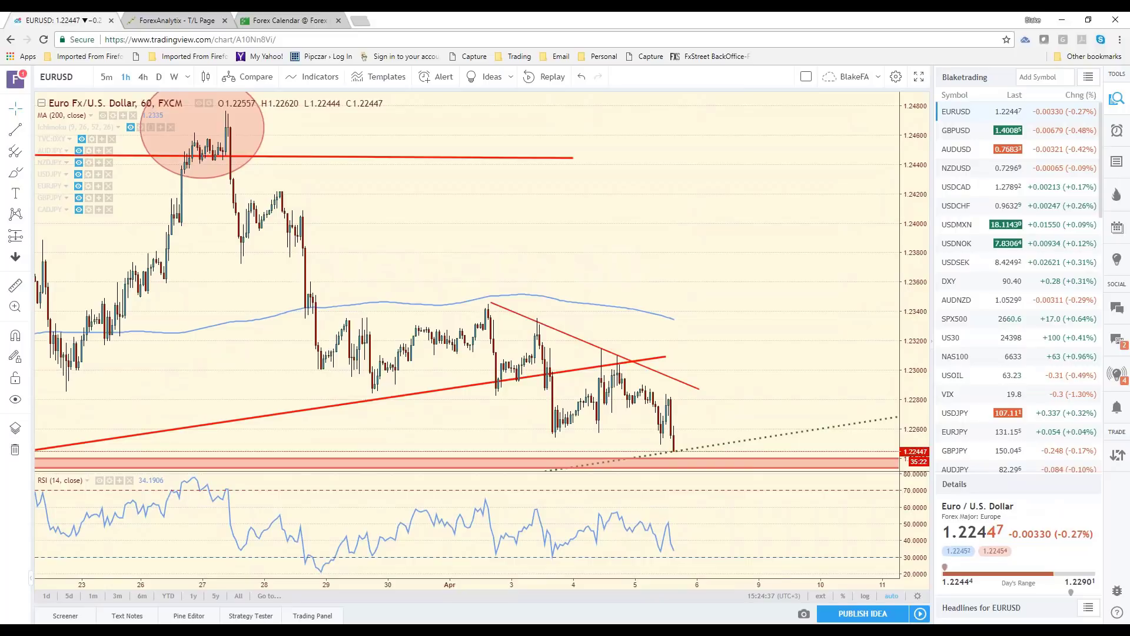
{"action": "scroll", "coordinate": [740, 448], "scroll_direction": "down", "scroll_amount": 3}
{"action": "scroll", "coordinate": [802, 431], "scroll_direction": "down", "scroll_amount": 2}
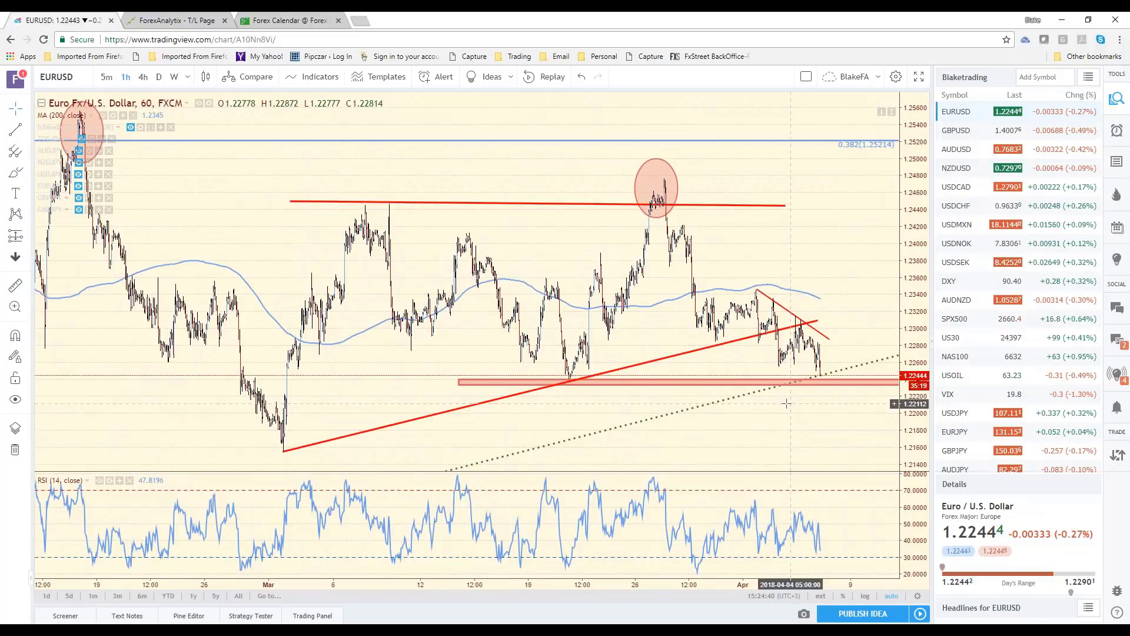
{"action": "scroll", "coordinate": [786, 403], "scroll_direction": "up", "scroll_amount": 3}
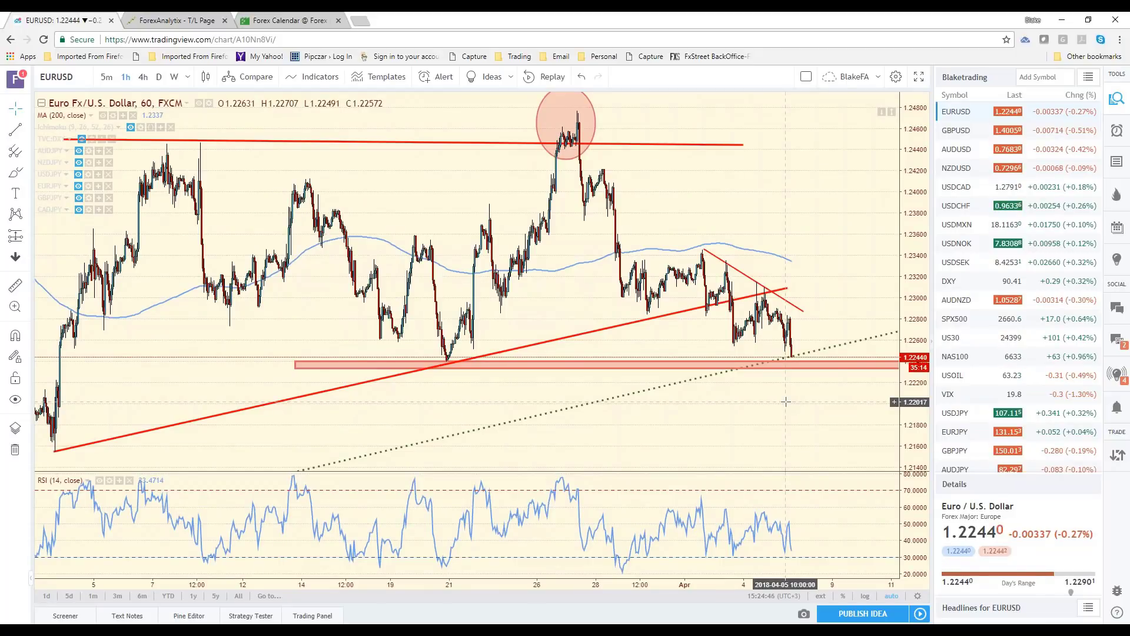
{"action": "left_click", "coordinate": [957, 131]}
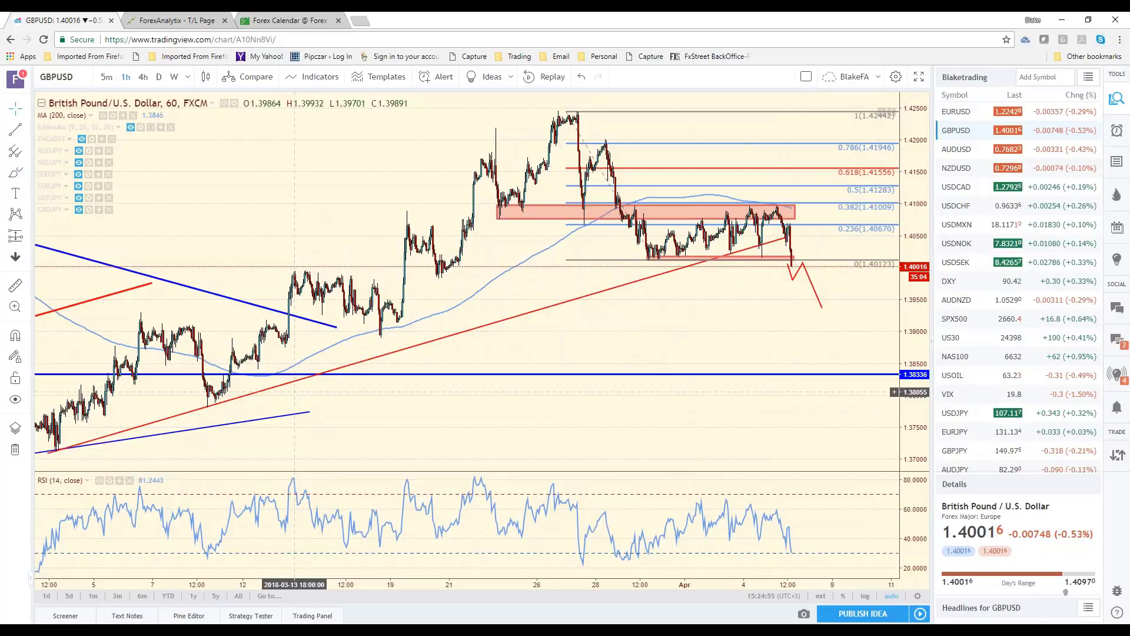
{"action": "key", "text": "Escape"}
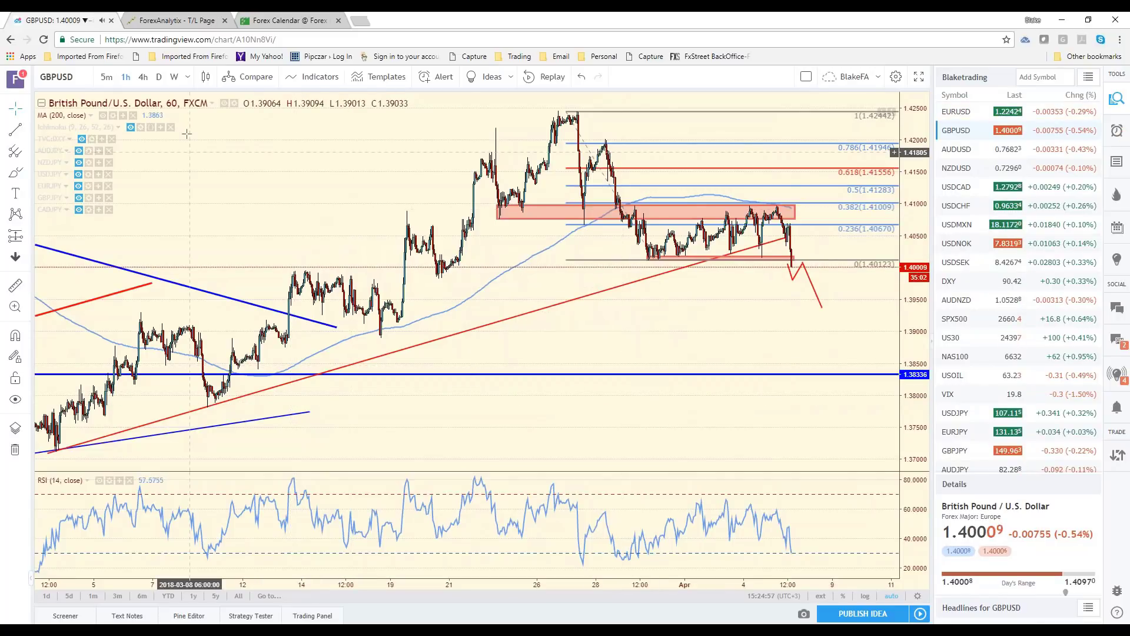
Put GBPUSD on 5-minute candles and zoom in on the drop through the red zone
{"action": "left_click", "coordinate": [106, 77]}
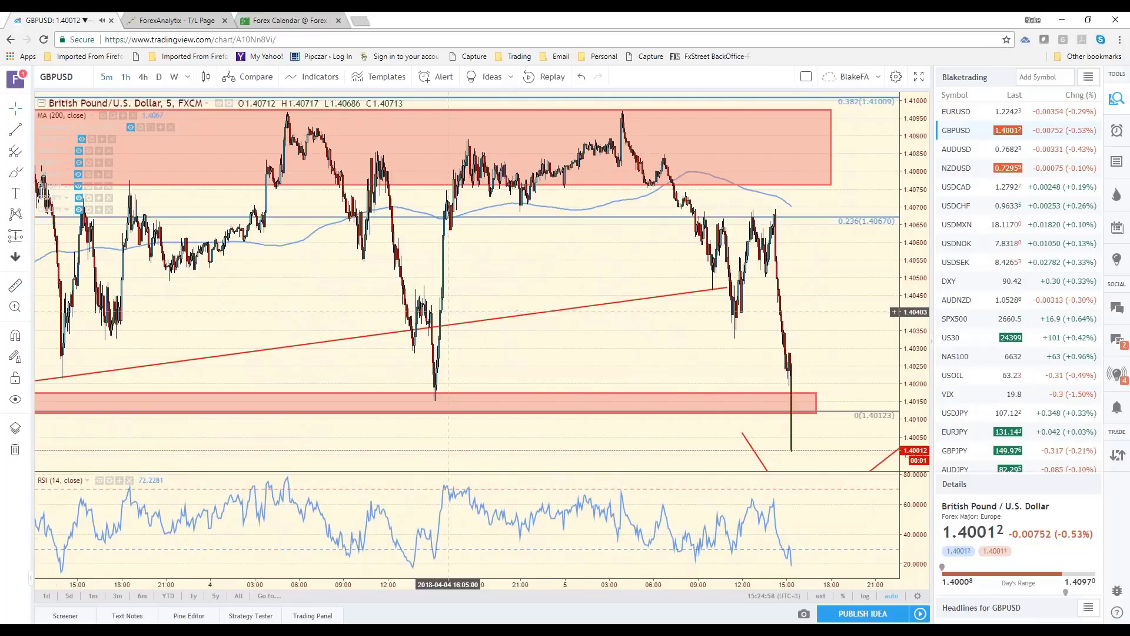
{"action": "scroll", "coordinate": [700, 400], "scroll_direction": "up", "scroll_amount": 1}
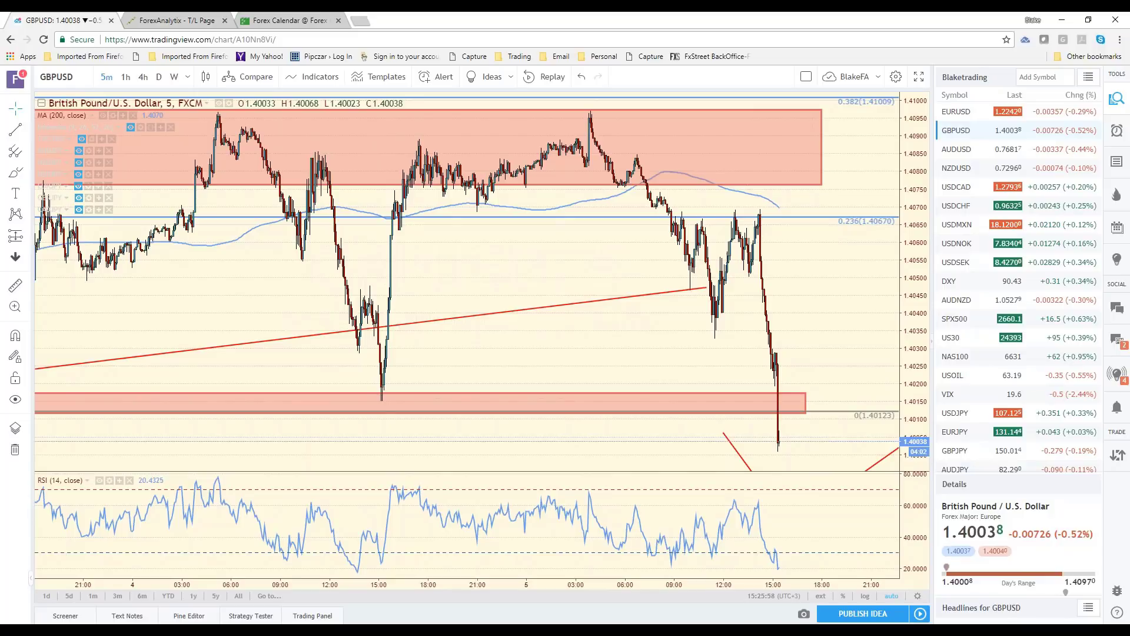
{"action": "scroll", "coordinate": [726, 446], "scroll_direction": "up", "scroll_amount": 1}
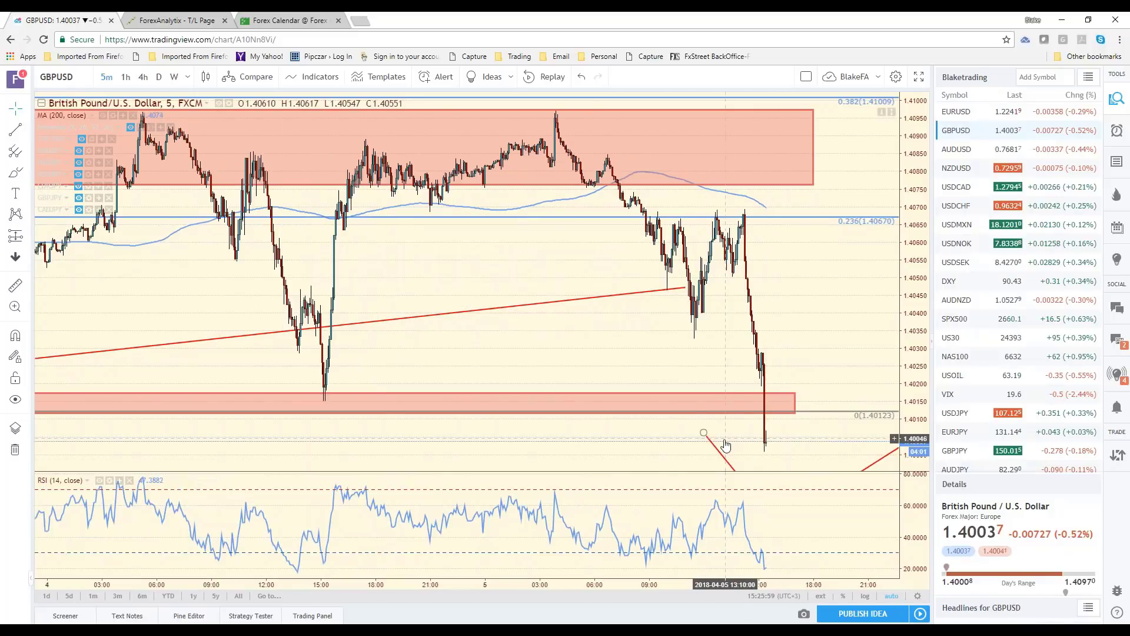
{"action": "scroll", "coordinate": [726, 446], "scroll_direction": "up", "scroll_amount": 2}
{"action": "scroll", "coordinate": [719, 451], "scroll_direction": "down", "scroll_amount": 1}
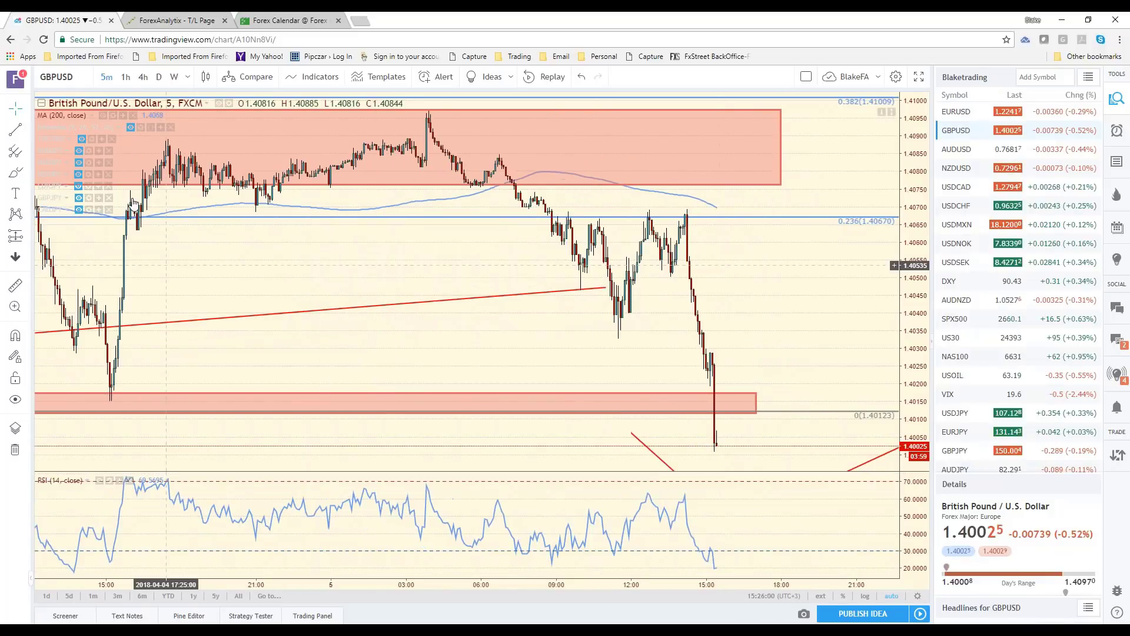
{"action": "left_click", "coordinate": [126, 77]}
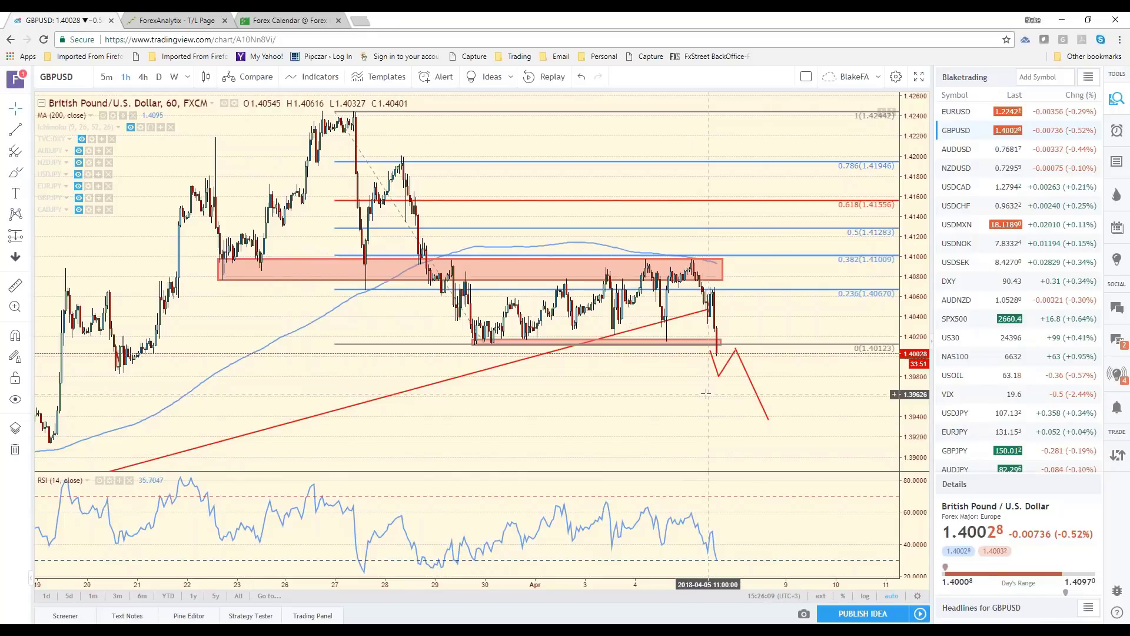
{"action": "scroll", "coordinate": [705, 393], "scroll_direction": "up", "scroll_amount": 1}
{"action": "scroll", "coordinate": [706, 393], "scroll_direction": "up", "scroll_amount": 1}
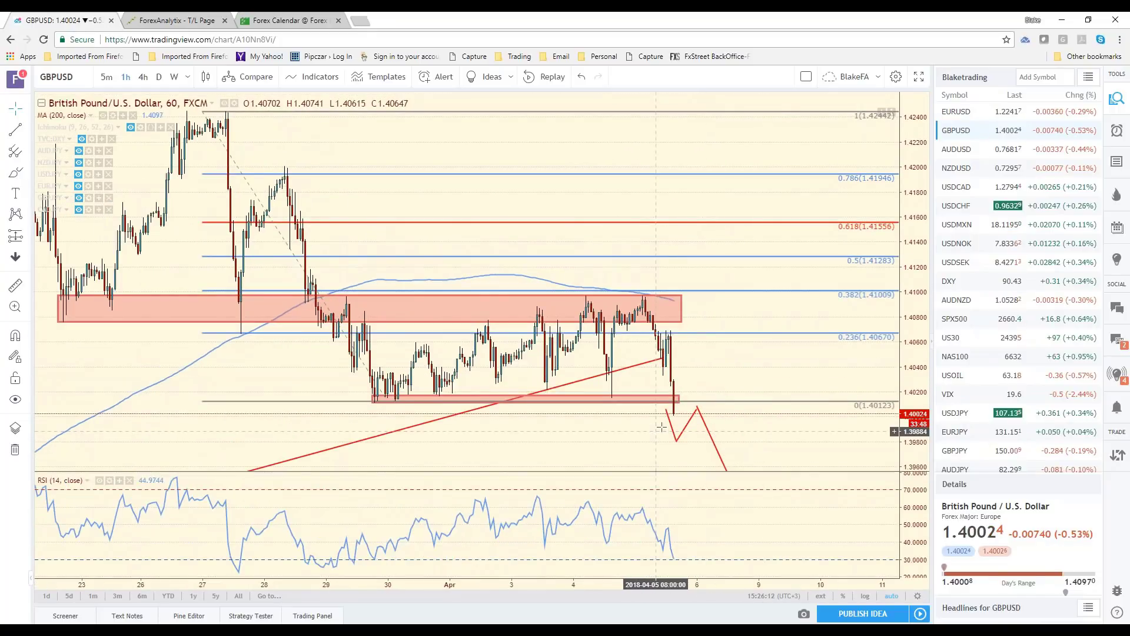
{"action": "left_click", "coordinate": [106, 76]}
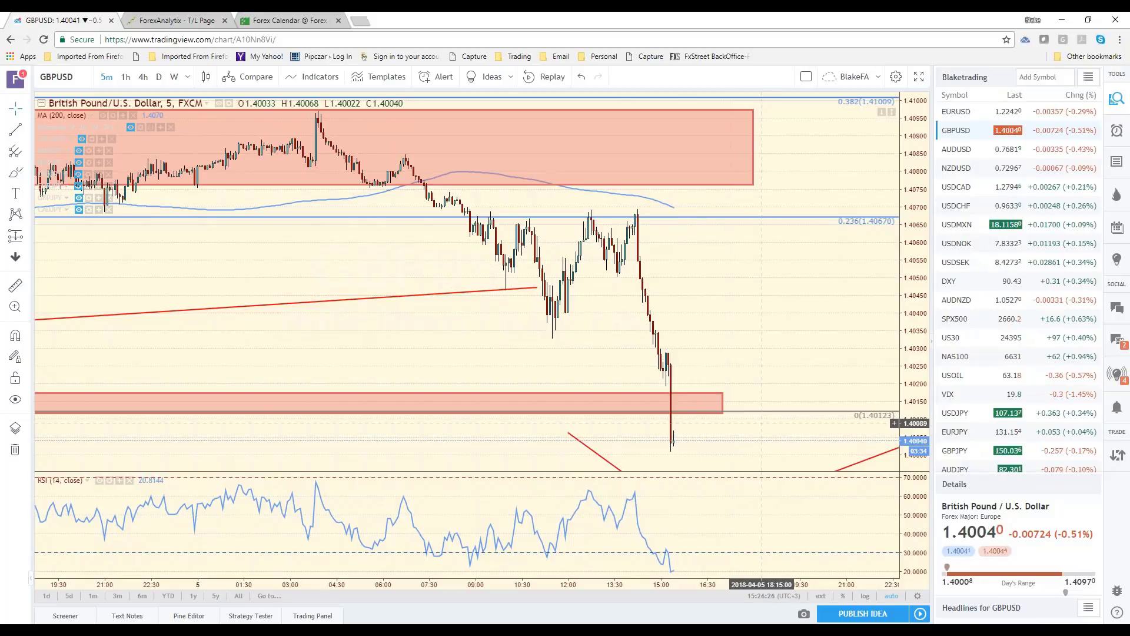
Load EURUSD, zoom in on its fall toward the red support zone, and check the 1h view
{"action": "left_click", "coordinate": [978, 118]}
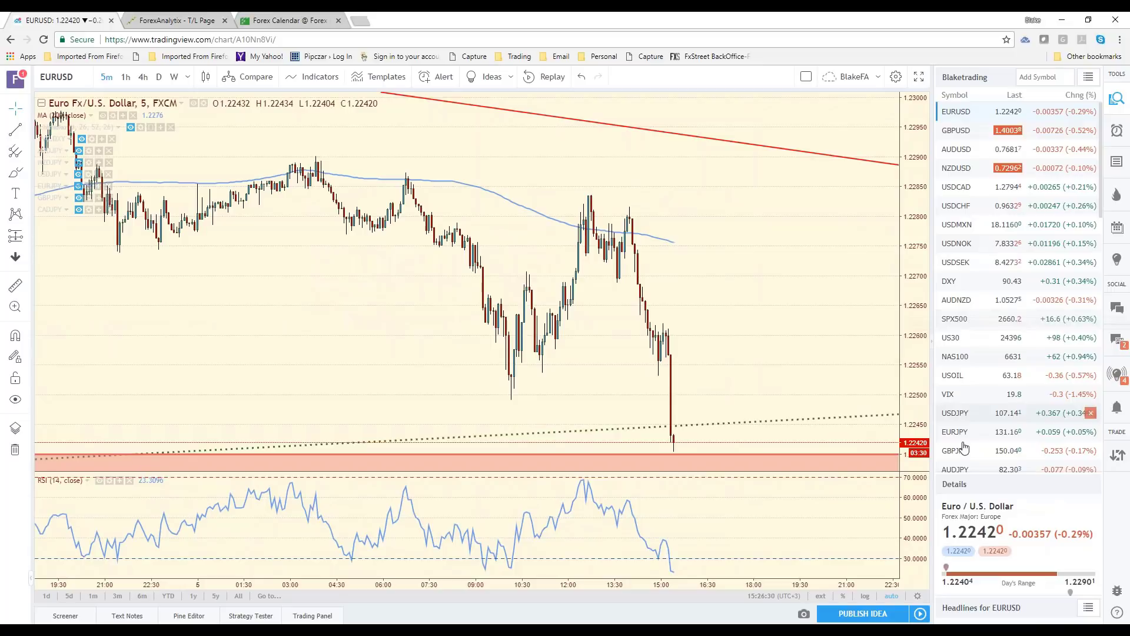
{"action": "scroll", "coordinate": [758, 479], "scroll_direction": "down", "scroll_amount": 3}
{"action": "scroll", "coordinate": [752, 465], "scroll_direction": "down", "scroll_amount": 2}
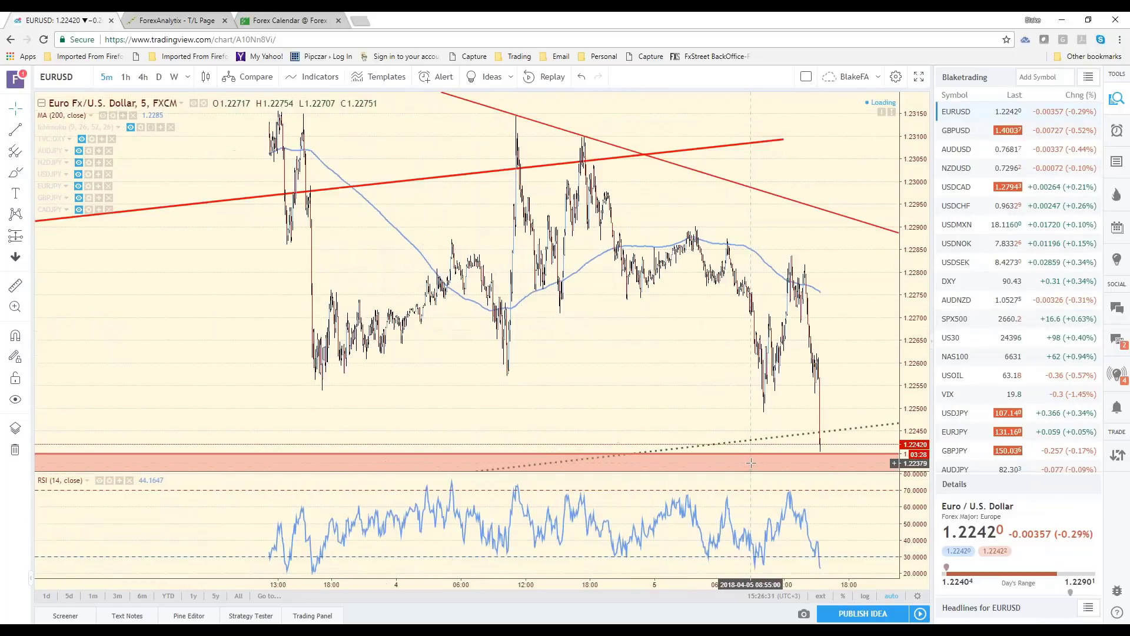
{"action": "scroll", "coordinate": [750, 464], "scroll_direction": "up", "scroll_amount": 3}
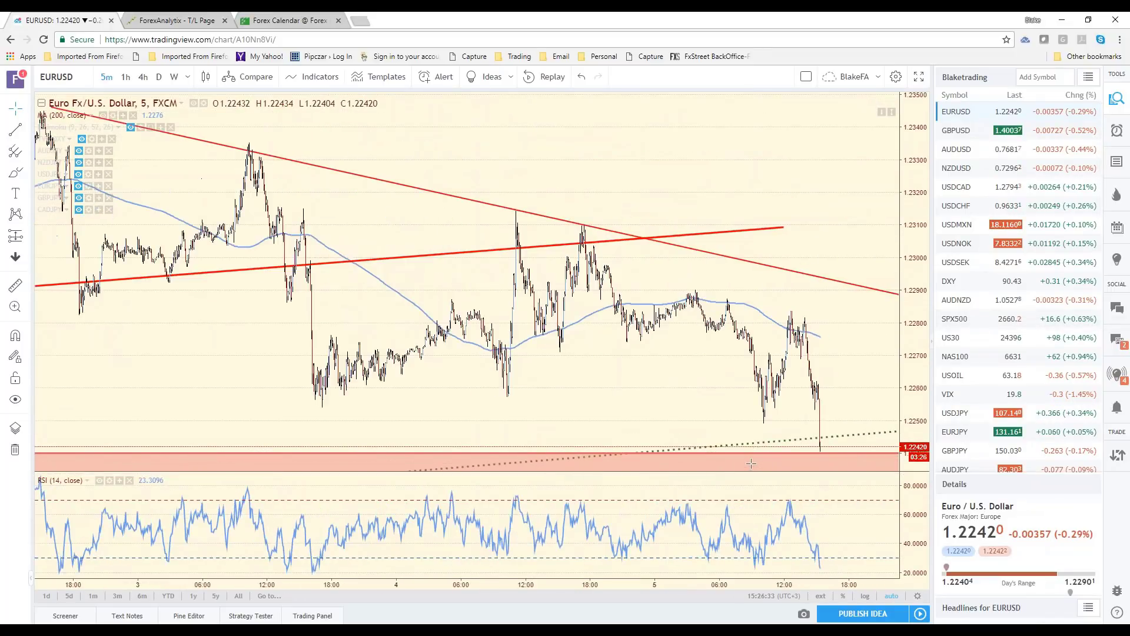
{"action": "scroll", "coordinate": [750, 463], "scroll_direction": "up", "scroll_amount": 1}
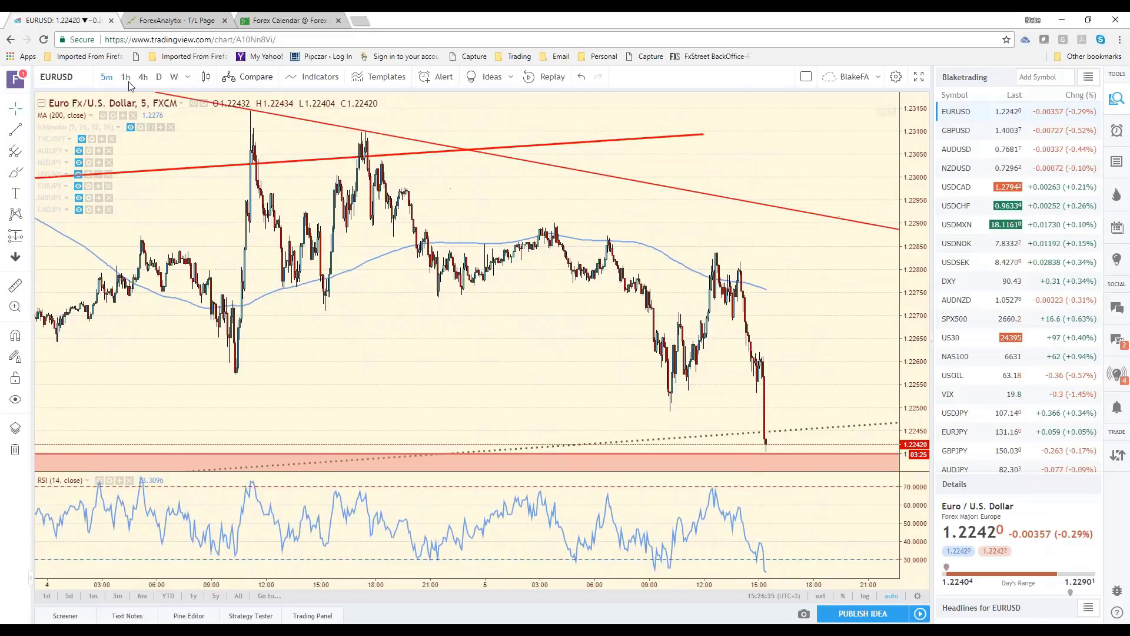
{"action": "left_click", "coordinate": [128, 79]}
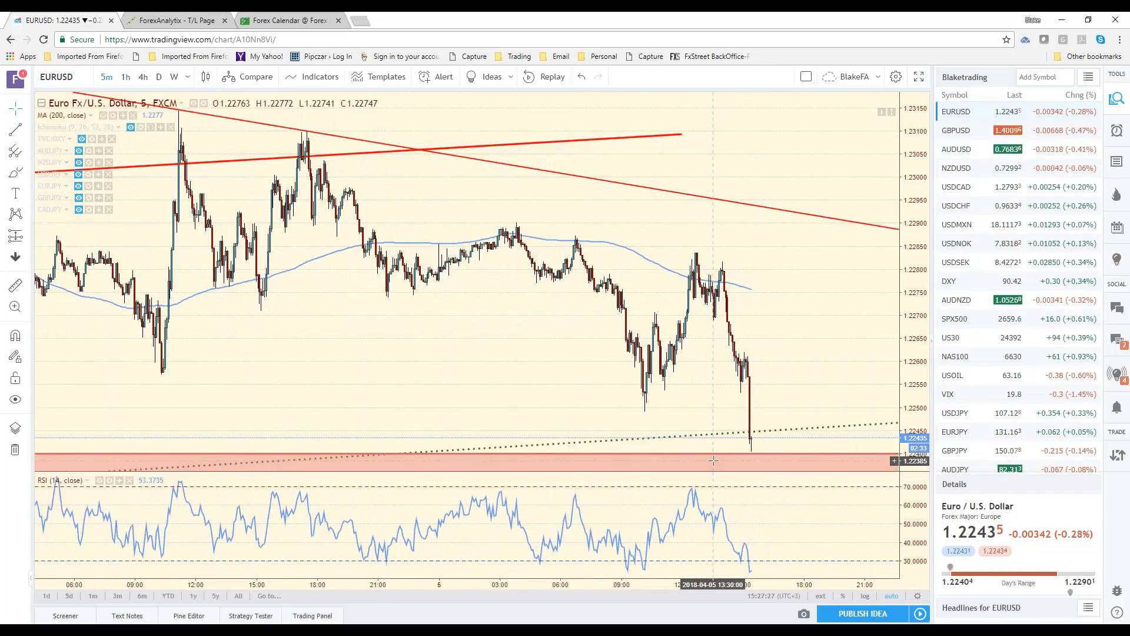
{"action": "scroll", "coordinate": [713, 461], "scroll_direction": "up", "scroll_amount": 1}
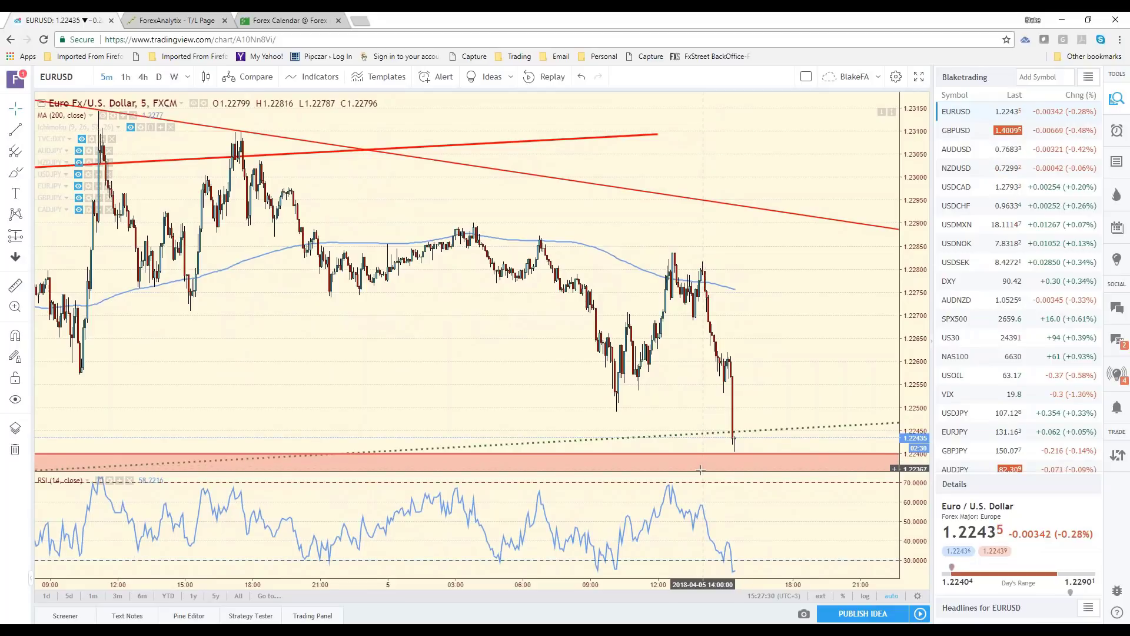
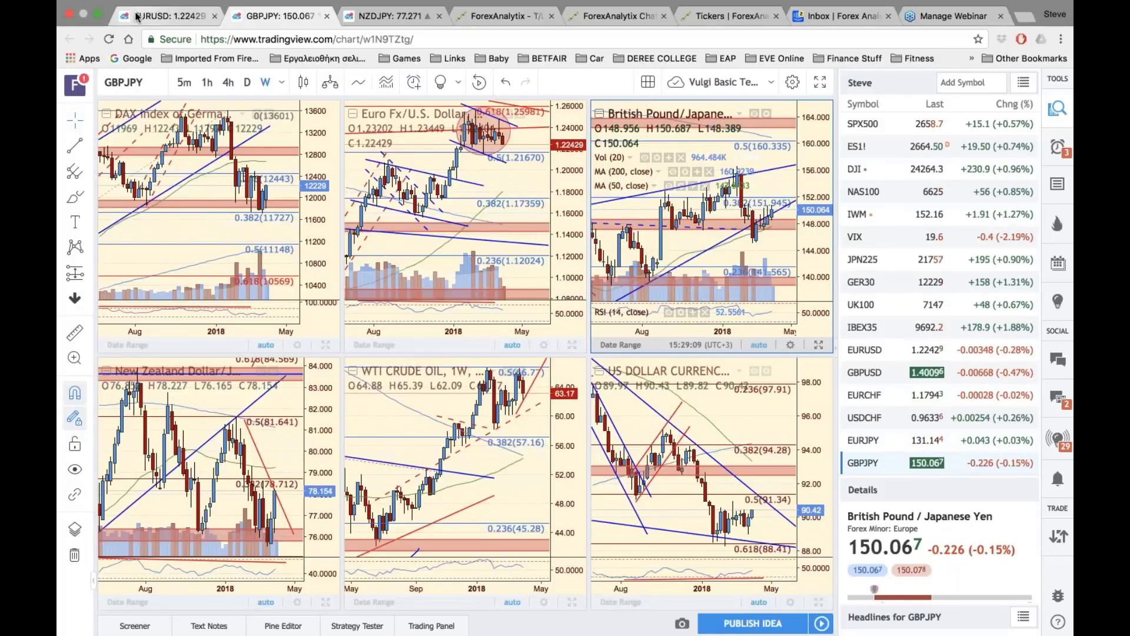
Open the saved EURUSD layout with S&P 500, EUR/USD, GBP/USD, AUD/JPY, USD/CAD and USD/JPY
{"action": "left_click", "coordinate": [136, 17]}
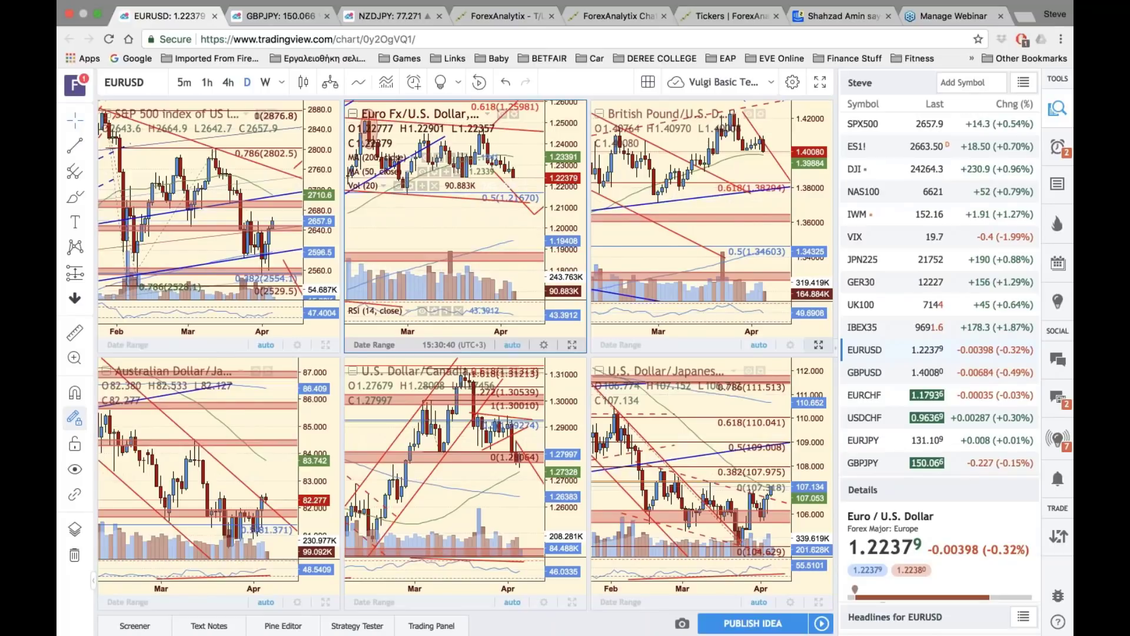
Maximize the GBP/USD pane so its annotated daily chart fills the layout
{"action": "left_click", "coordinate": [818, 344]}
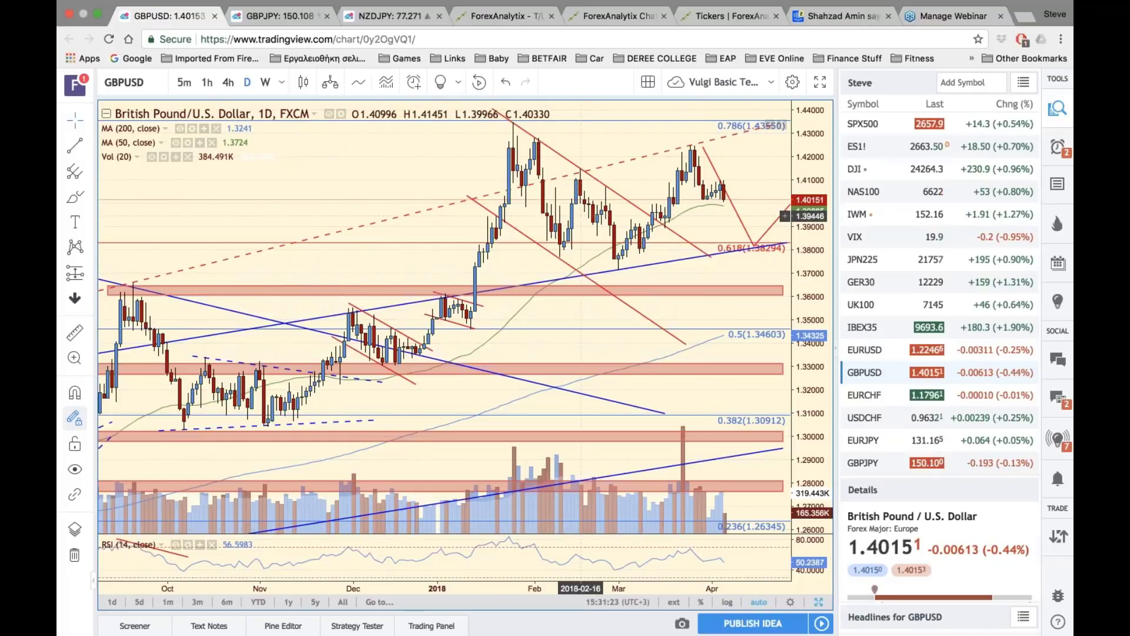
{"action": "left_click", "coordinate": [228, 82]}
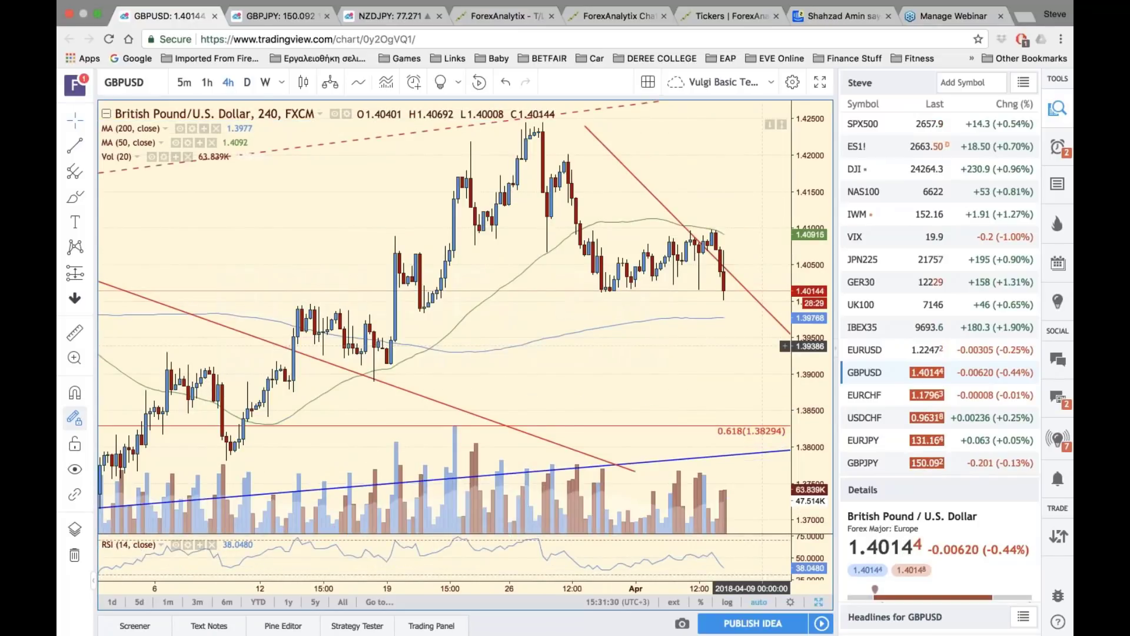
{"action": "left_click", "coordinate": [247, 83]}
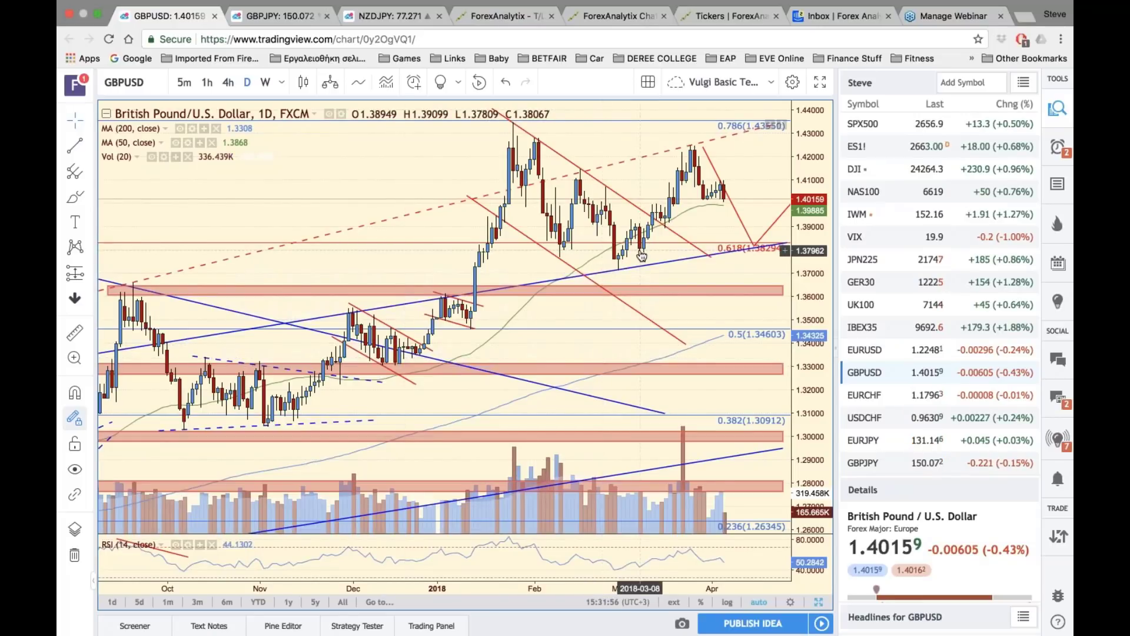
Drag the red down-leg's endpoint down to the 1.36174 zone on GBP/USD
{"action": "left_click_drag", "start_coordinate": [710, 257], "coordinate": [762, 292]}
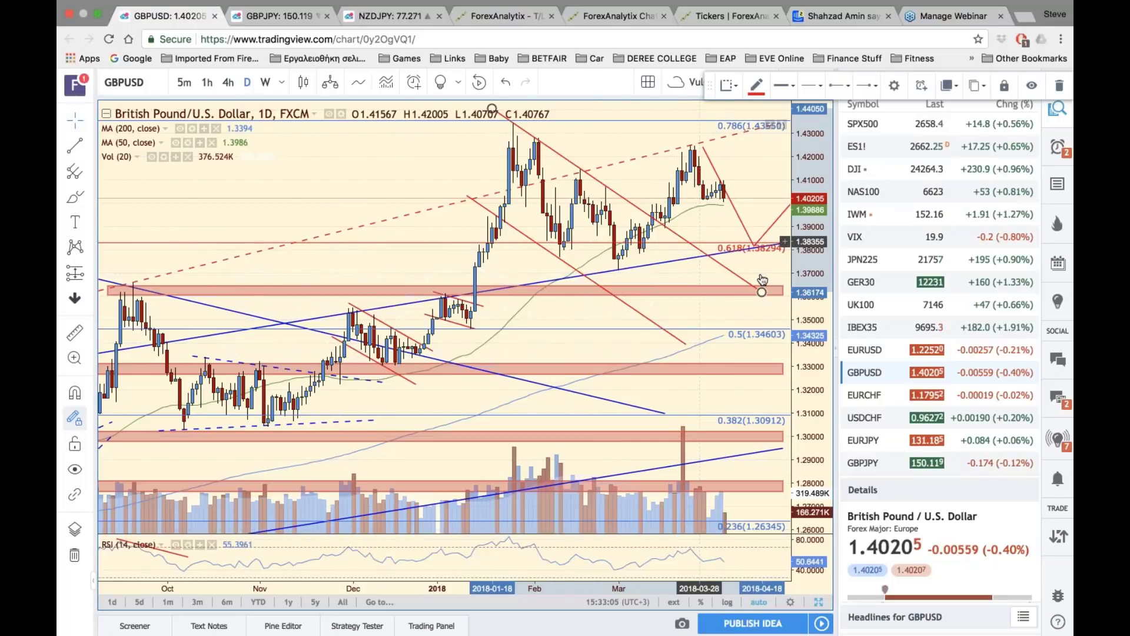
Restore the six-chart grid from the maximized GBP/USD pane with Alt+Enter
{"action": "key", "text": "alt+Return"}
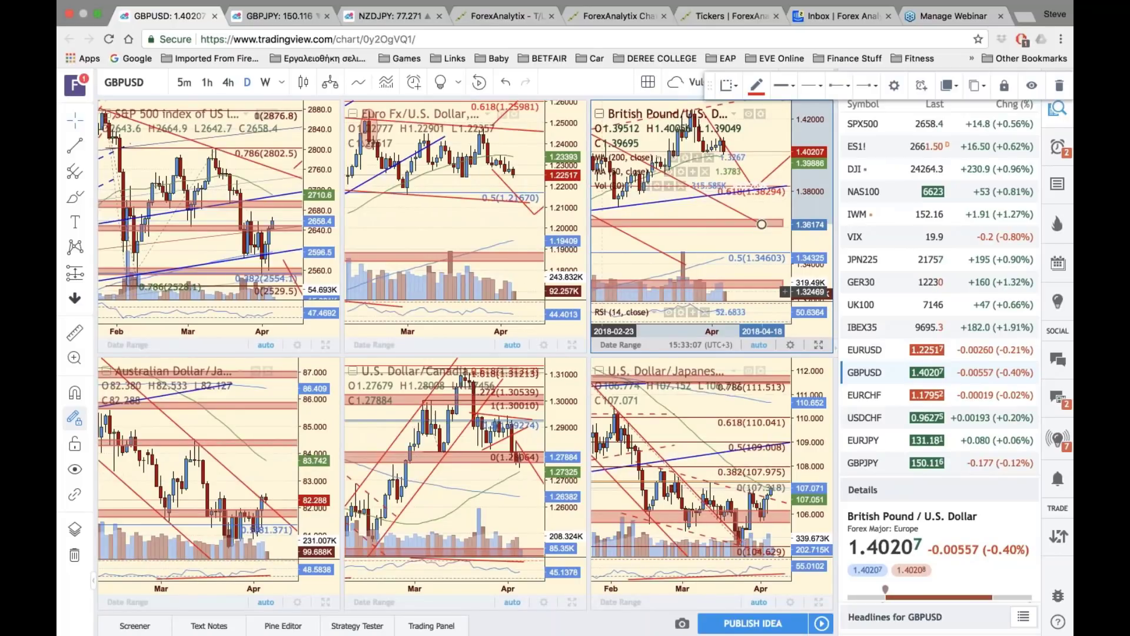
{"action": "key", "text": "alt+Return"}
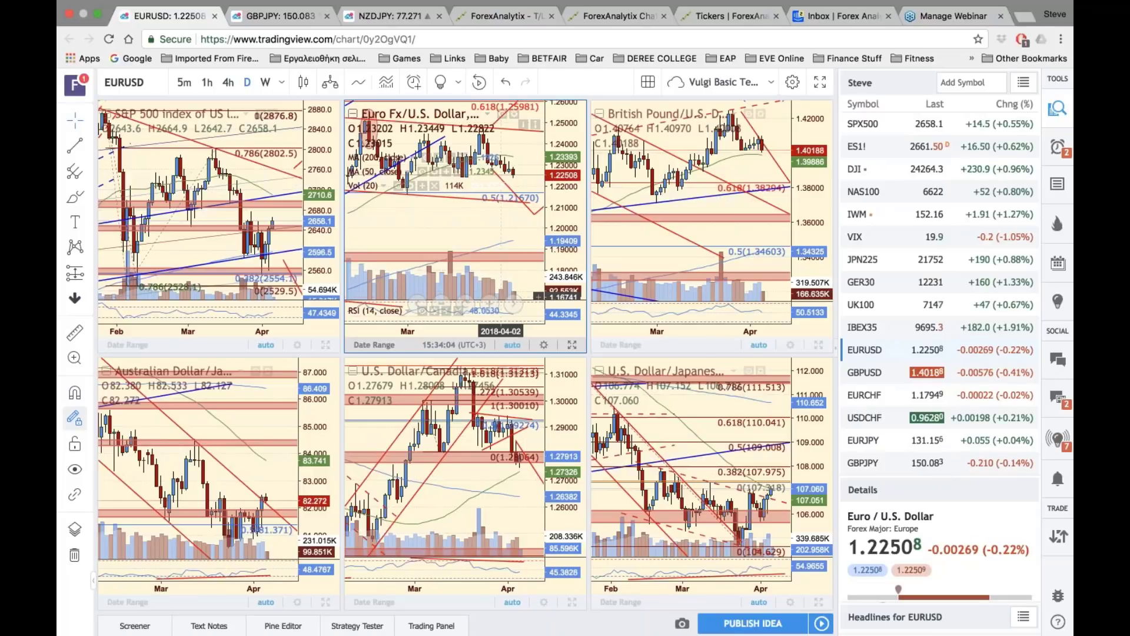
Maximize EUR/USD, pan to review its red projected drop, then restore the six-chart grid
{"action": "left_click", "coordinate": [571, 344]}
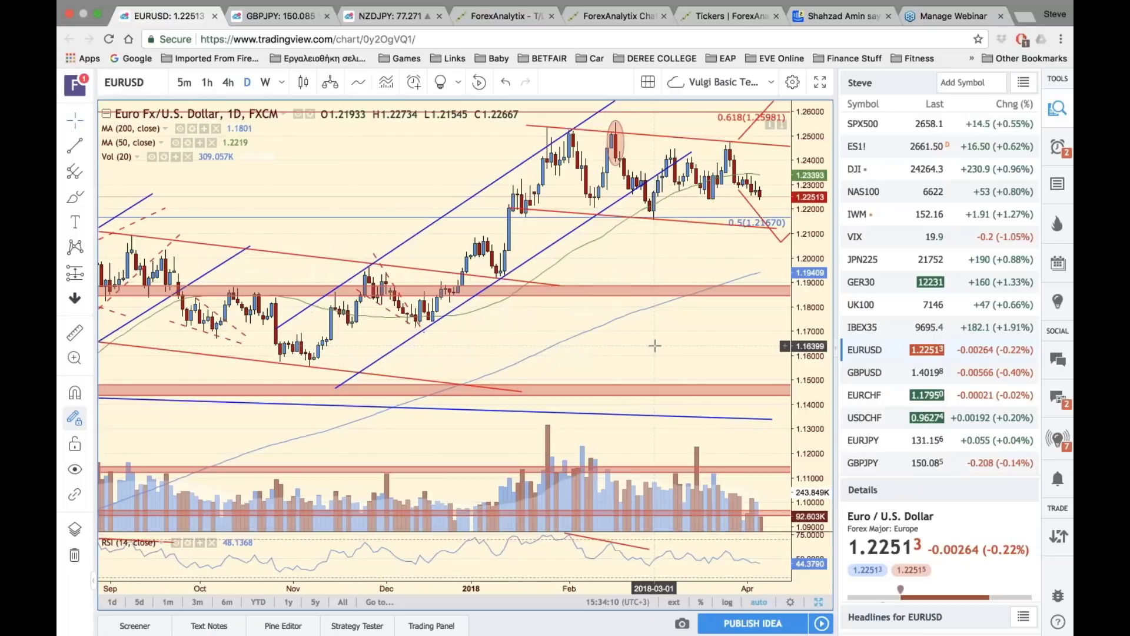
{"action": "left_click_drag", "start_coordinate": [654, 346], "coordinate": [685, 347]}
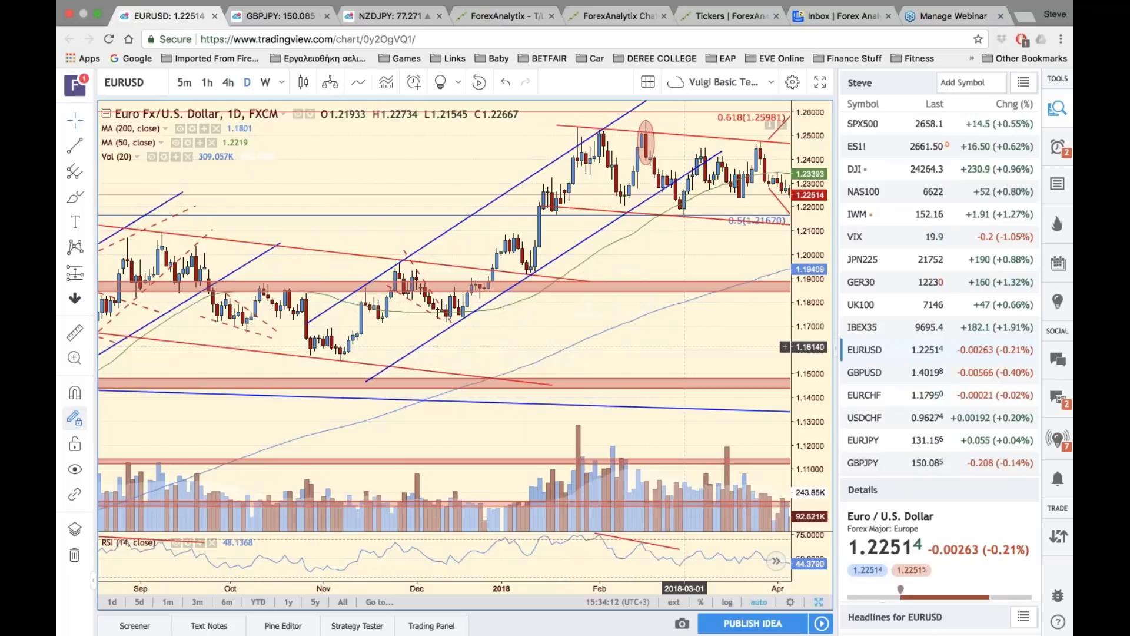
{"action": "left_click_drag", "start_coordinate": [684, 346], "coordinate": [575, 251]}
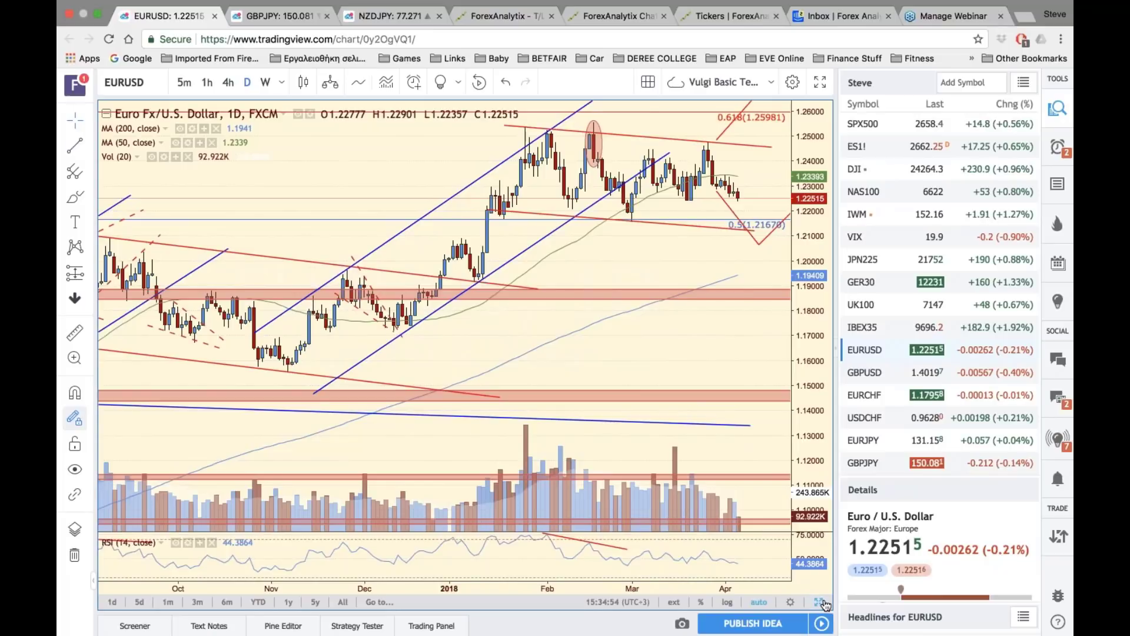
{"action": "left_click", "coordinate": [820, 603]}
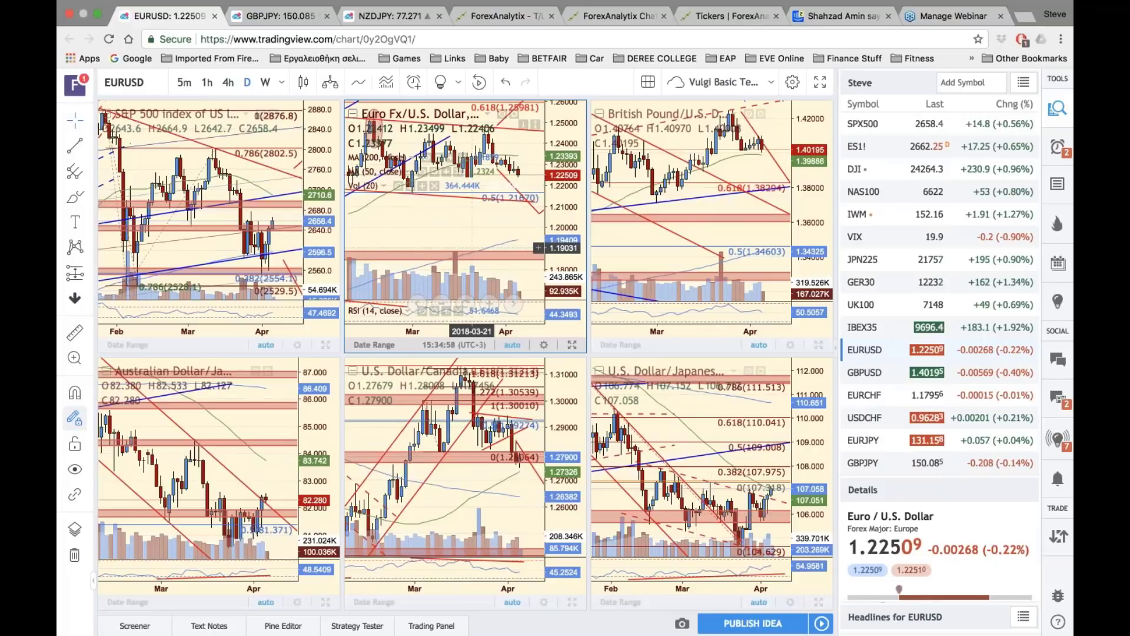
Maximize the USD/JPY pane and pan to show its latest bars through early April
{"action": "left_click", "coordinate": [819, 601]}
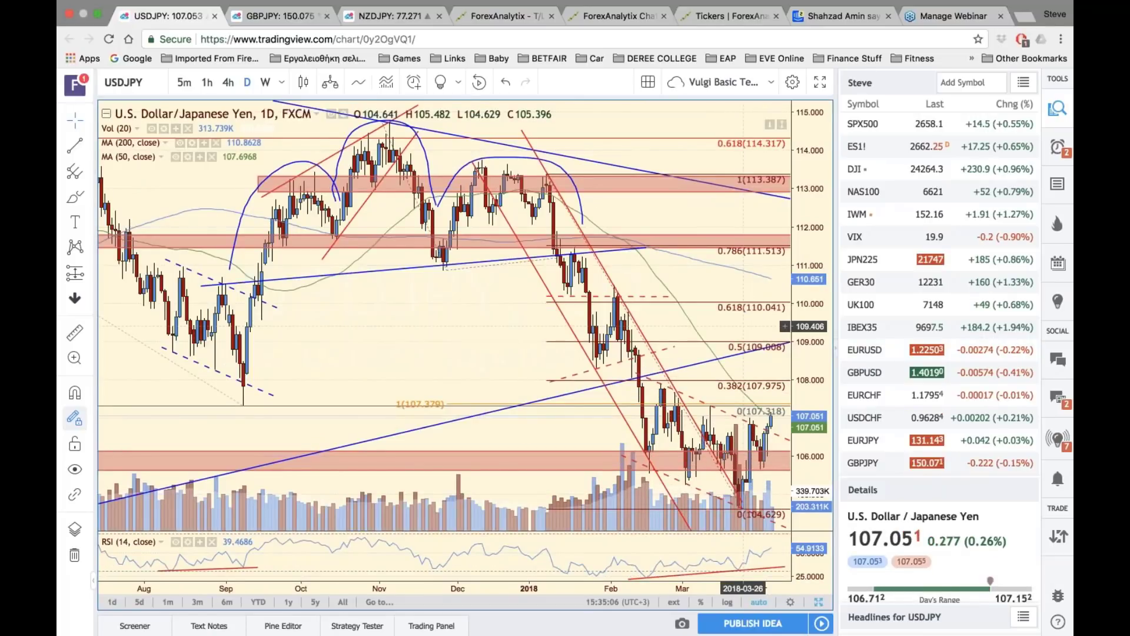
{"action": "left_click_drag", "start_coordinate": [743, 327], "coordinate": [666, 321]}
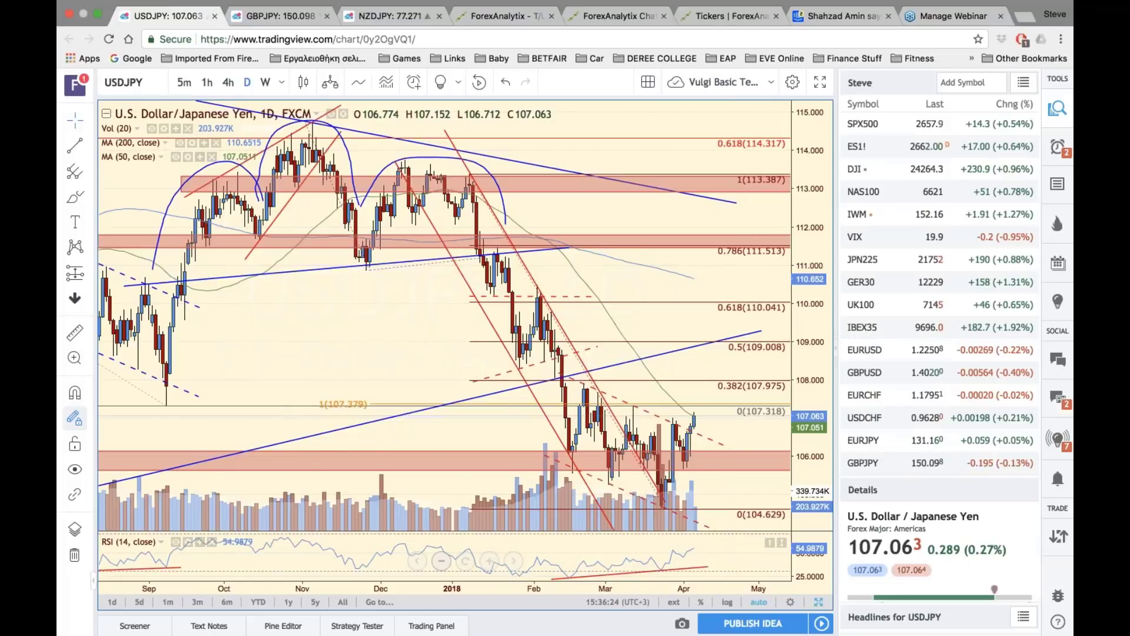
{"action": "left_click", "coordinate": [443, 562]}
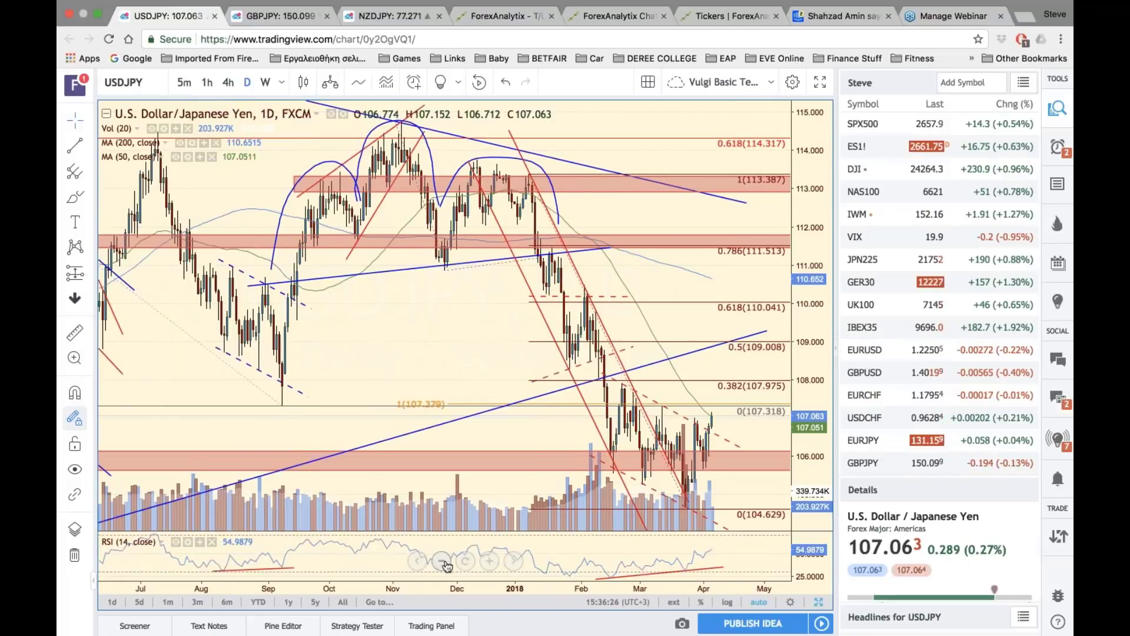
{"action": "left_click", "coordinate": [444, 563]}
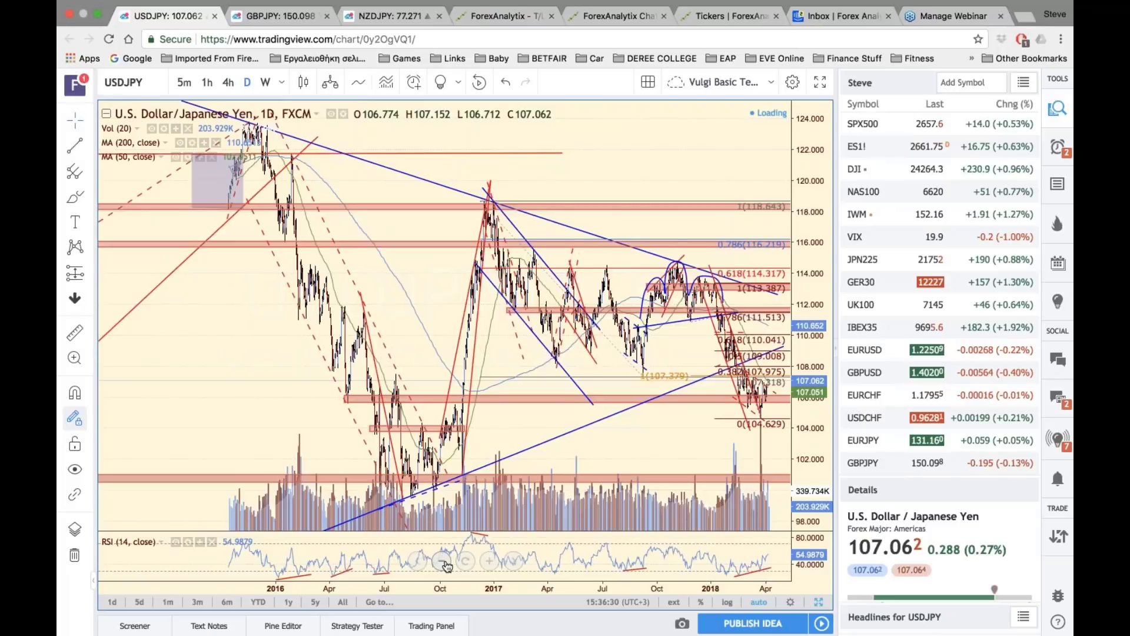
{"action": "left_click", "coordinate": [445, 563]}
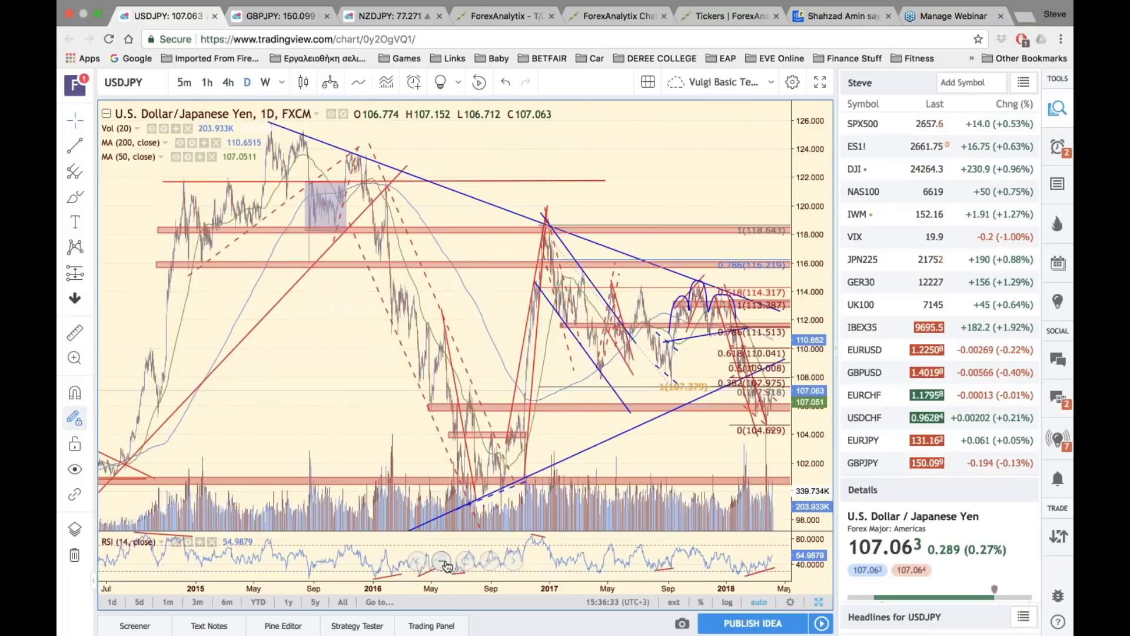
{"action": "left_click", "coordinate": [442, 562]}
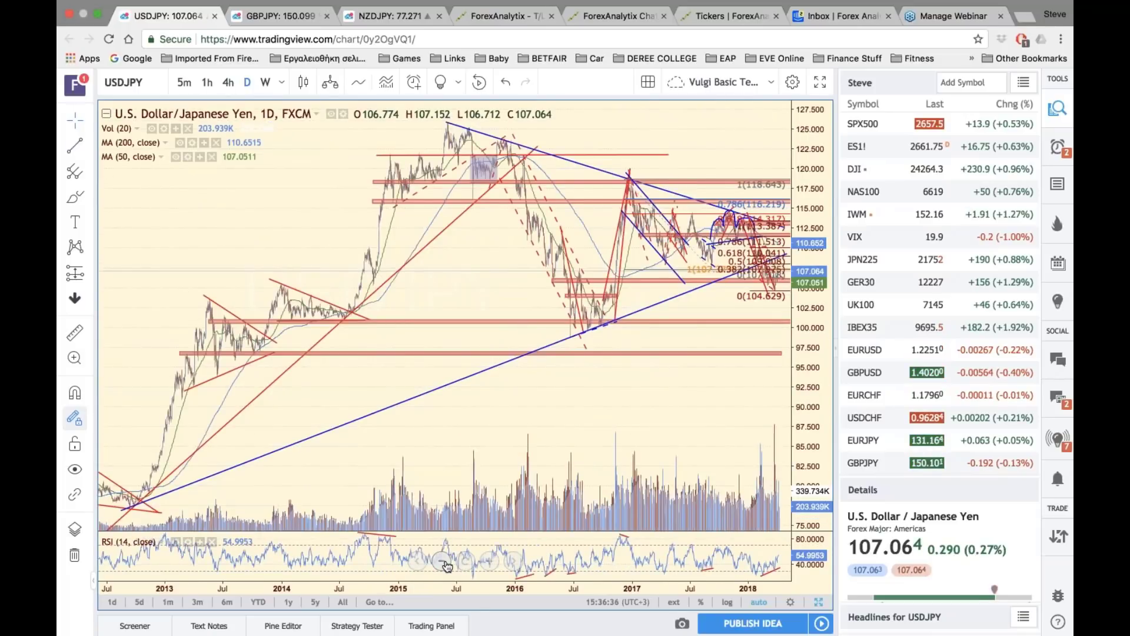
{"action": "left_click", "coordinate": [488, 565]}
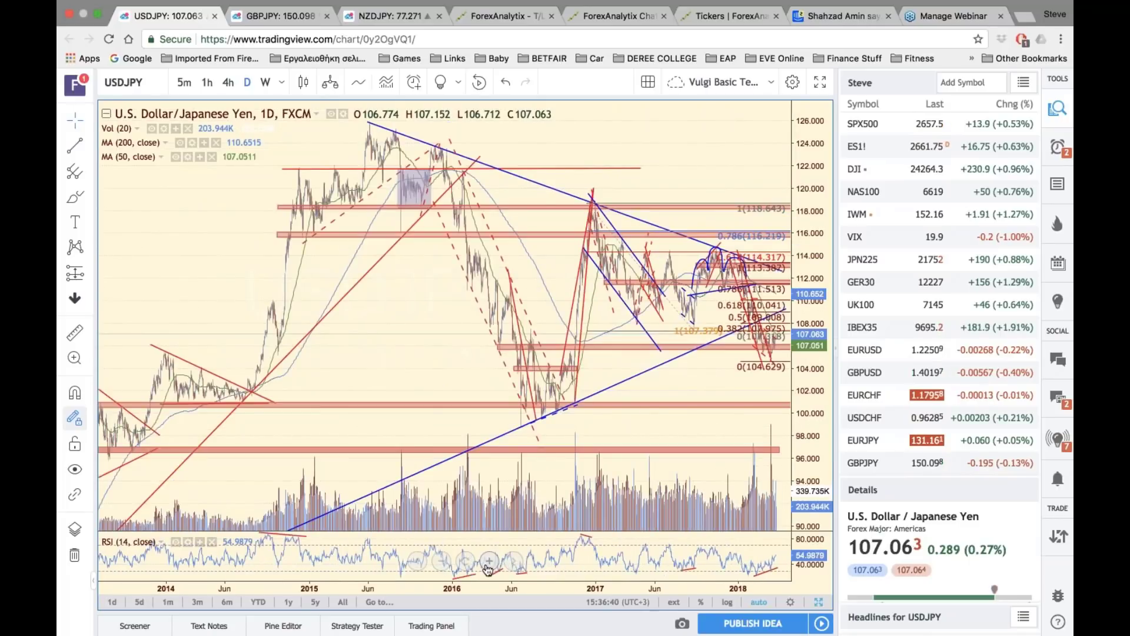
Zoom USD/JPY in to September 2017 onward, then restore the six-chart grid
{"action": "left_click", "coordinate": [488, 562]}
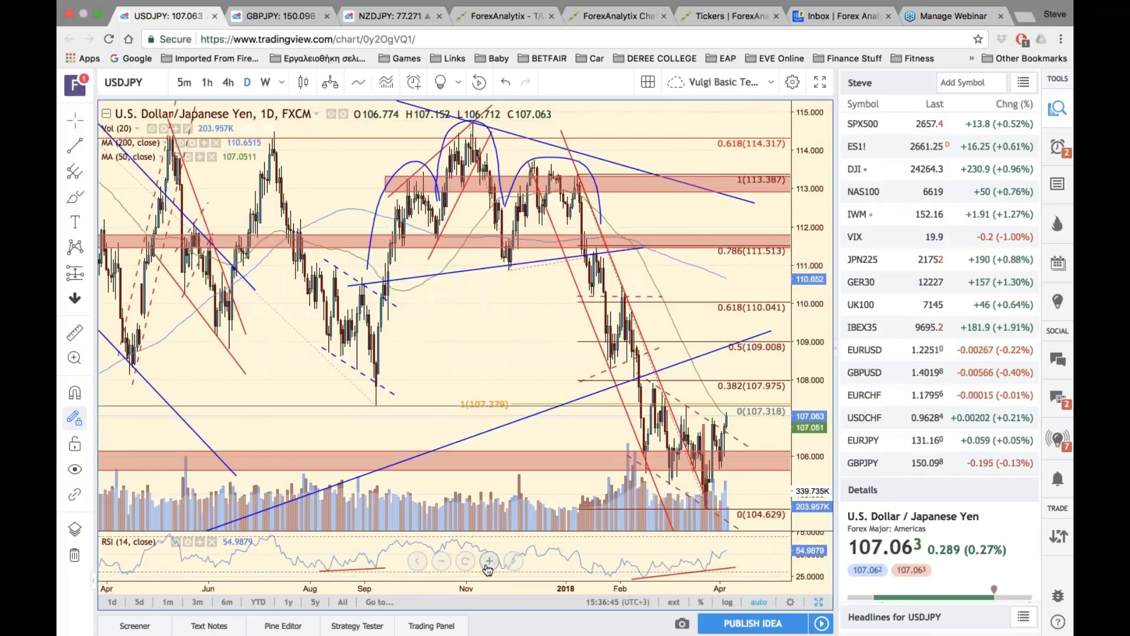
{"action": "left_click", "coordinate": [489, 562]}
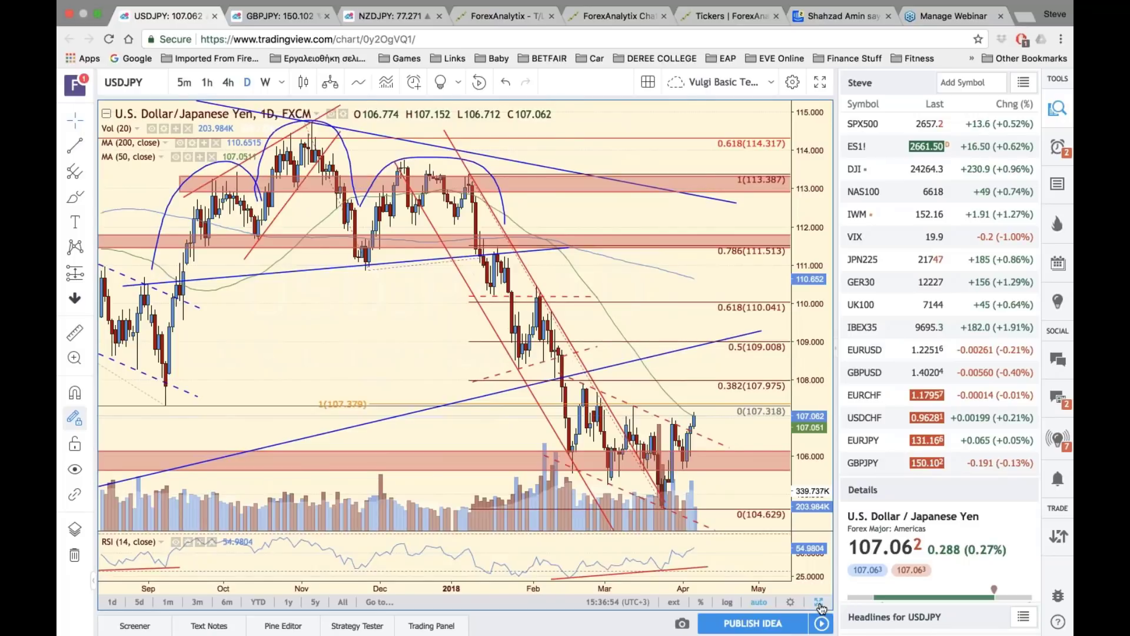
{"action": "left_click", "coordinate": [820, 605]}
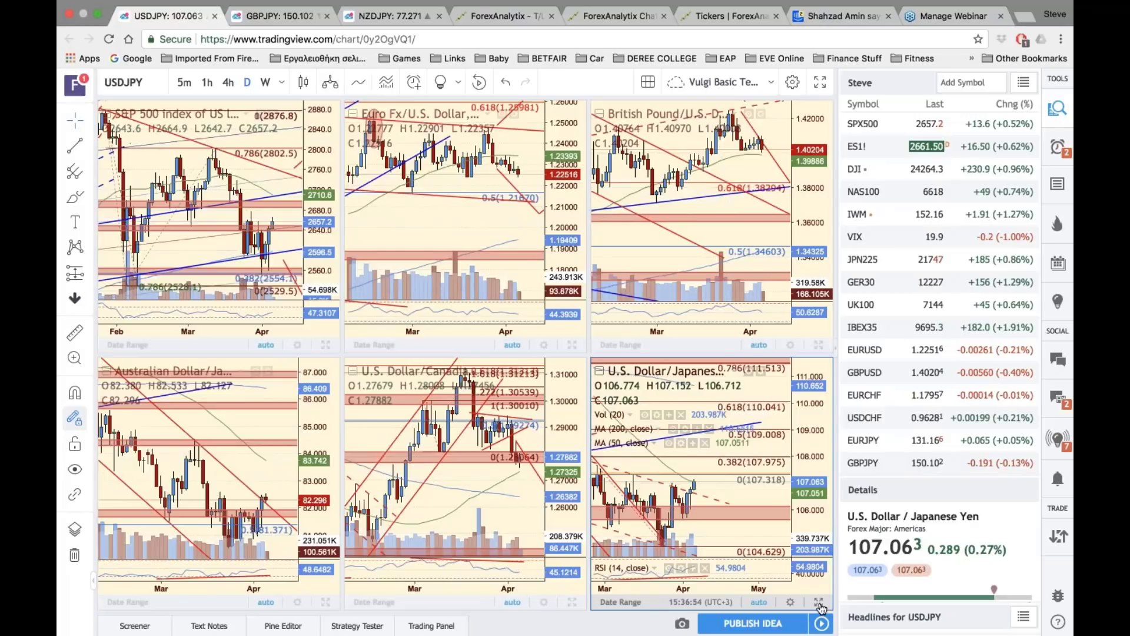
Maximize the S&P 500 pane to view its annotated daily chart alone
{"action": "left_click", "coordinate": [820, 605]}
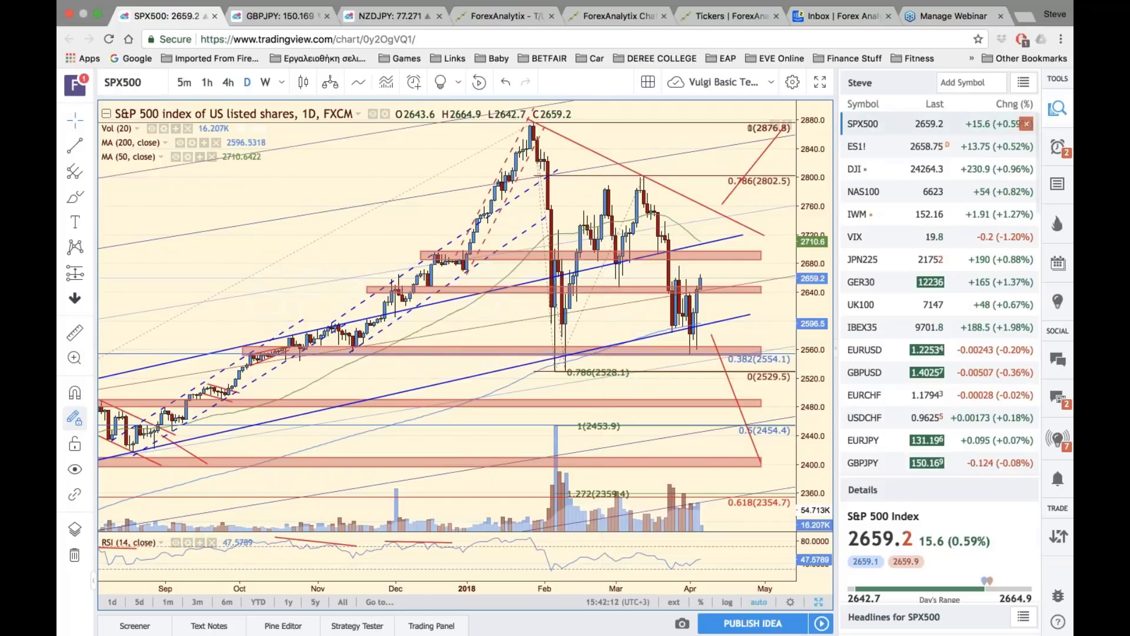
Load NAS100 from the watchlist into the full-size chart
{"action": "left_click", "coordinate": [879, 189]}
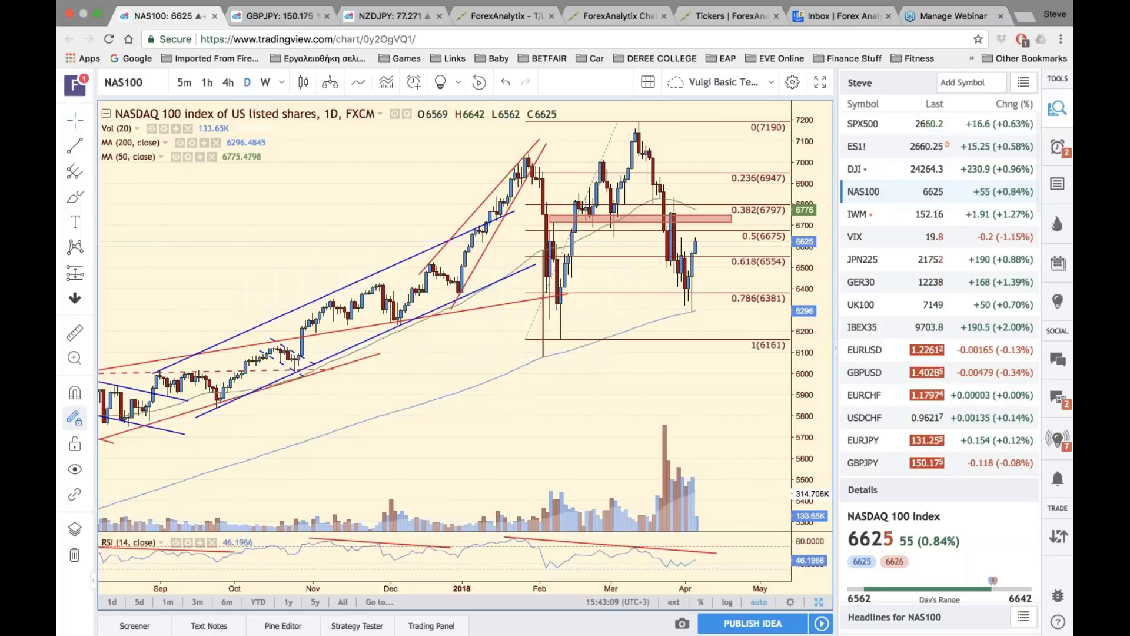
Restore the six-chart grid and scroll the NAS100 pane back toward February
{"action": "left_click", "coordinate": [816, 603]}
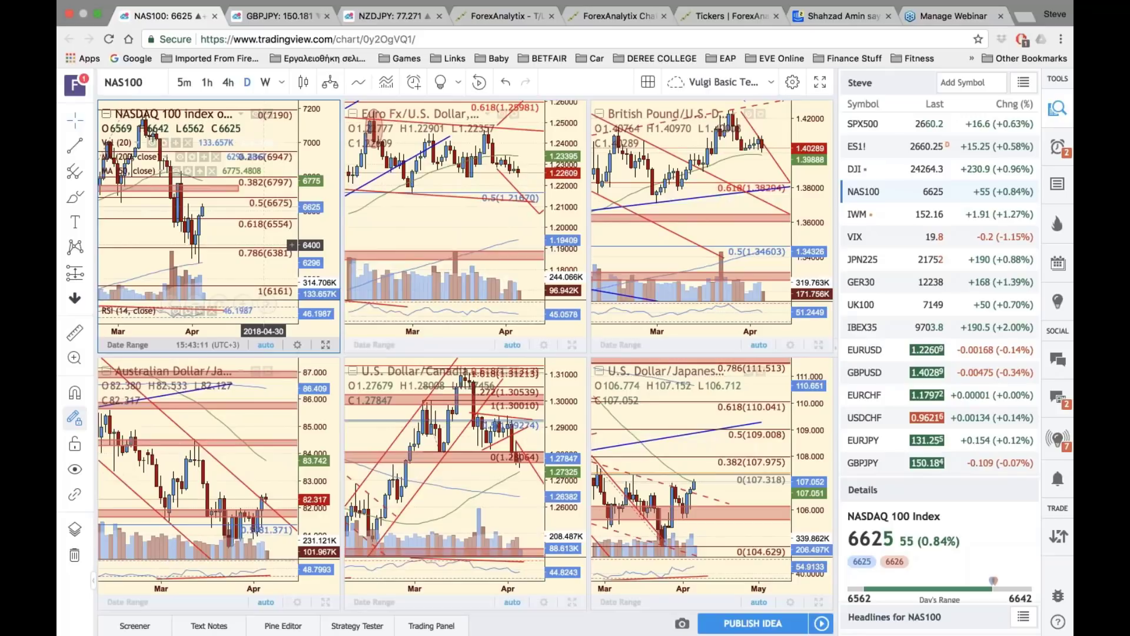
{"action": "scroll", "coordinate": [263, 245], "scroll_direction": "left", "scroll_amount": 3}
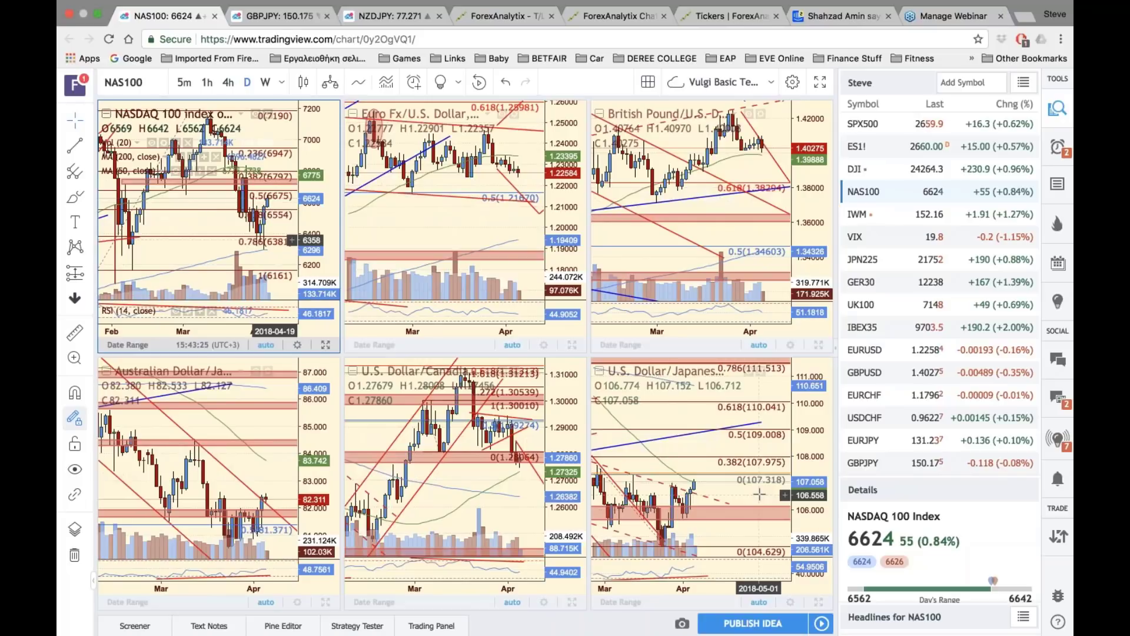
Select the USD/JPY chart pane so its symbol can be changed to NZDUSD
{"action": "left_click", "coordinate": [759, 494]}
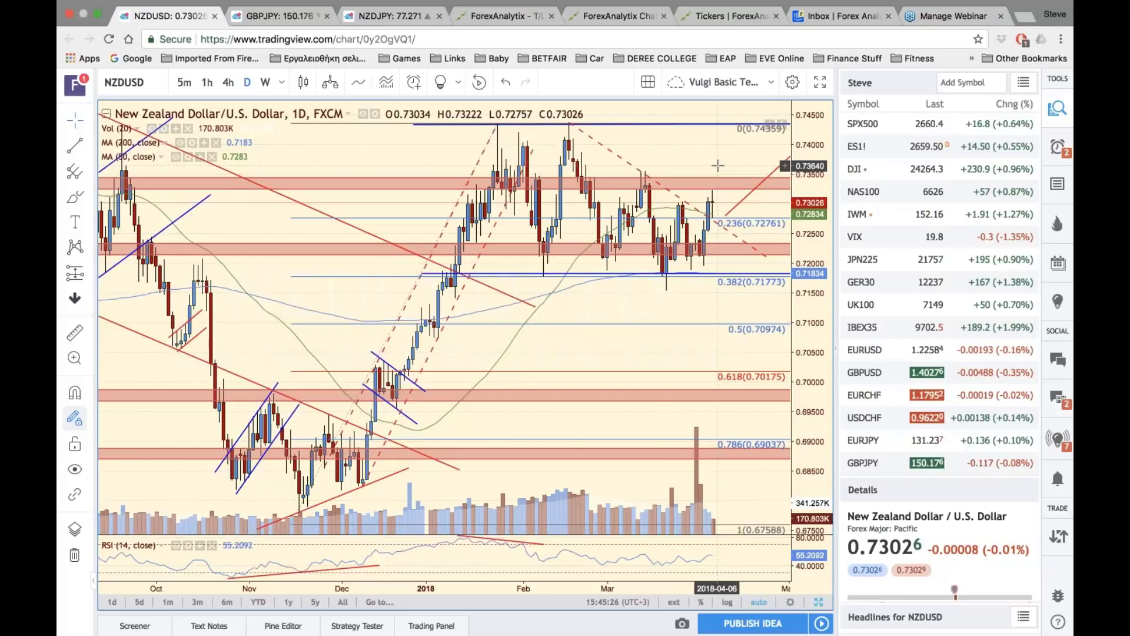
{"action": "left_click", "coordinate": [124, 82]}
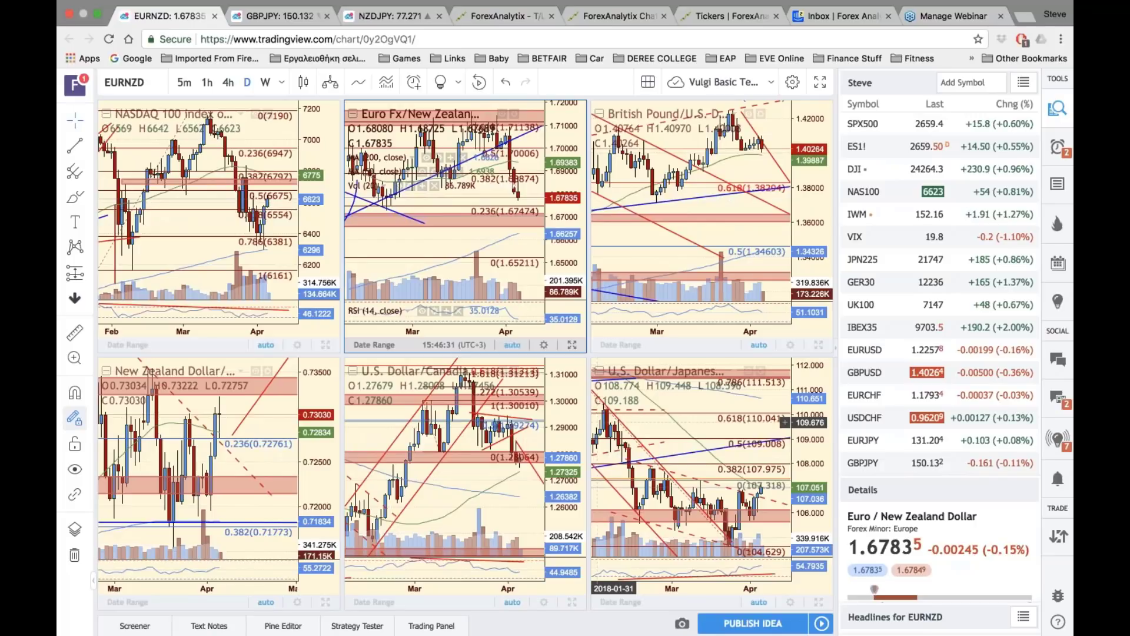
Select the bottom-left chart so its symbol can be changed to NZDJPY
{"action": "left_click", "coordinate": [200, 471]}
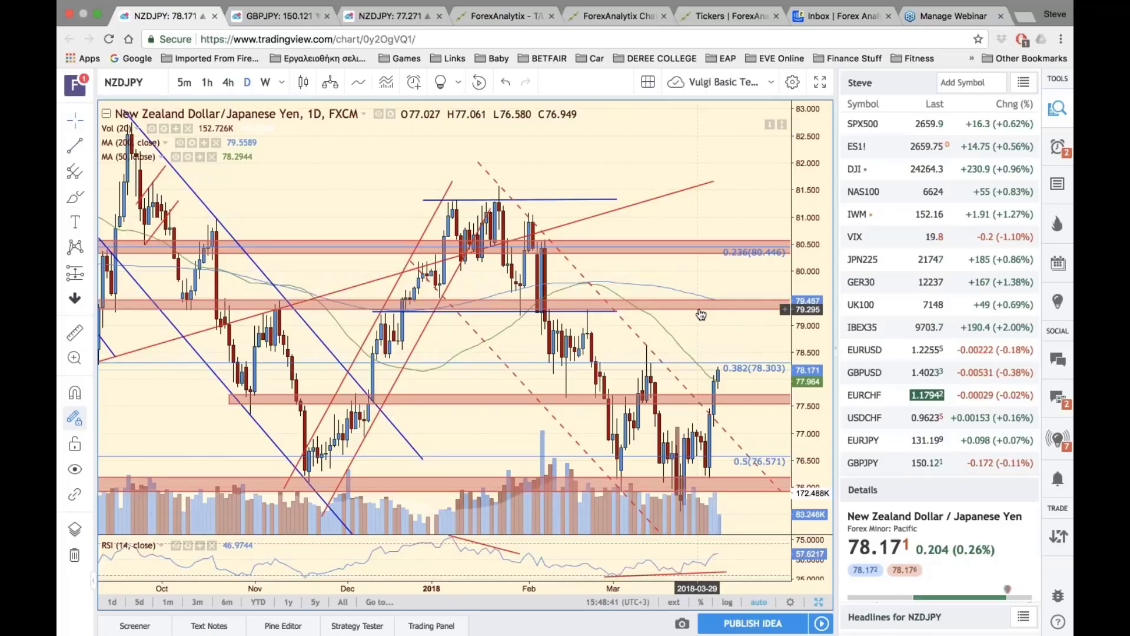
View NZDJPY zoomed out in the 4-hour layout, then return to the daily layout
{"action": "key", "text": "super+3"}
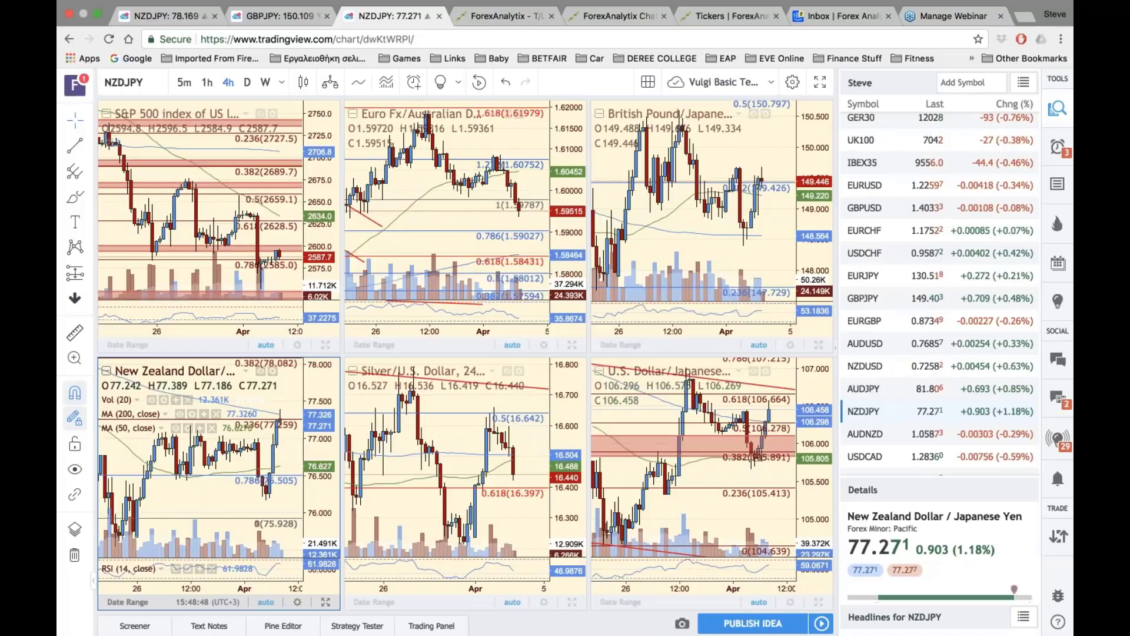
{"action": "scroll", "coordinate": [200, 466], "scroll_direction": "down", "scroll_amount": 3}
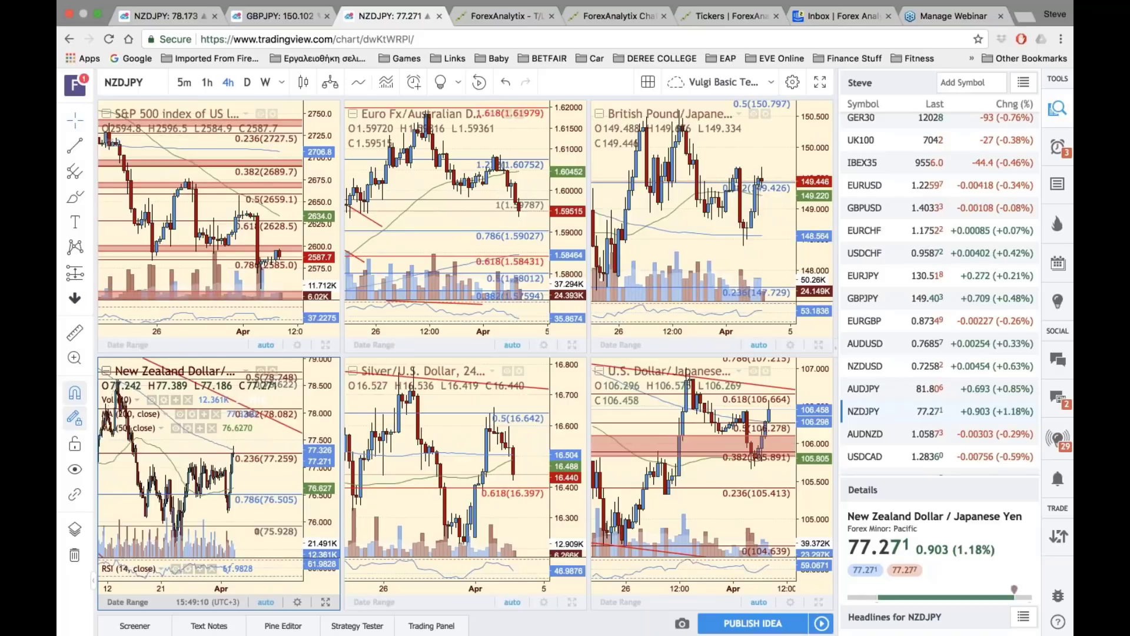
{"action": "key", "text": "super+1"}
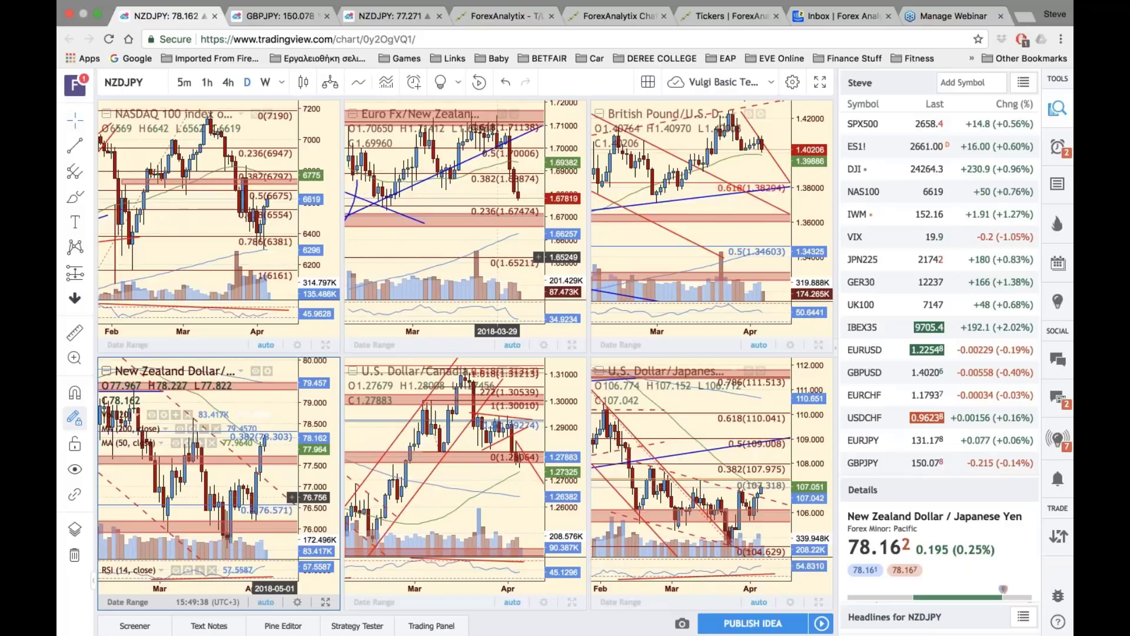
Scroll the watchlist down to show EURNZD through GBPAUD to XAUUSD
{"action": "scroll", "coordinate": [937, 226], "scroll_direction": "down", "scroll_amount": 10}
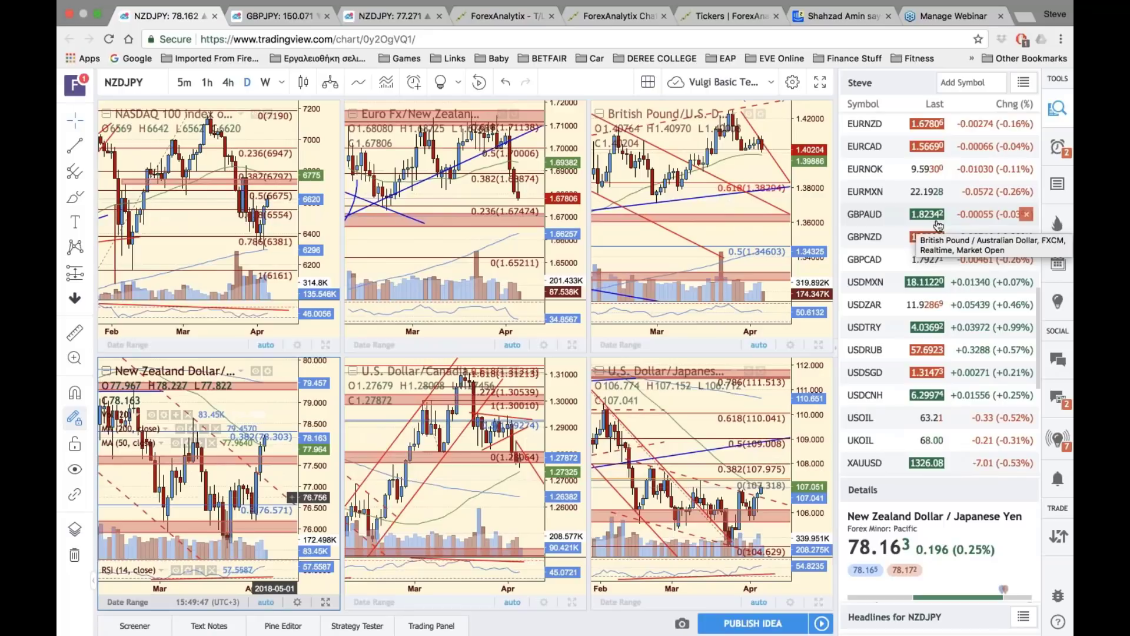
Scroll to view the six annotated charts, including NZD/JPY with Fibonacci 78.303 and 76.571
{"action": "scroll", "coordinate": [938, 225], "scroll_direction": "down", "scroll_amount": 3}
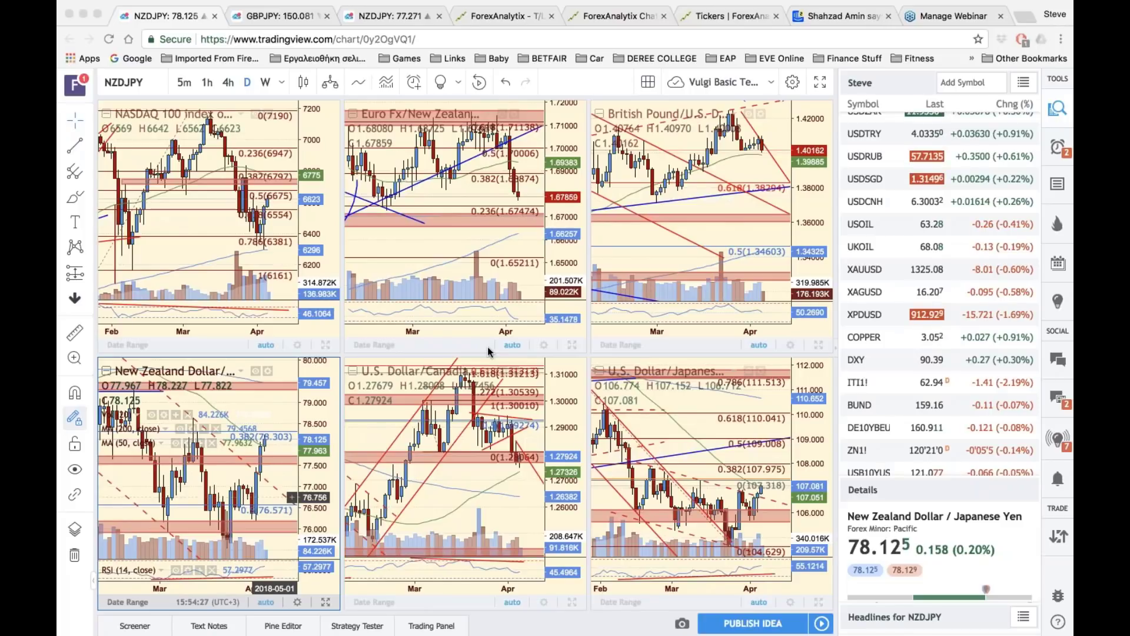
Open the GBPJPY daily chart, pan to recent bars, and switch its symbol to GBPAUD
{"action": "left_click", "coordinate": [801, 338]}
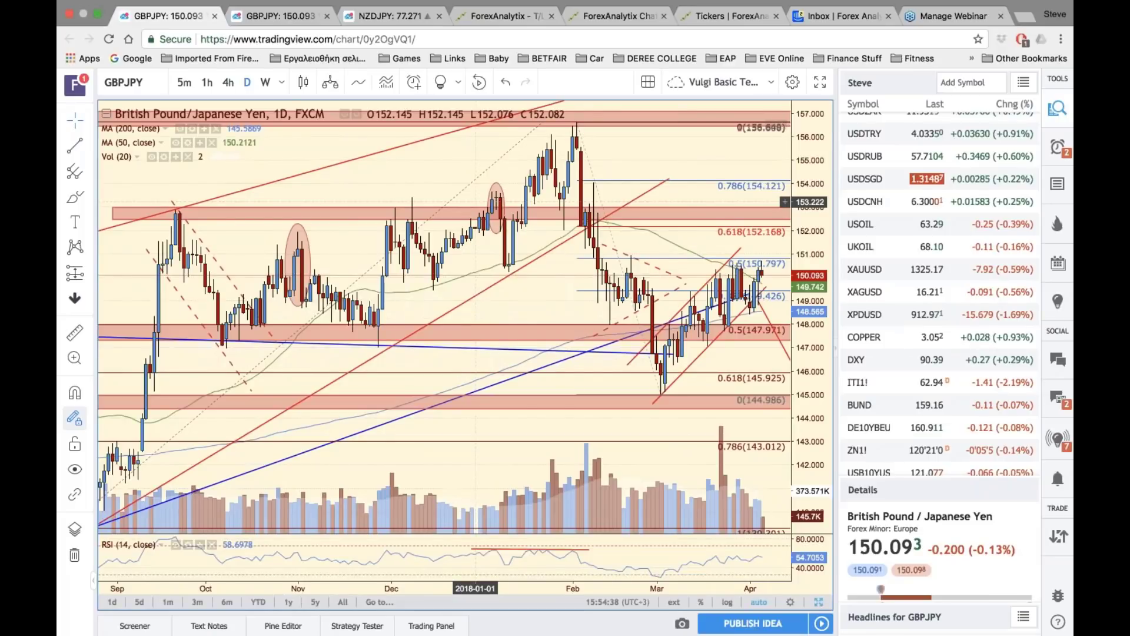
{"action": "left_click_drag", "start_coordinate": [683, 421], "coordinate": [638, 421]}
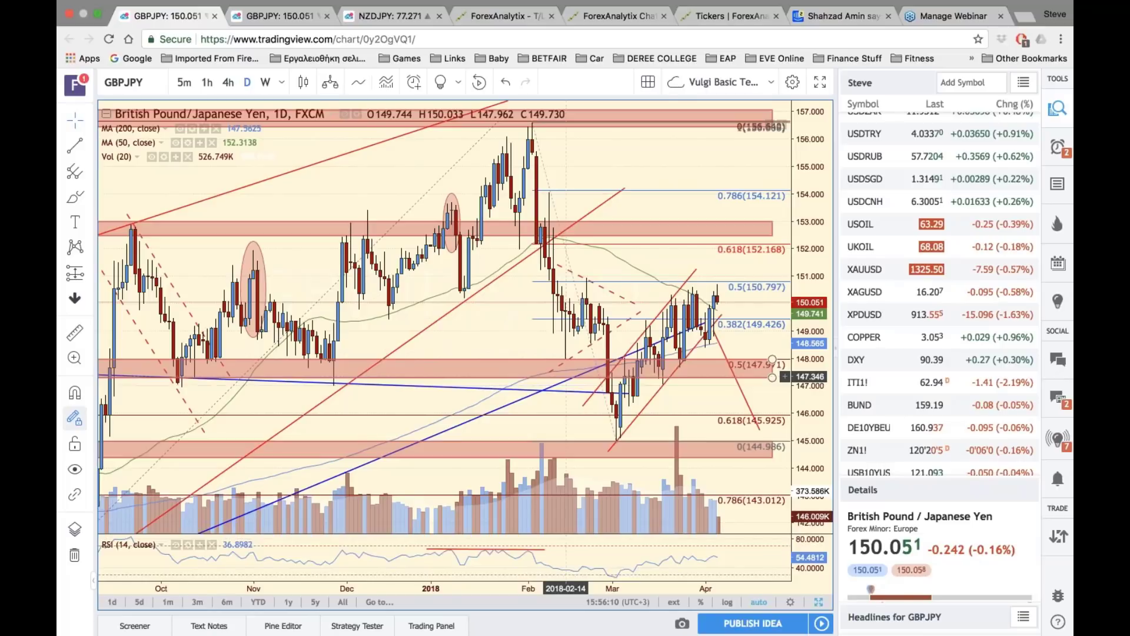
{"action": "left_click", "coordinate": [142, 87]}
{"action": "type", "text": "GBPAUD"}
{"action": "key", "text": "Return"}
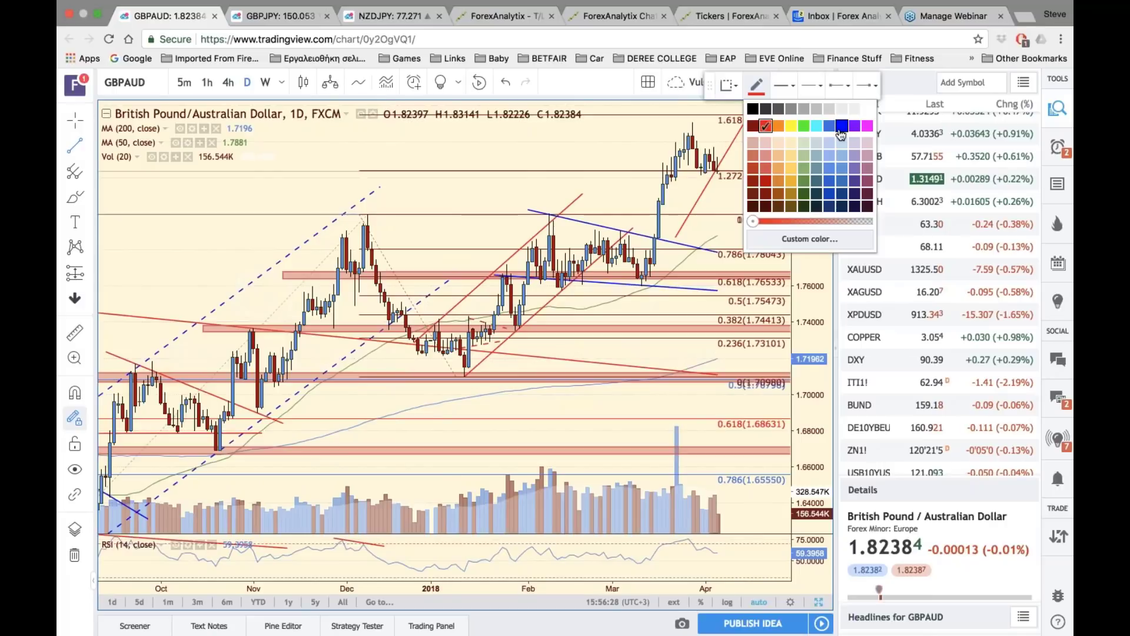
Make the descending trend line near the 1.272 Fibonacci level blue
{"action": "left_click", "coordinate": [840, 130]}
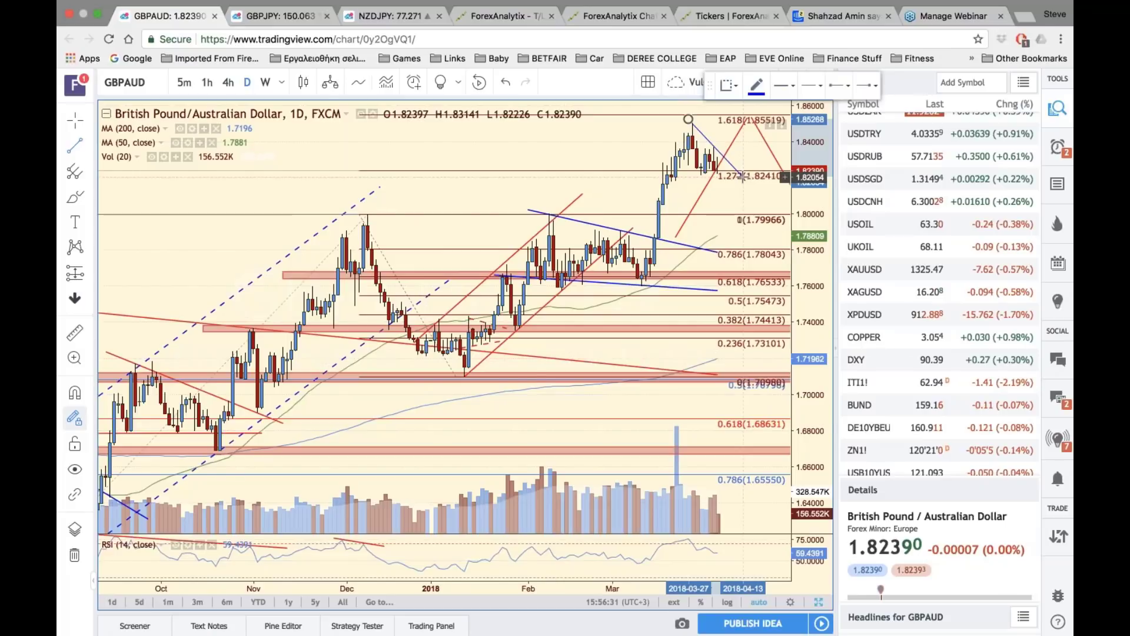
{"action": "left_click", "coordinate": [742, 177]}
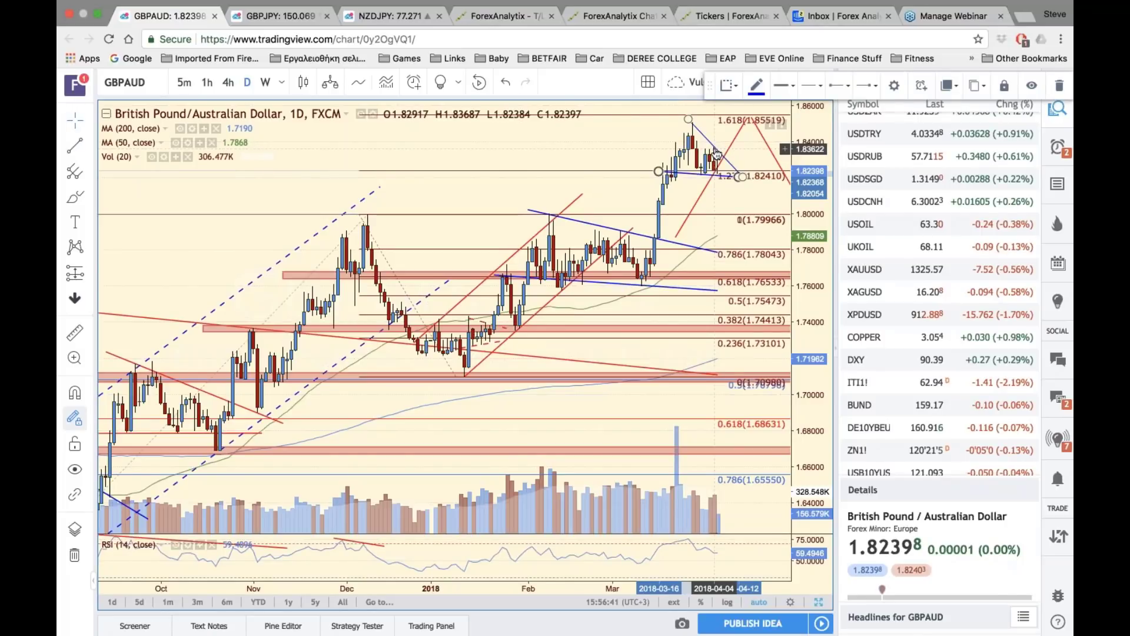
Deselect the blue trend line at the 1.272 level (1.82410), leaving no drawing active
{"action": "left_click", "coordinate": [575, 155]}
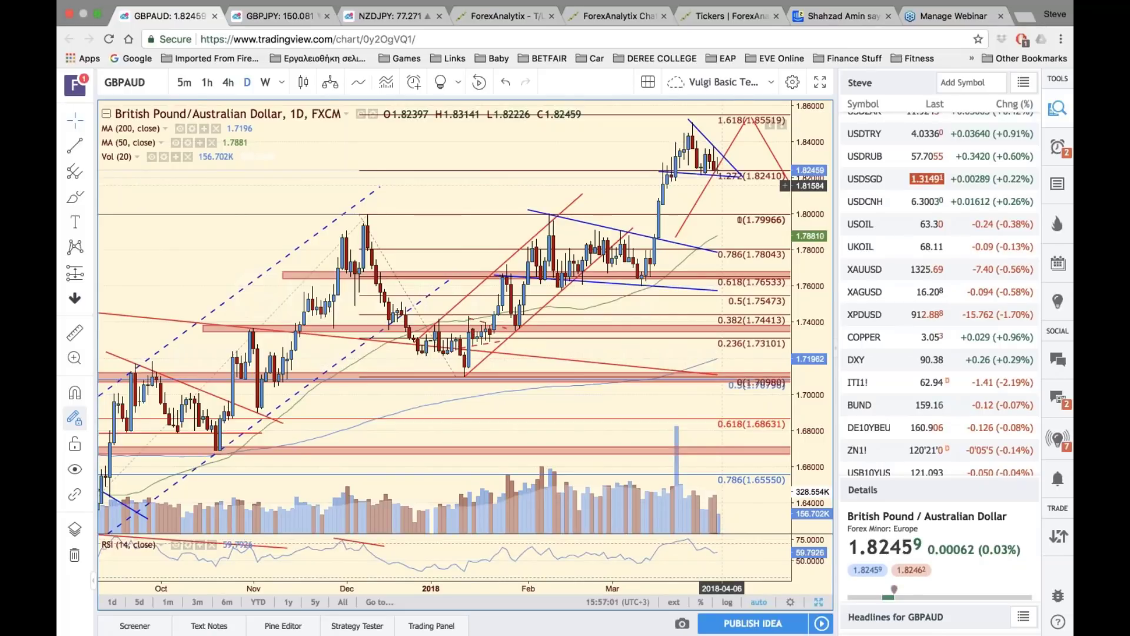
Search GBPNZ in the symbol box to load the GBPNZD daily chart
{"action": "left_click", "coordinate": [124, 82]}
{"action": "type", "text": "GBPNZ"}
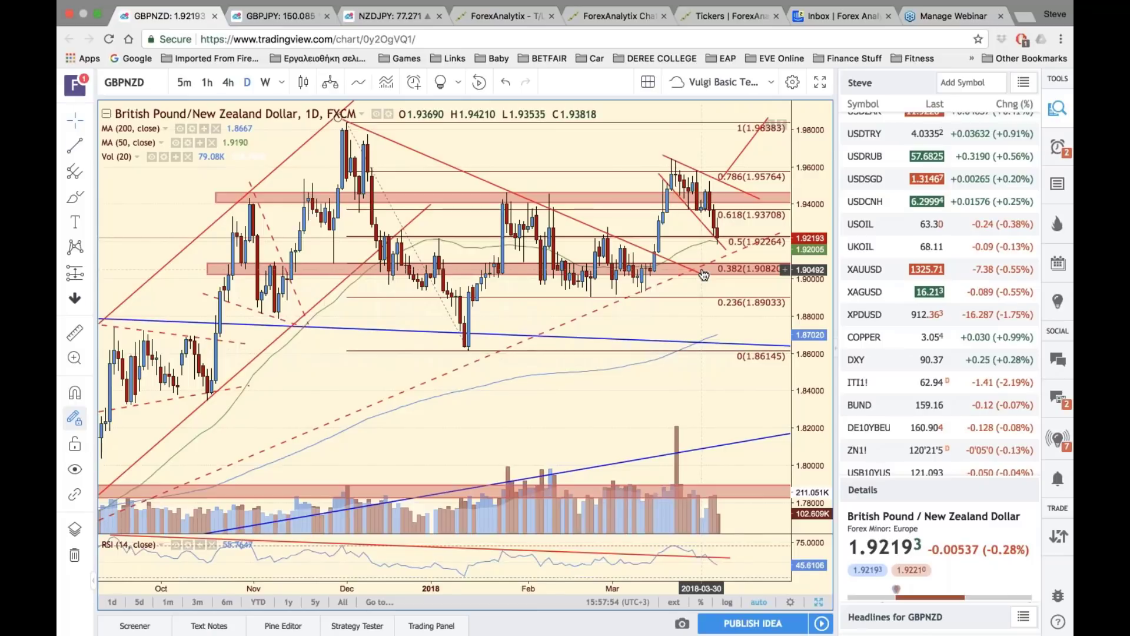
Return to the six-chart grid and maximize the NIFTY 50 daily chart
{"action": "left_click", "coordinate": [817, 602]}
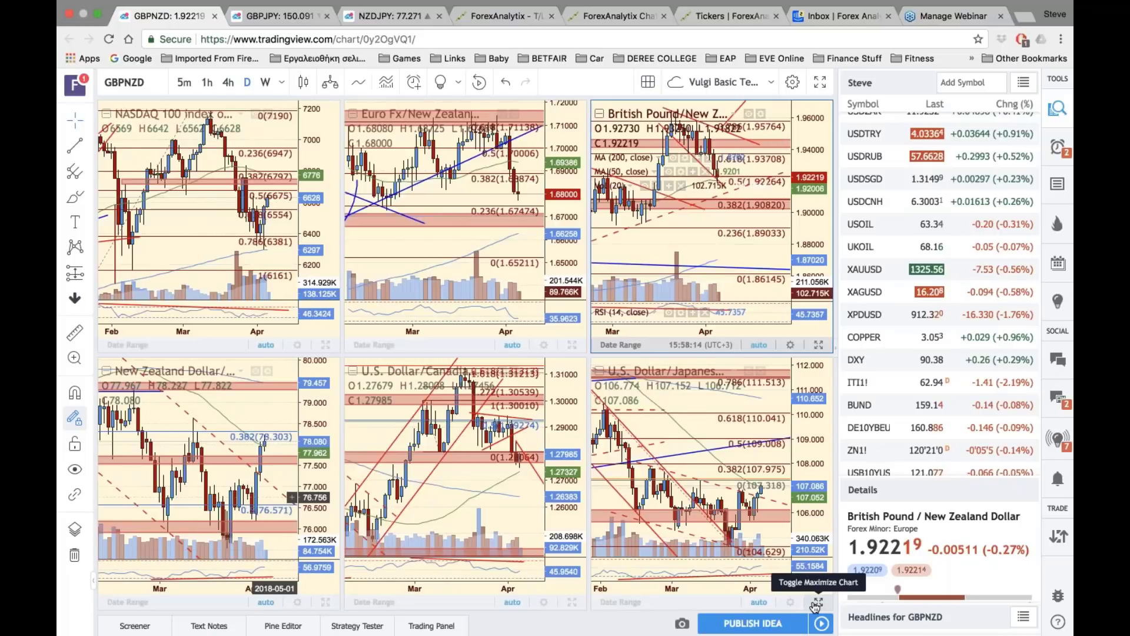
{"action": "left_click", "coordinate": [817, 603]}
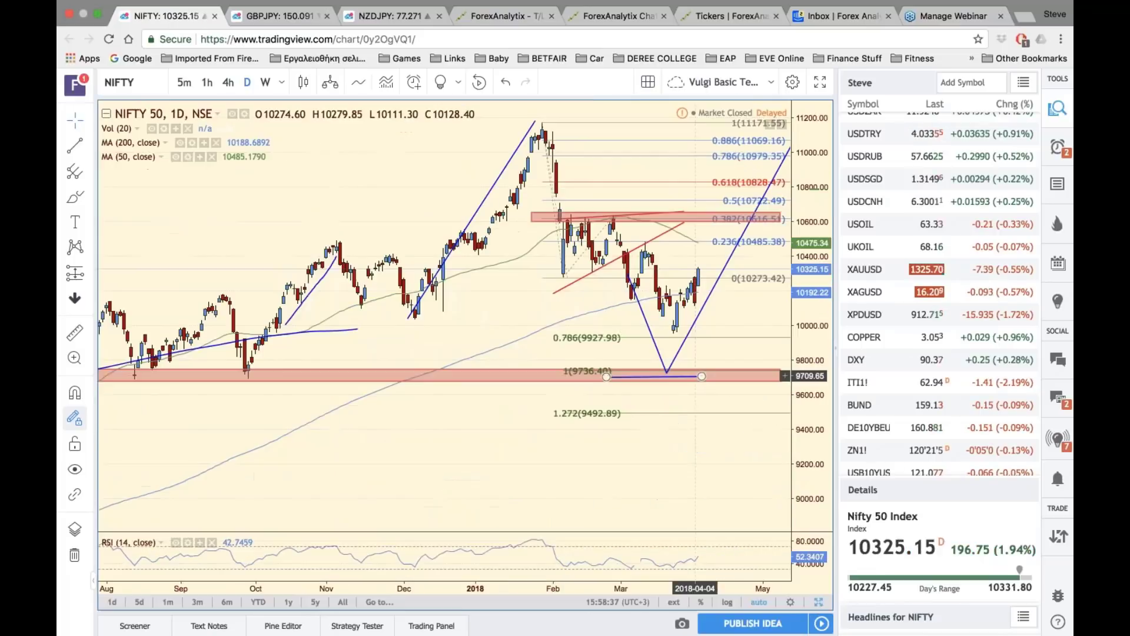
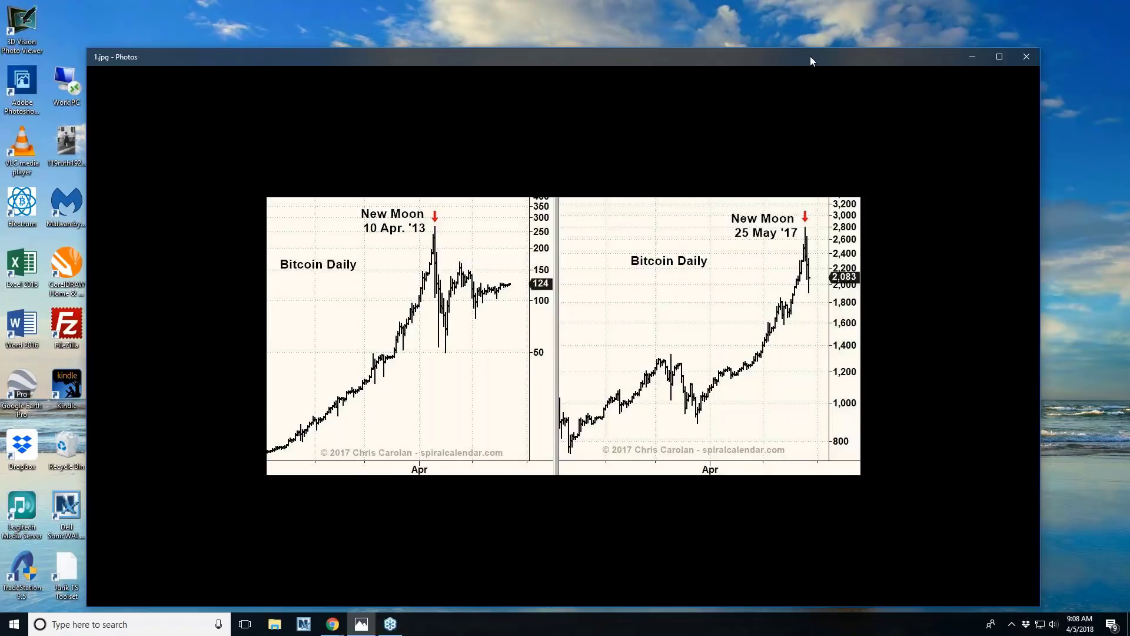
Raise the Photos window showing the 1.jpg Bitcoin New Moon charts slightly higher on screen
{"action": "left_click_drag", "start_coordinate": [810, 55], "coordinate": [811, 38]}
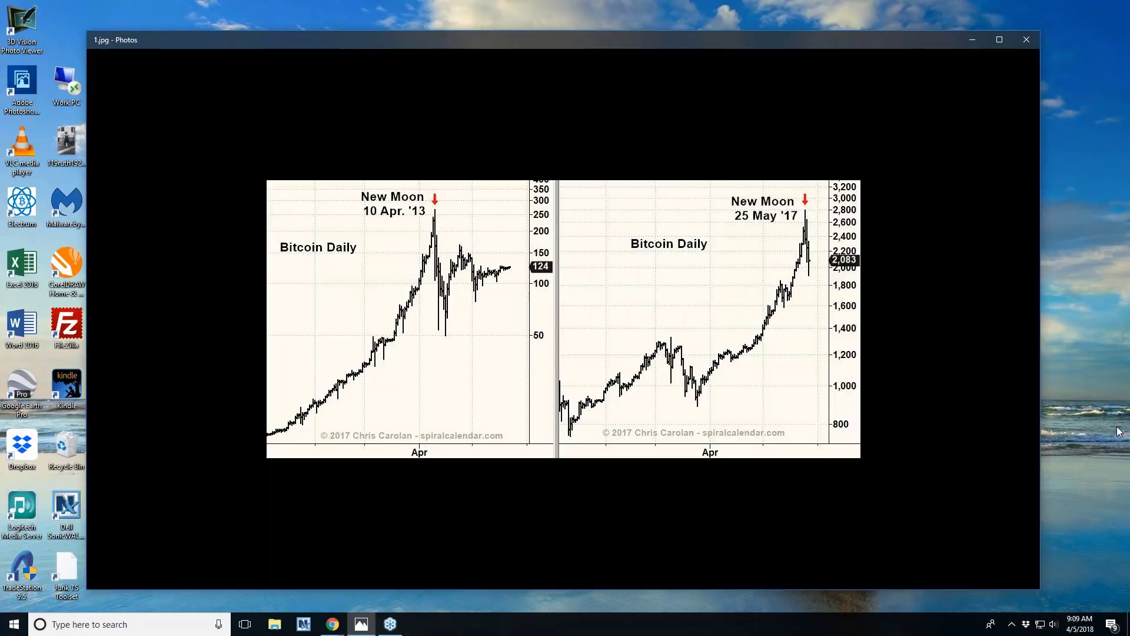
Advance from 1.jpg to 2.gif, the Bitcoin Daily chart marking the 18 Dec. '17 New Moon peak
{"action": "left_click", "coordinate": [1111, 394]}
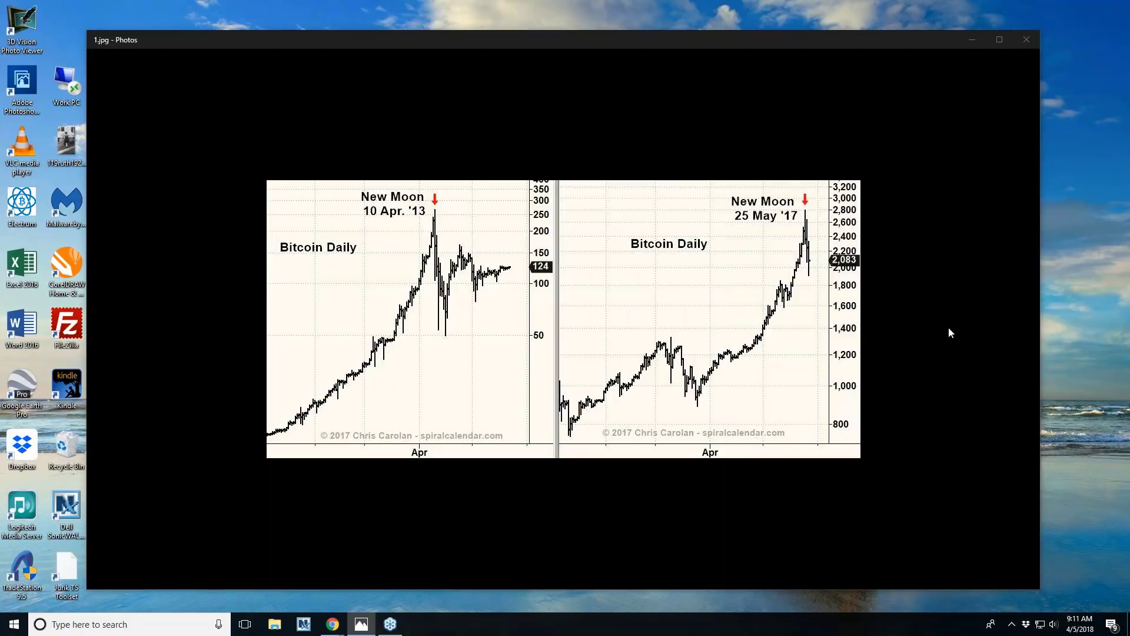
{"action": "left_click", "coordinate": [998, 328]}
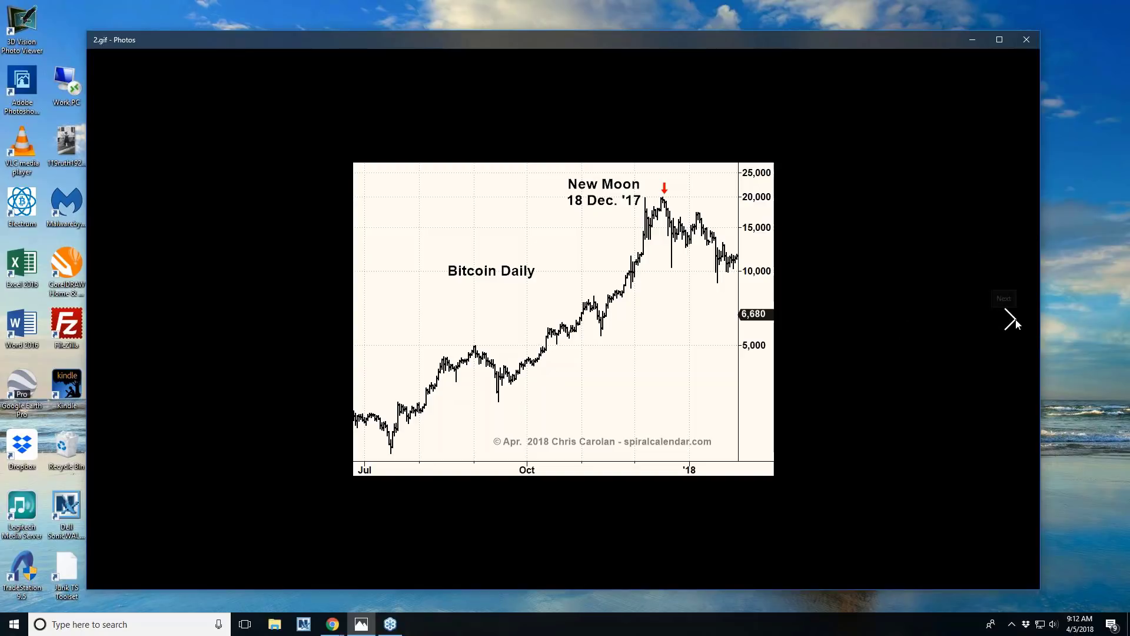
Advance past the Fibonacci chart to 5.gif, the 2018 Tidal Data and Dow Solunar Model chart
{"action": "left_click", "coordinate": [1011, 320]}
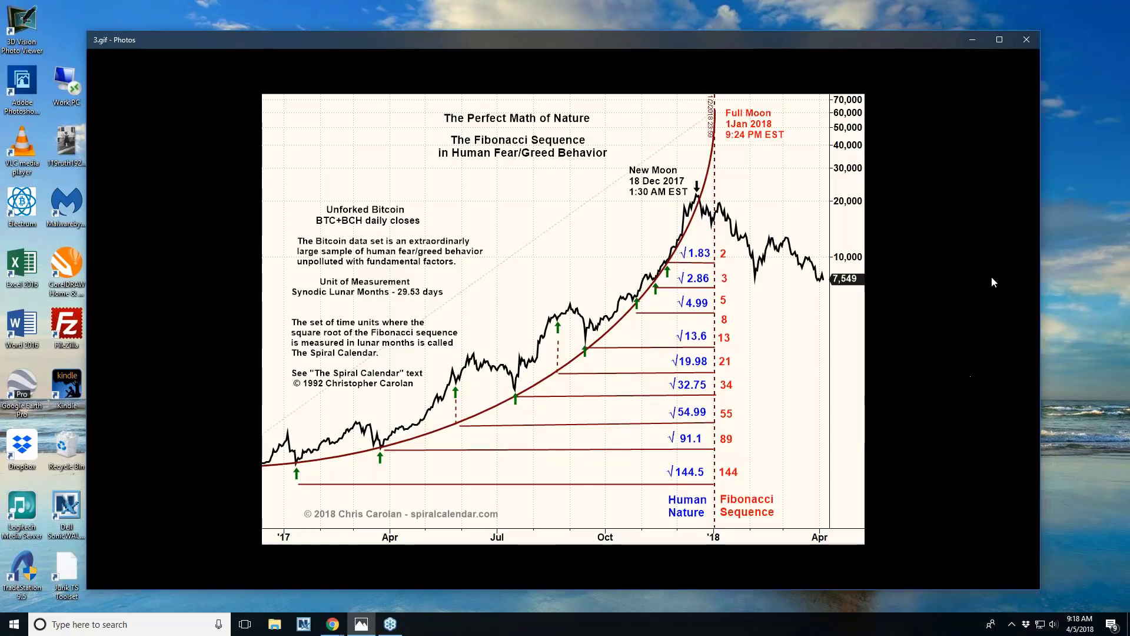
{"action": "mouse_move", "coordinate": [959, 317]}
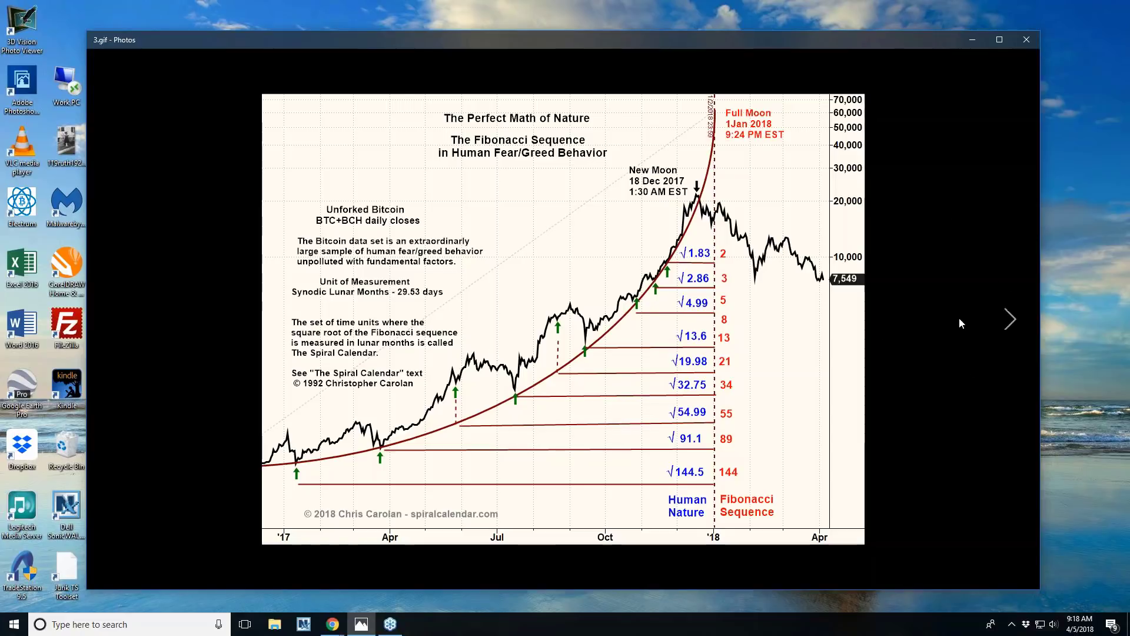
{"action": "left_click", "coordinate": [1010, 321]}
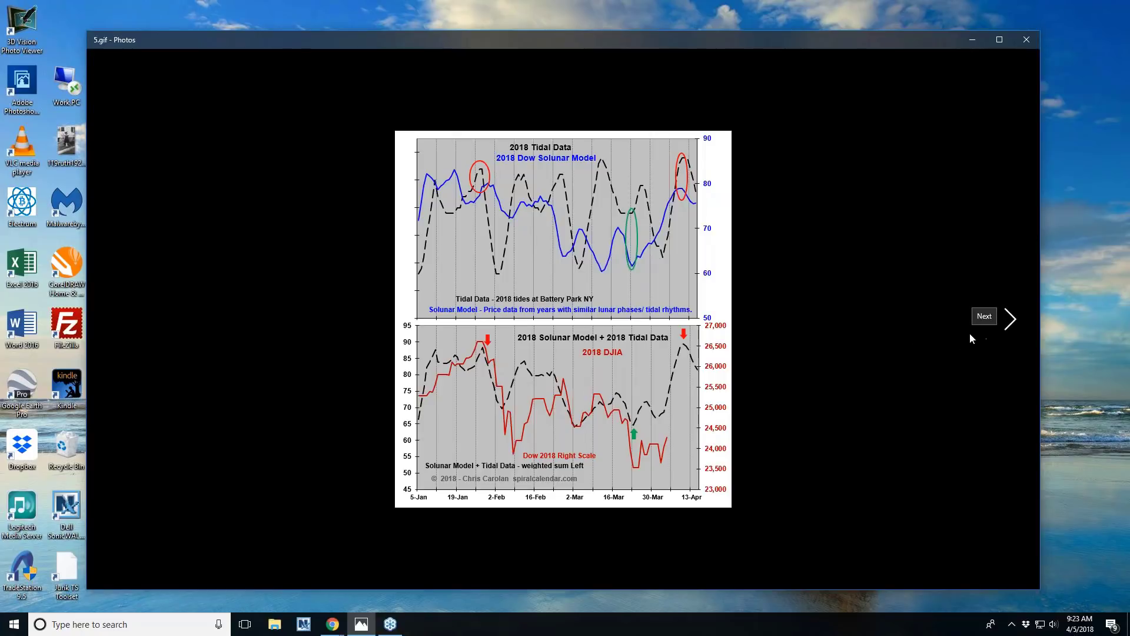
Browse back and forth, ending on 6.gif comparing iShares TIPS, Yuan per $ and USDJPY with inverted gold
{"action": "left_click", "coordinate": [1011, 322]}
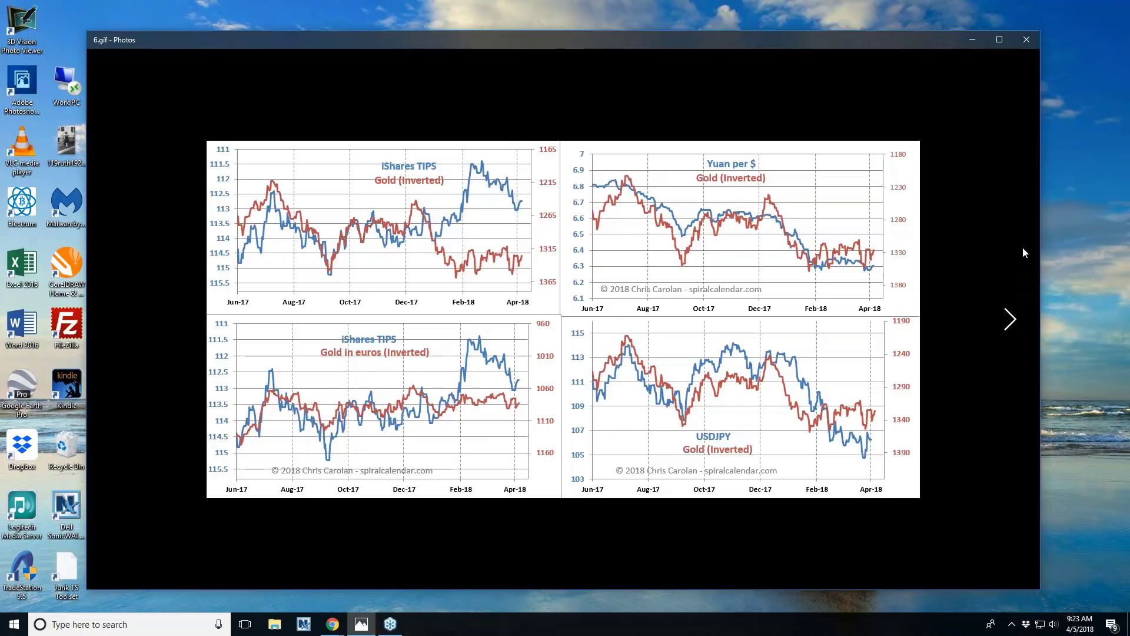
{"action": "left_click", "coordinate": [116, 319]}
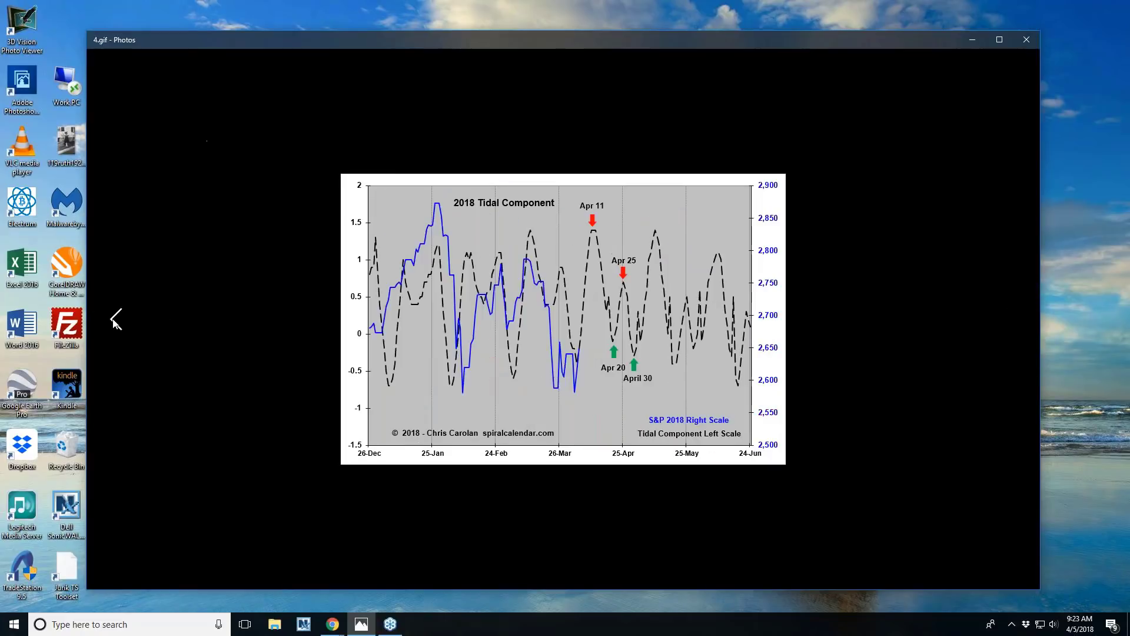
{"action": "left_click", "coordinate": [116, 319]}
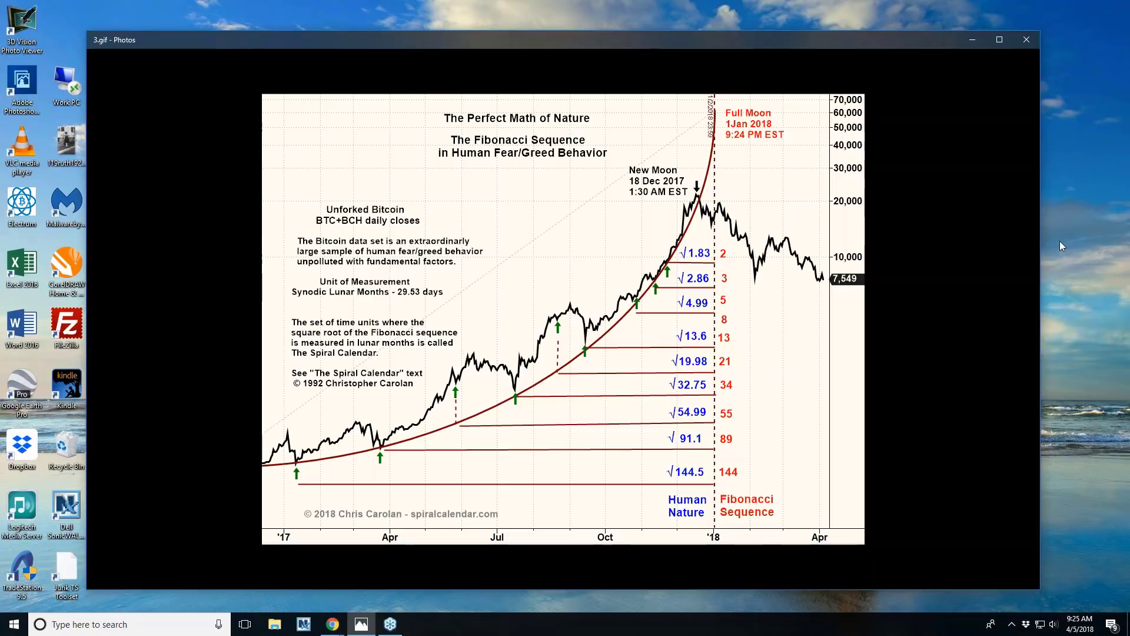
{"action": "left_click", "coordinate": [1009, 320]}
{"action": "left_click", "coordinate": [1009, 321]}
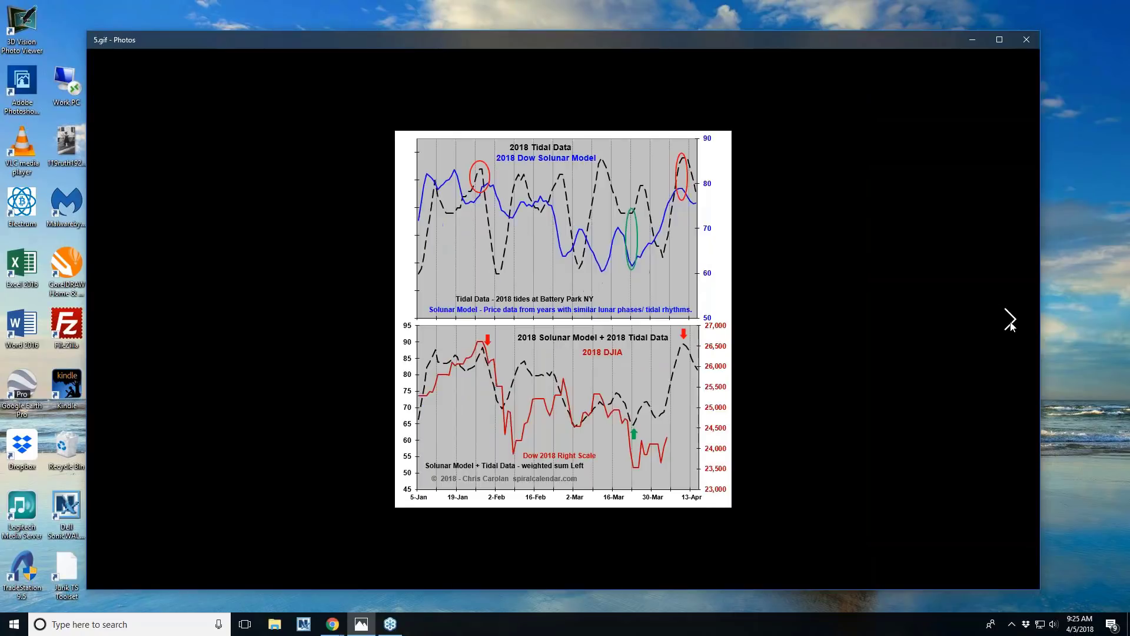
{"action": "left_click", "coordinate": [1009, 321]}
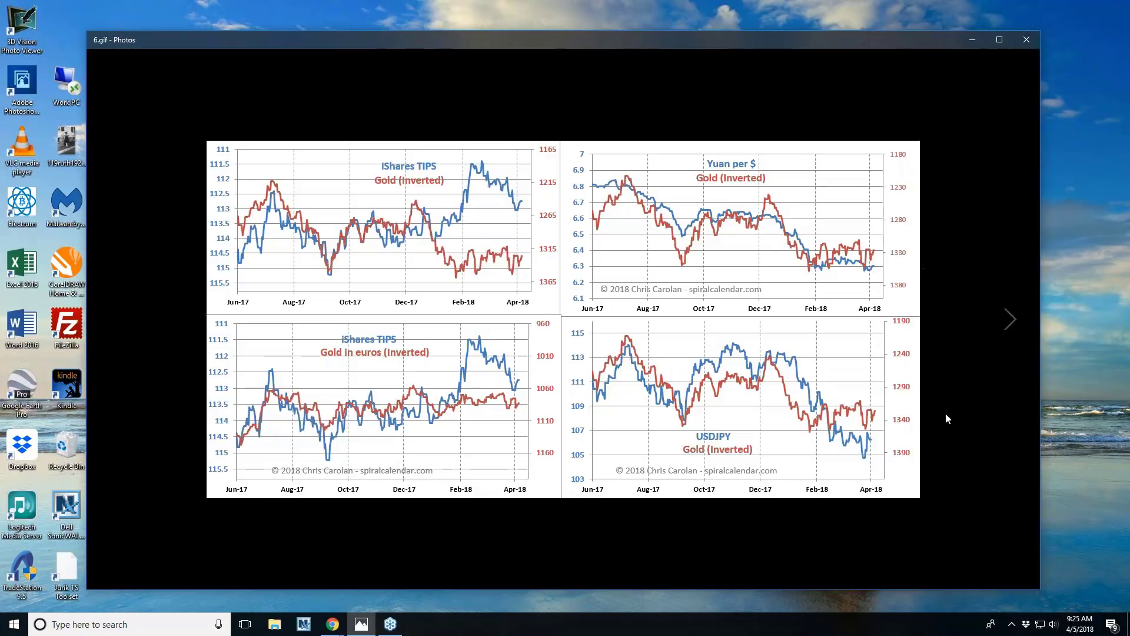
Advance to 7.gif, the Yuan per $ versus inverted gold chart from Oct-15 to Feb-18
{"action": "left_click", "coordinate": [1014, 324]}
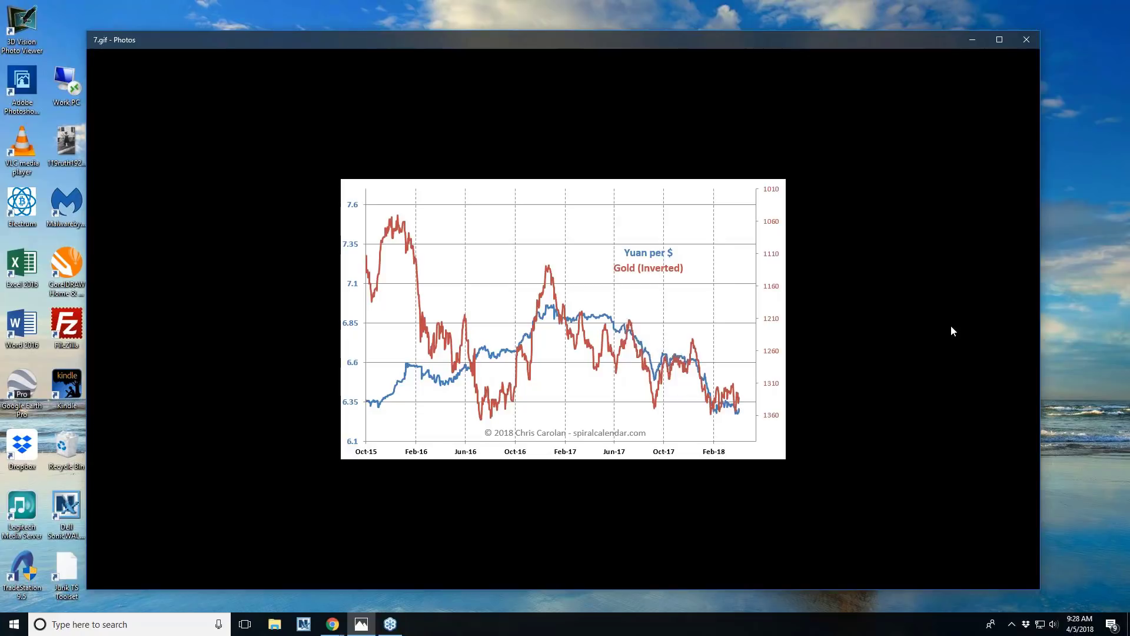
Advance to 8.gif, the Bitcoin Daily candlestick chart with levels near 6,680
{"action": "left_click", "coordinate": [1012, 321]}
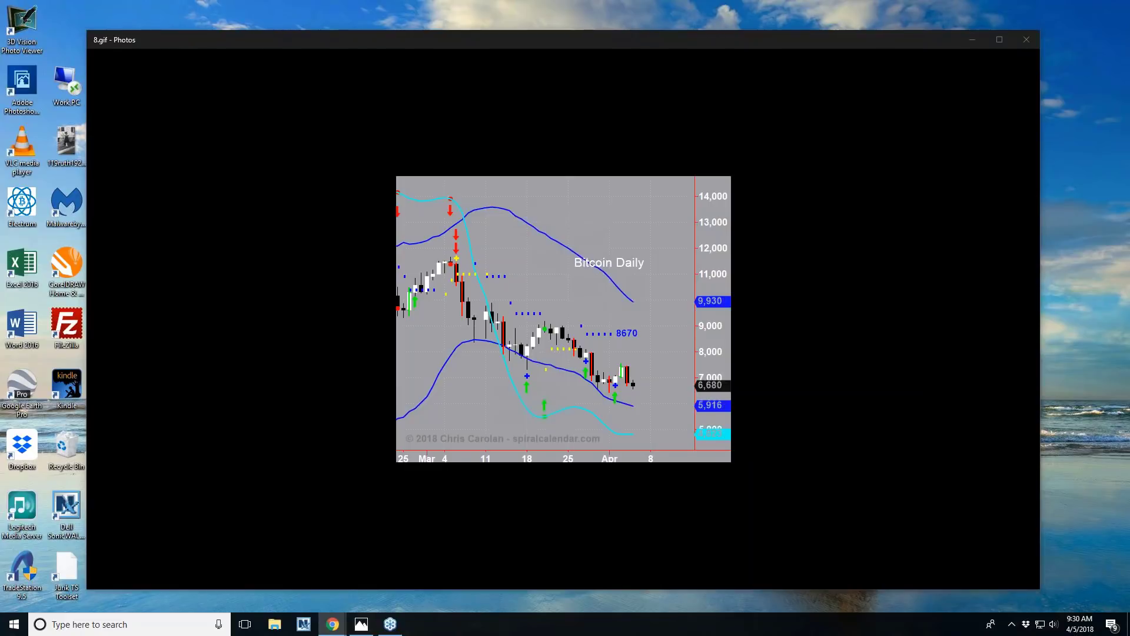
Drag the Chrome window with the Spiral Calendar Crypto Update post over the Photos viewer
{"action": "left_click_drag", "start_coordinate": [140, 105], "coordinate": [845, 39]}
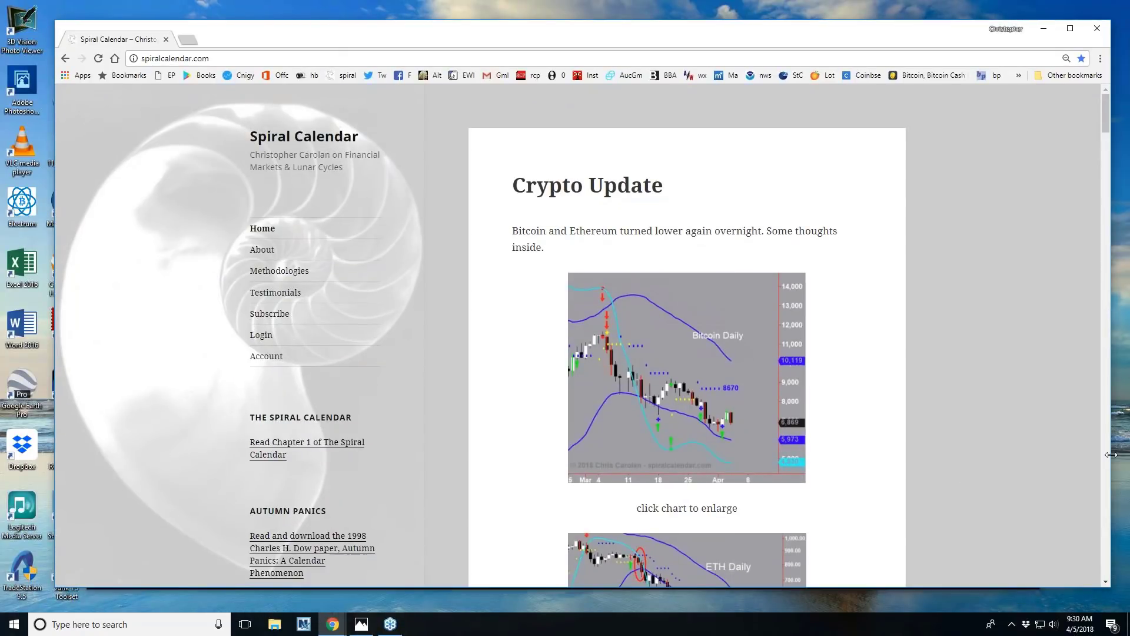
Narrow the Chrome window slightly from its right edge and nudge it into place
{"action": "left_click_drag", "start_coordinate": [1111, 454], "coordinate": [1096, 459]}
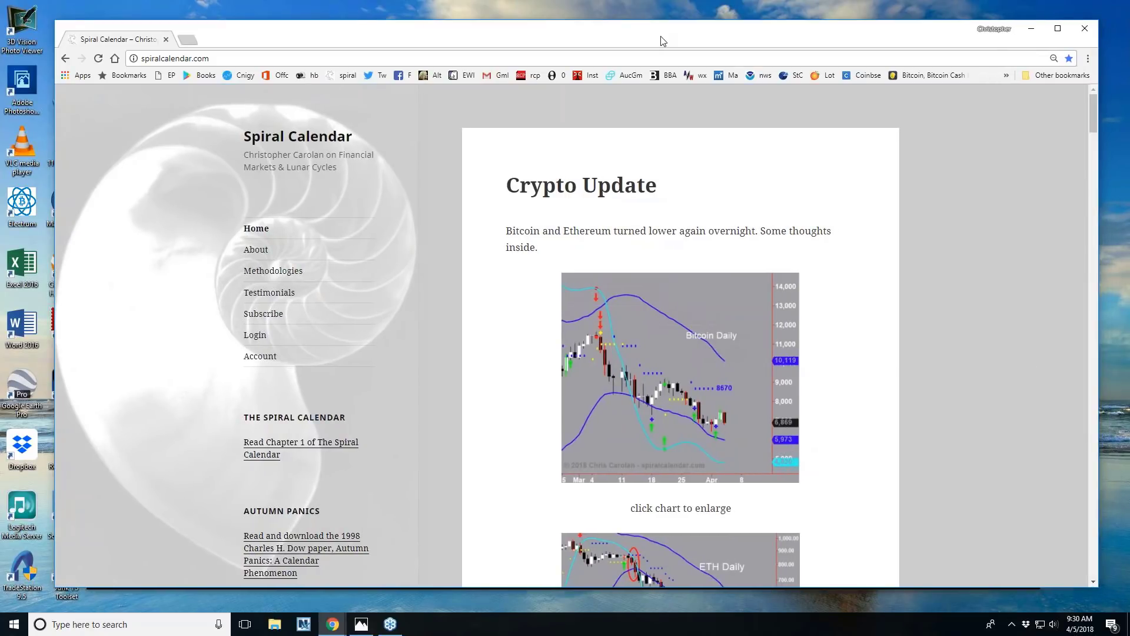
{"action": "left_click_drag", "start_coordinate": [662, 40], "coordinate": [668, 39]}
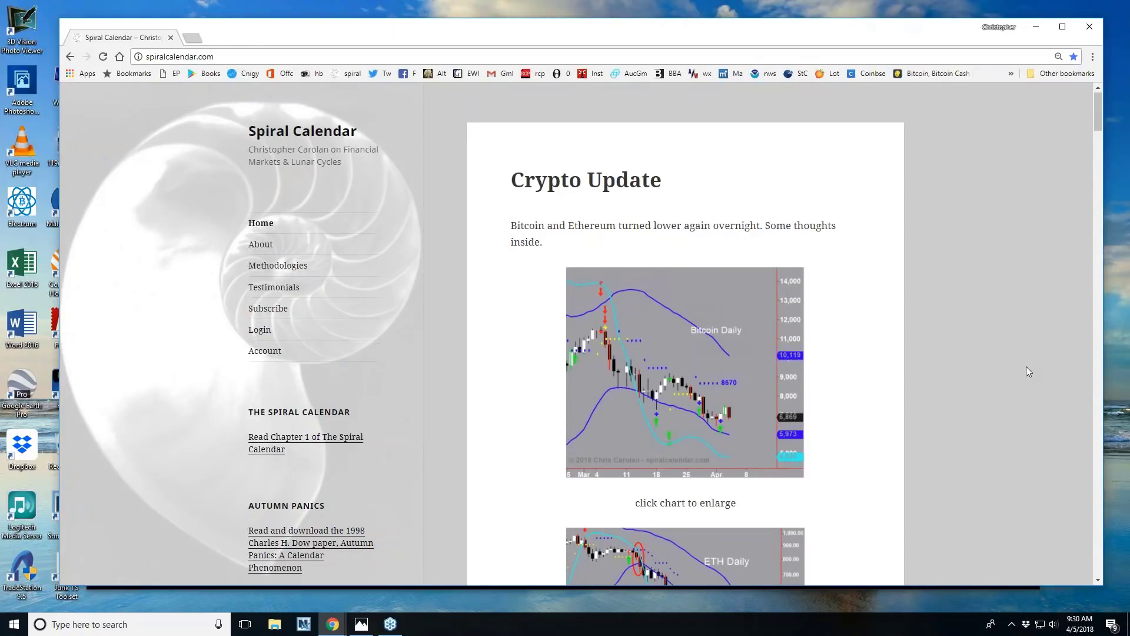
Scroll the Crypto Update post down a little, then switch to the snowflake taskbar app
{"action": "scroll", "coordinate": [1026, 367], "scroll_direction": "down", "scroll_amount": 1}
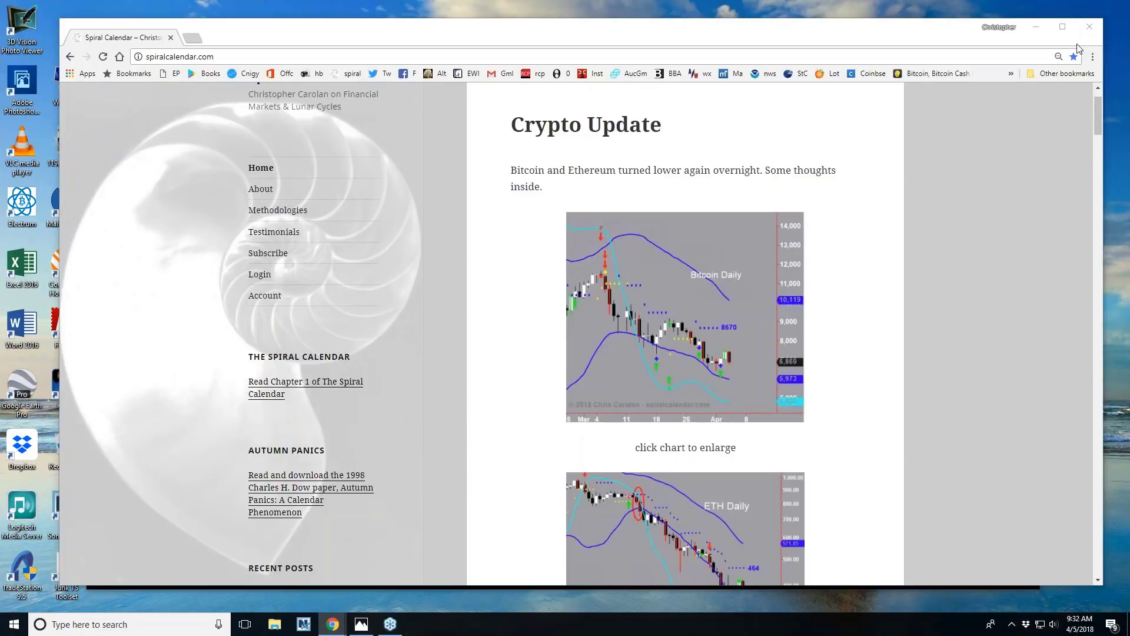
{"action": "left_click", "coordinate": [392, 622]}
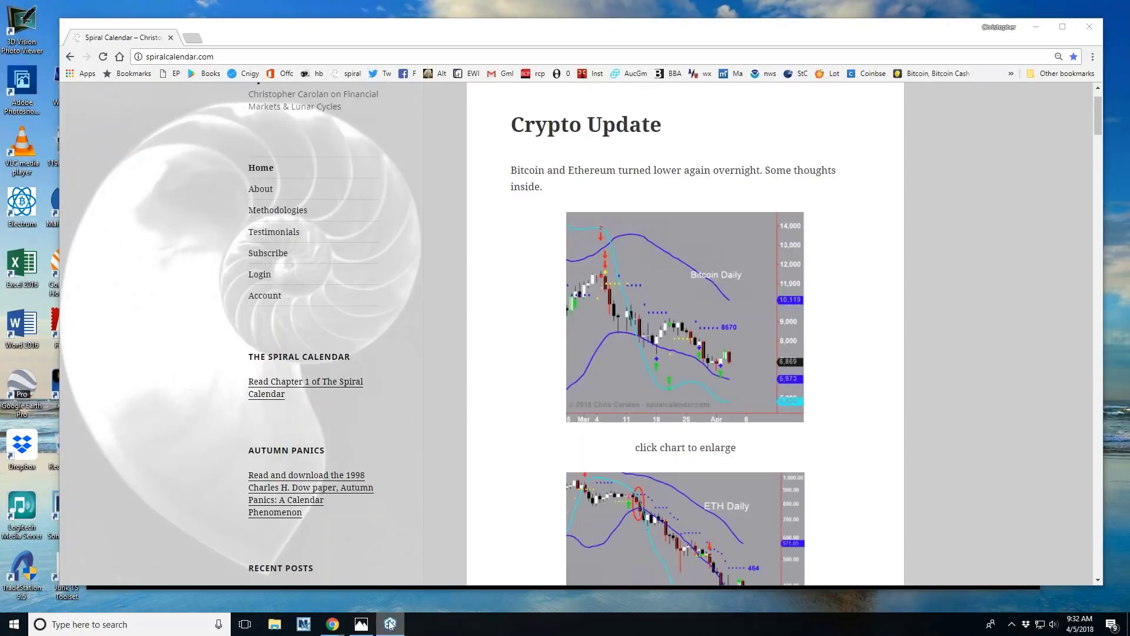